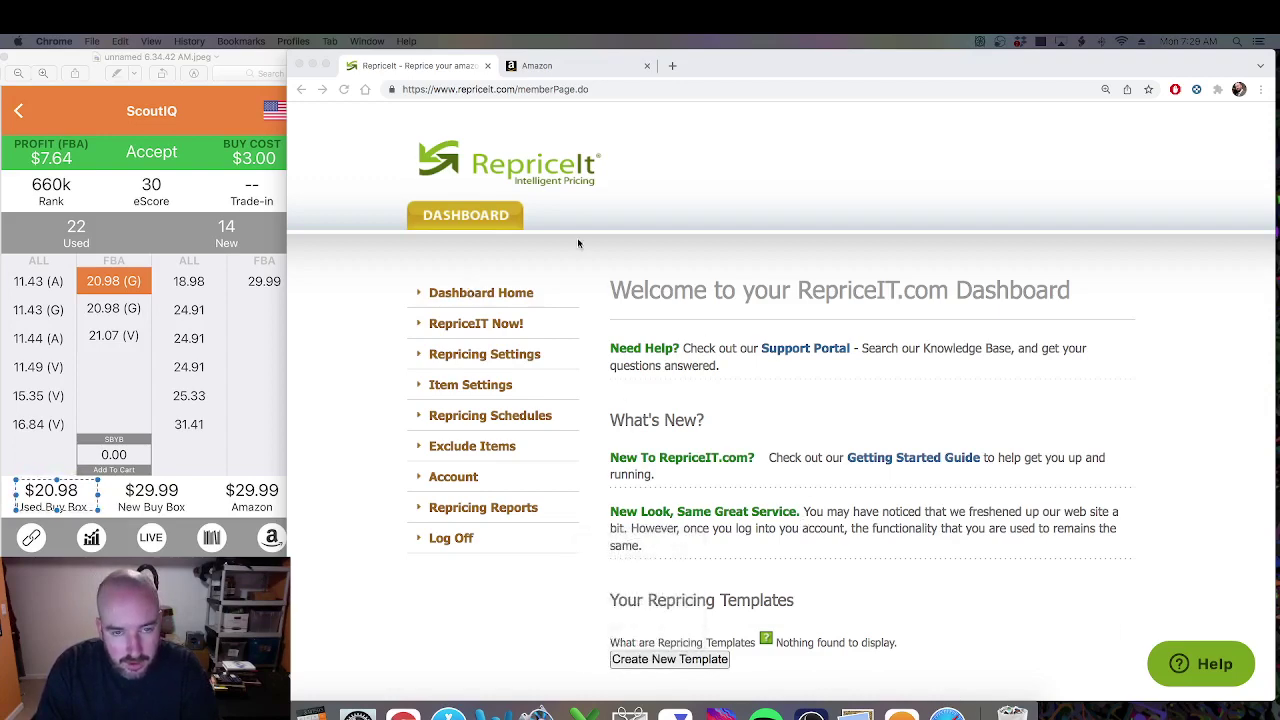
Step: Create a new repricing template and name it FBA
click(643, 660)
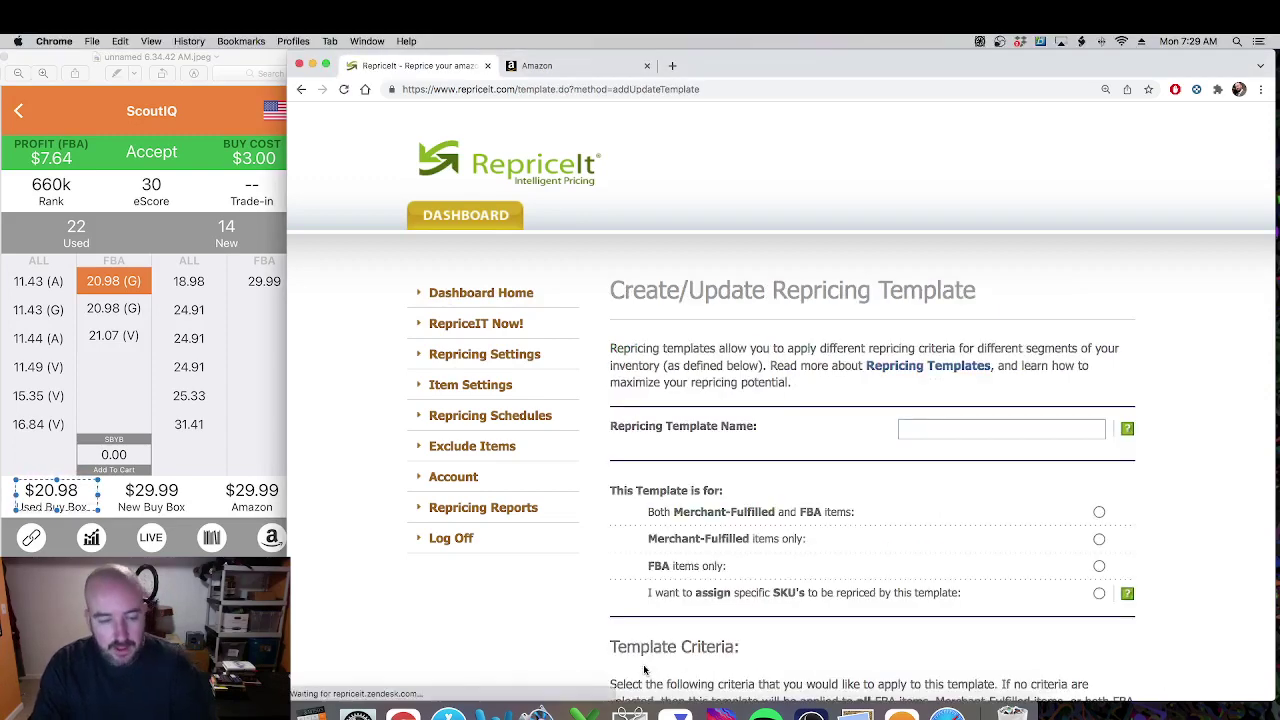
click(988, 431)
text(FBA)
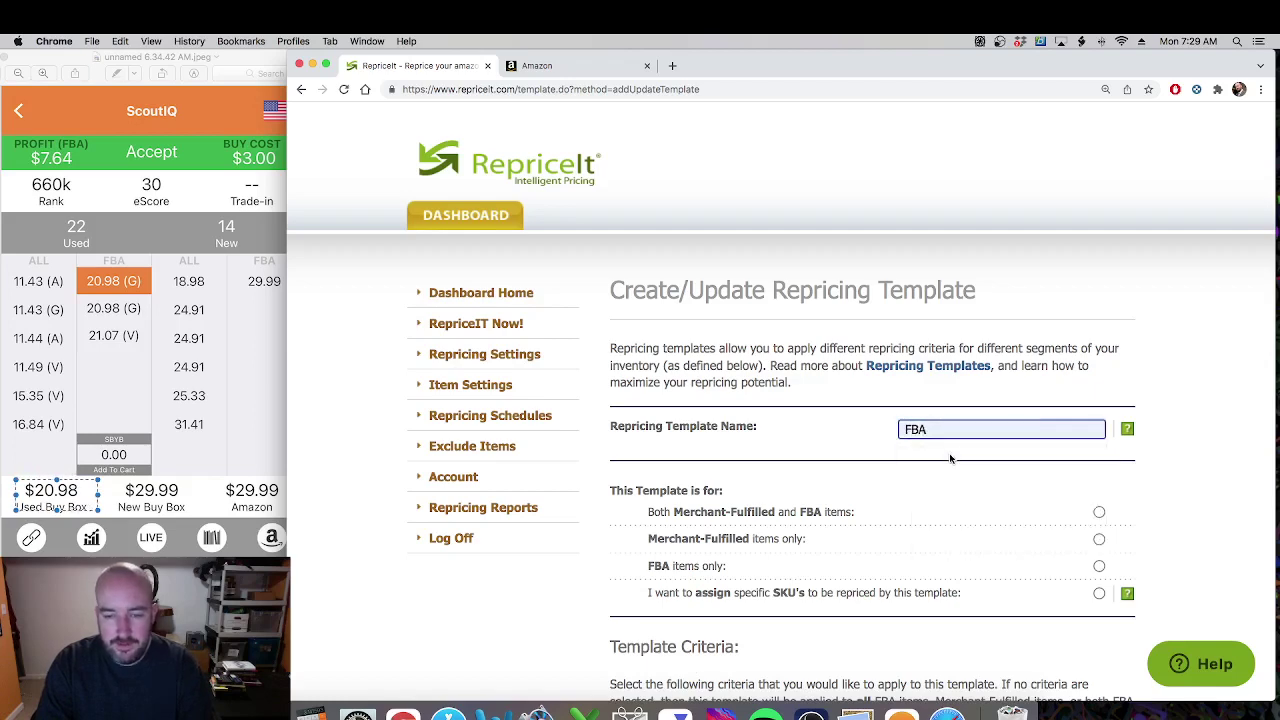
Step: Make the template apply to FBA items only
scroll(787, 491, down, 3)
drag(615, 418, 690, 420)
click(687, 452)
drag(651, 492, 730, 494)
click(843, 490)
click(1099, 493)
Step: Set the template's listing date range from 1 to 270 days old
scroll(939, 463, down, 5)
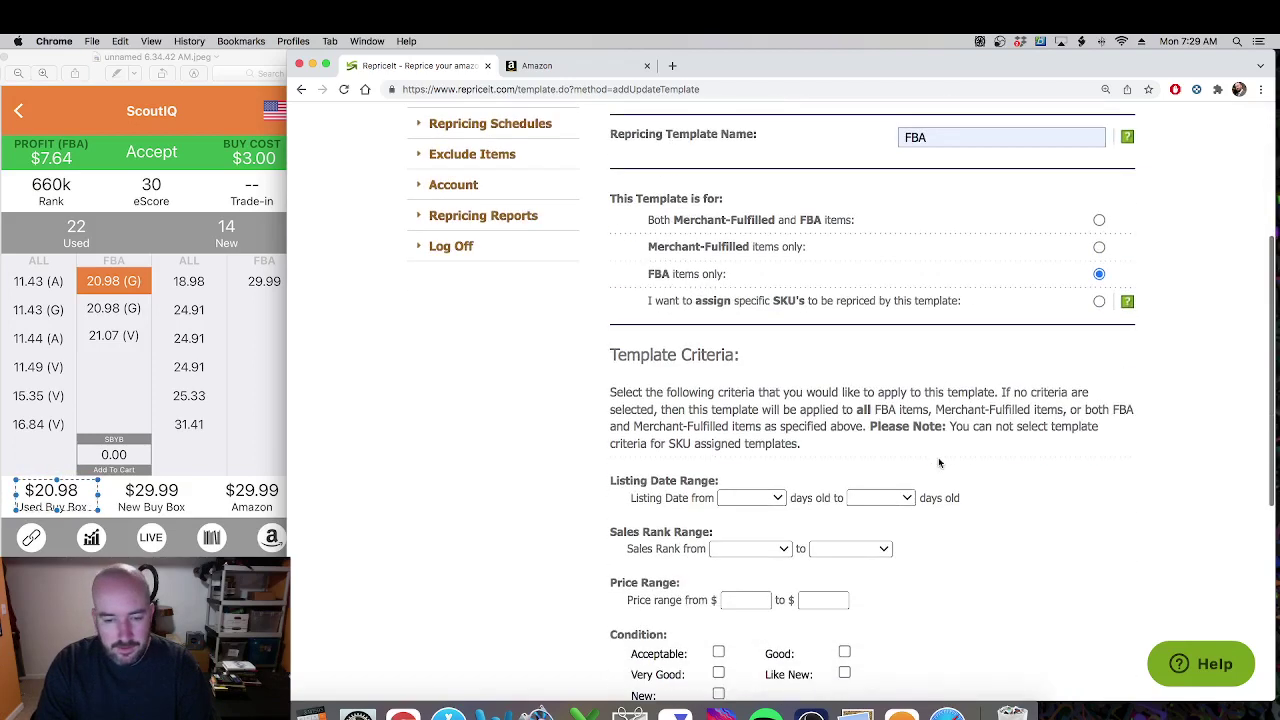
drag(648, 398, 712, 400)
click(713, 402)
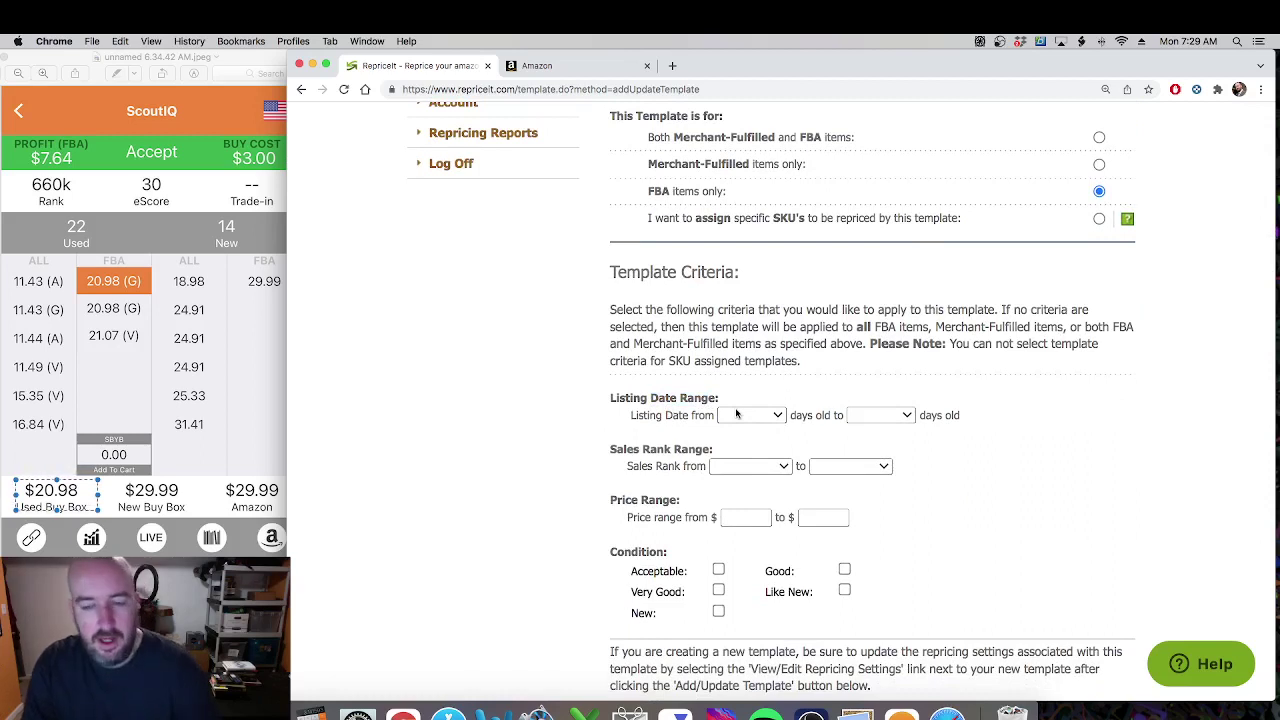
click(879, 415)
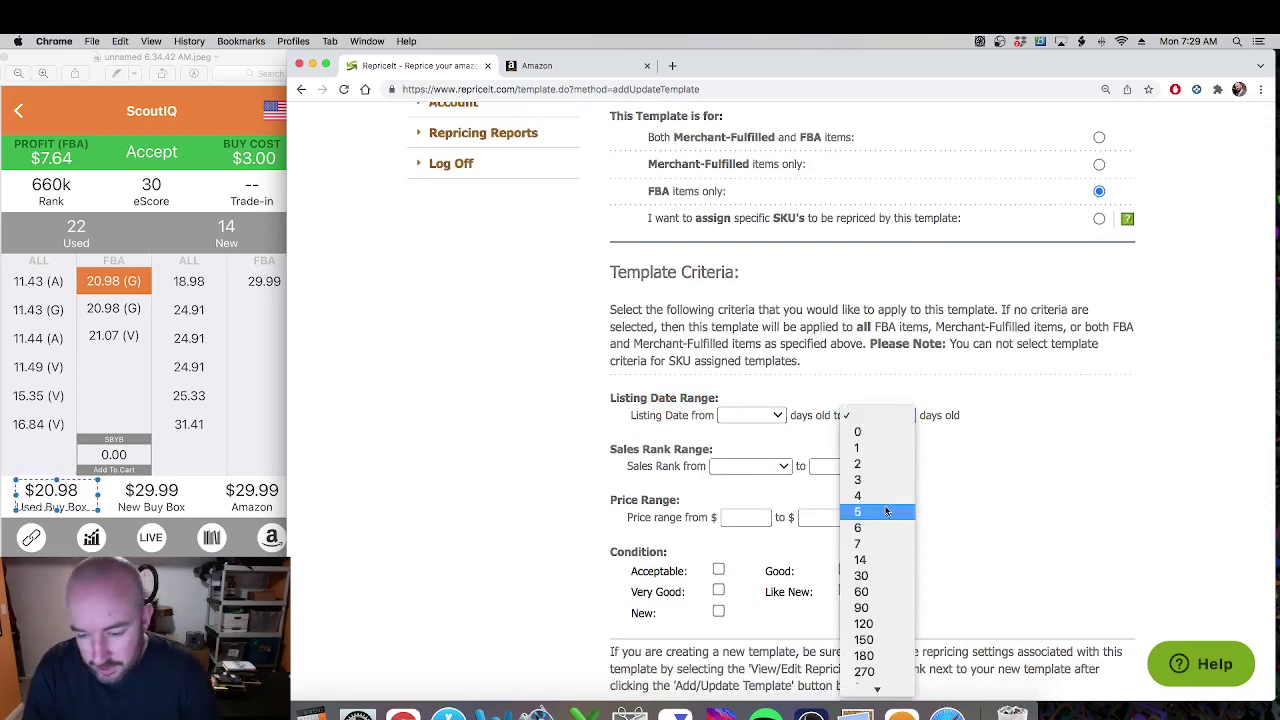
scroll(868, 520, down, 2)
click(884, 622)
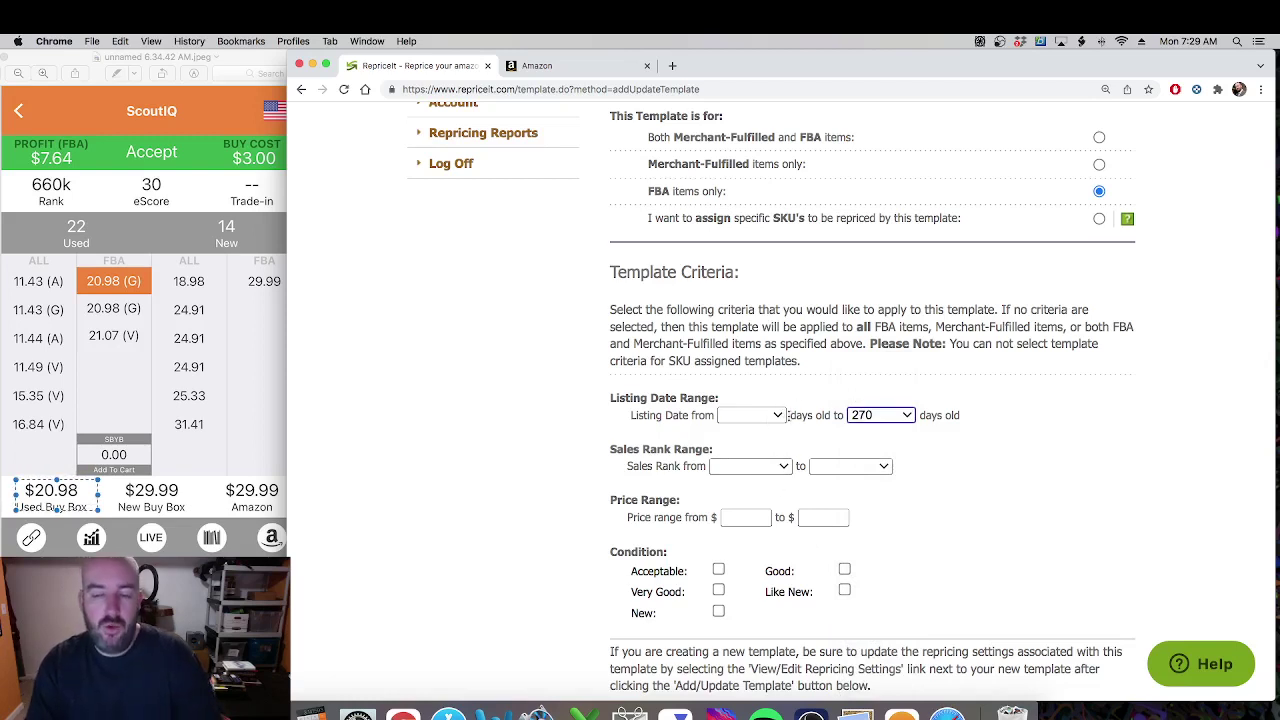
click(751, 418)
click(751, 446)
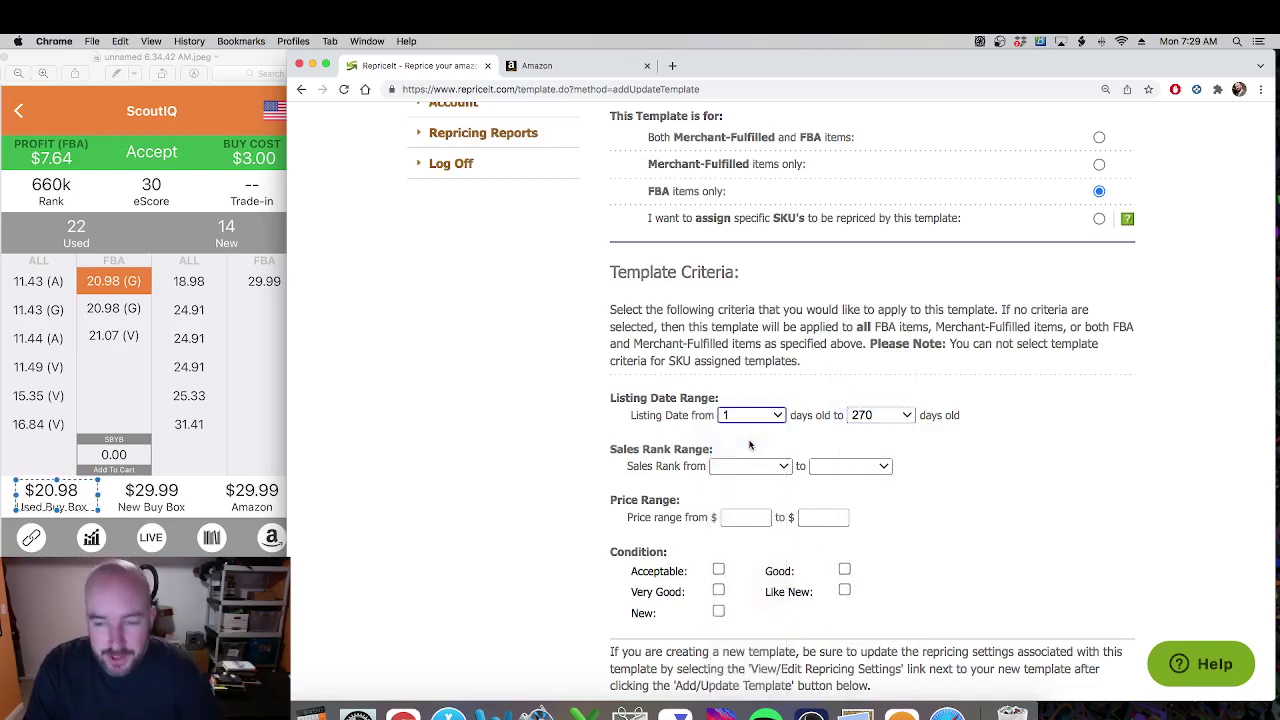
click(859, 420)
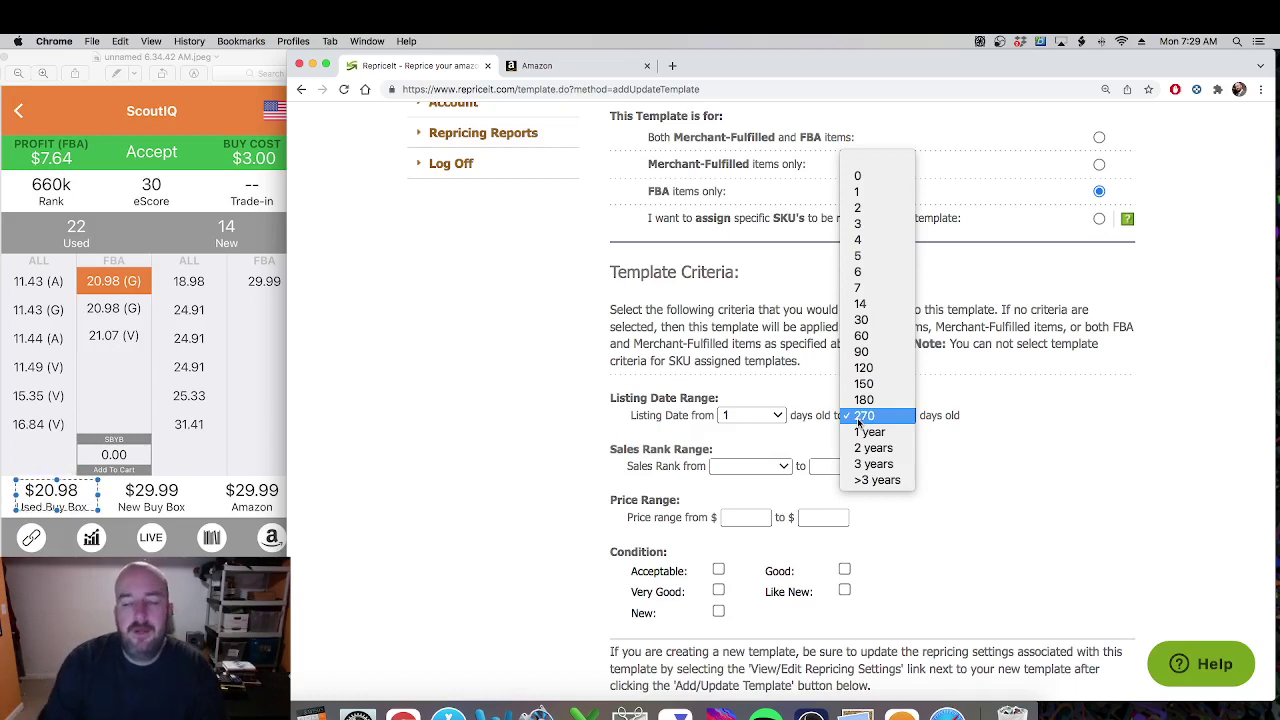
click(858, 416)
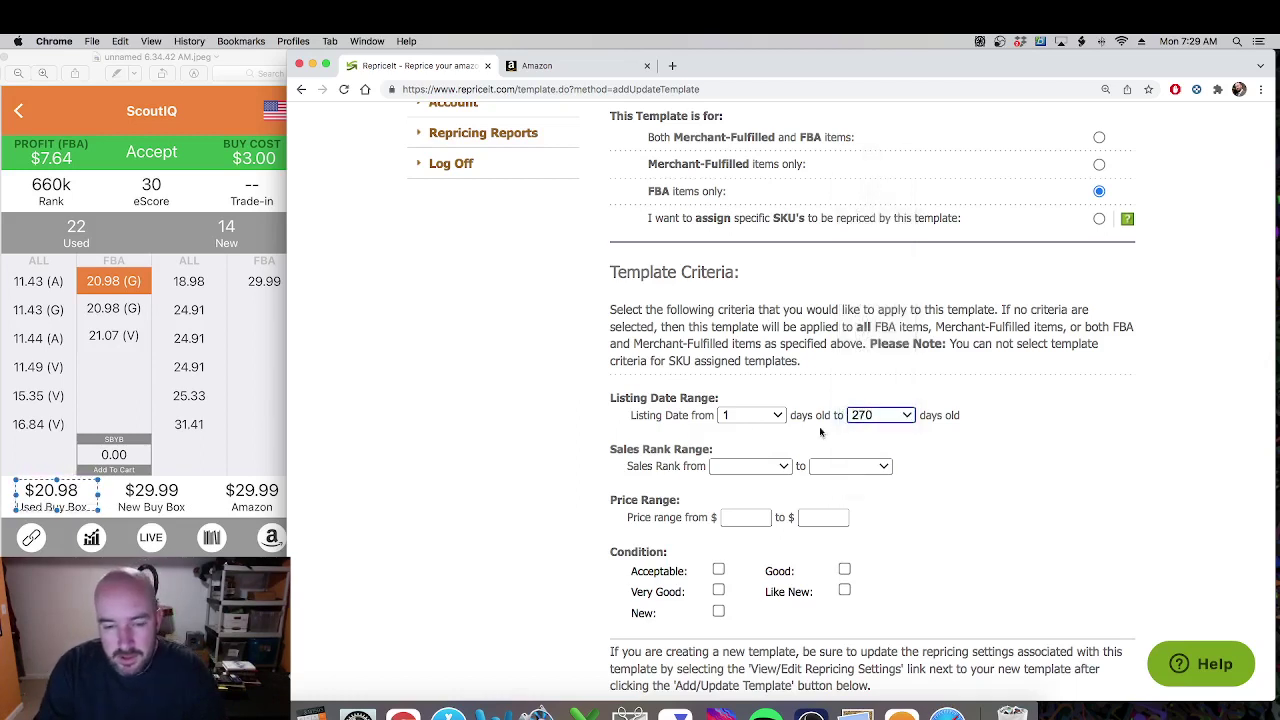
click(643, 460)
triple_click(690, 450)
click(690, 452)
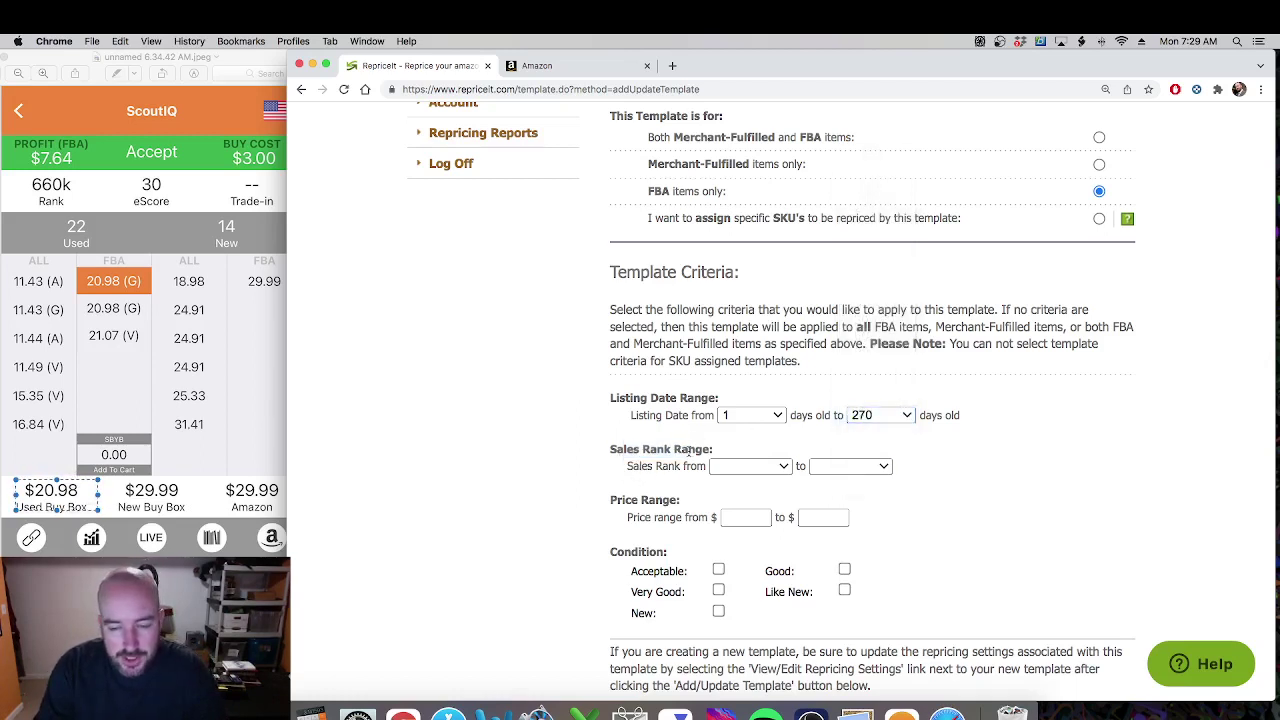
drag(611, 500, 678, 511)
click(678, 511)
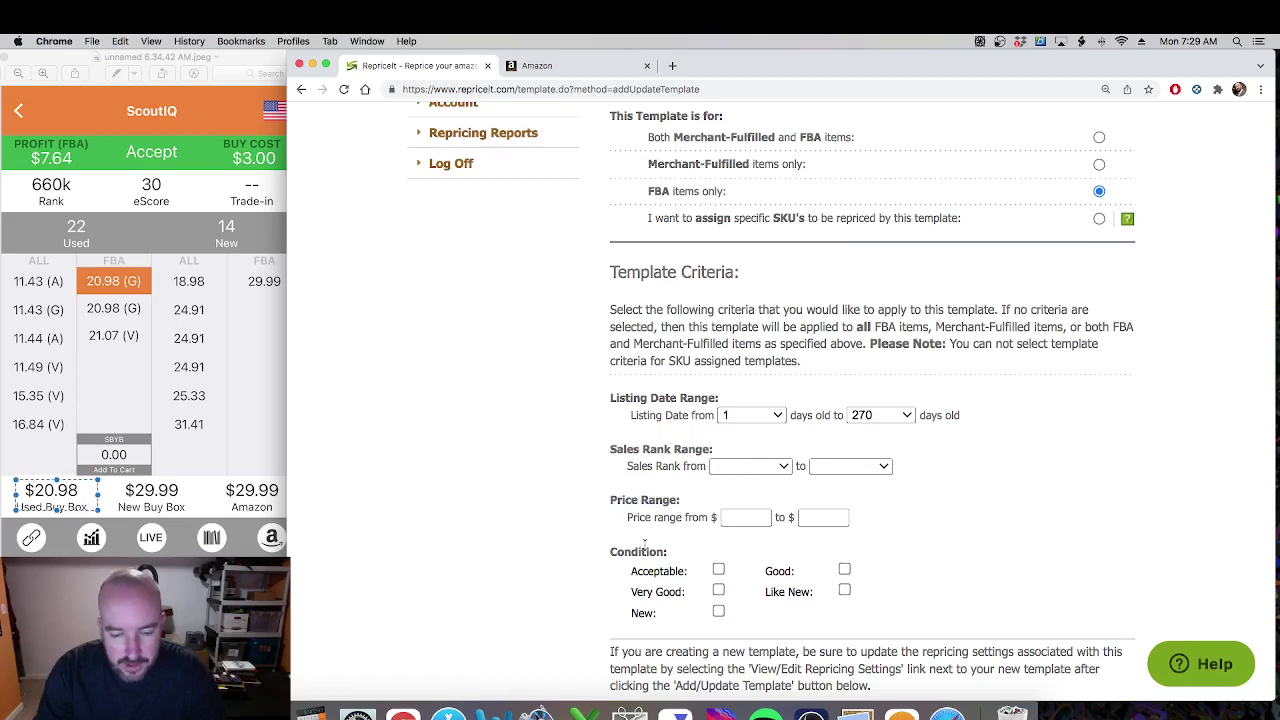
Step: Include the Acceptable, Very Good, Good and Like New conditions in the template criteria and save the template
scroll(652, 545, down, 1)
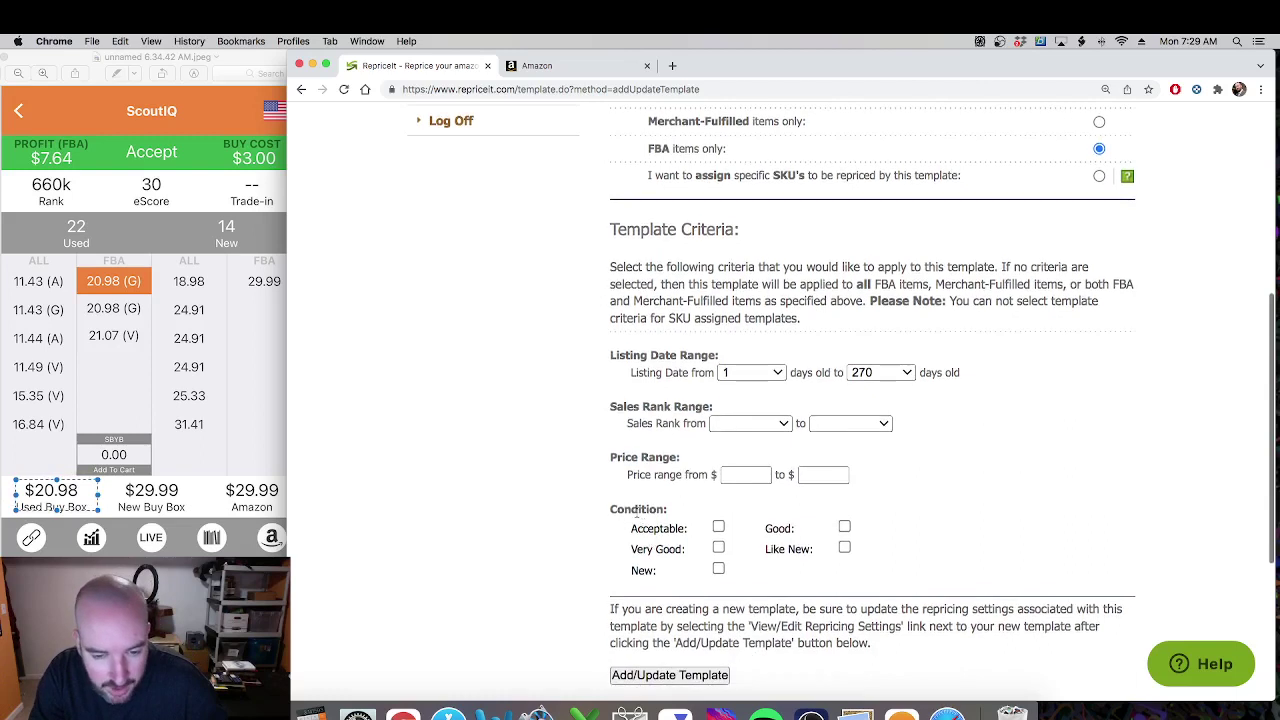
click(718, 527)
click(718, 547)
click(844, 527)
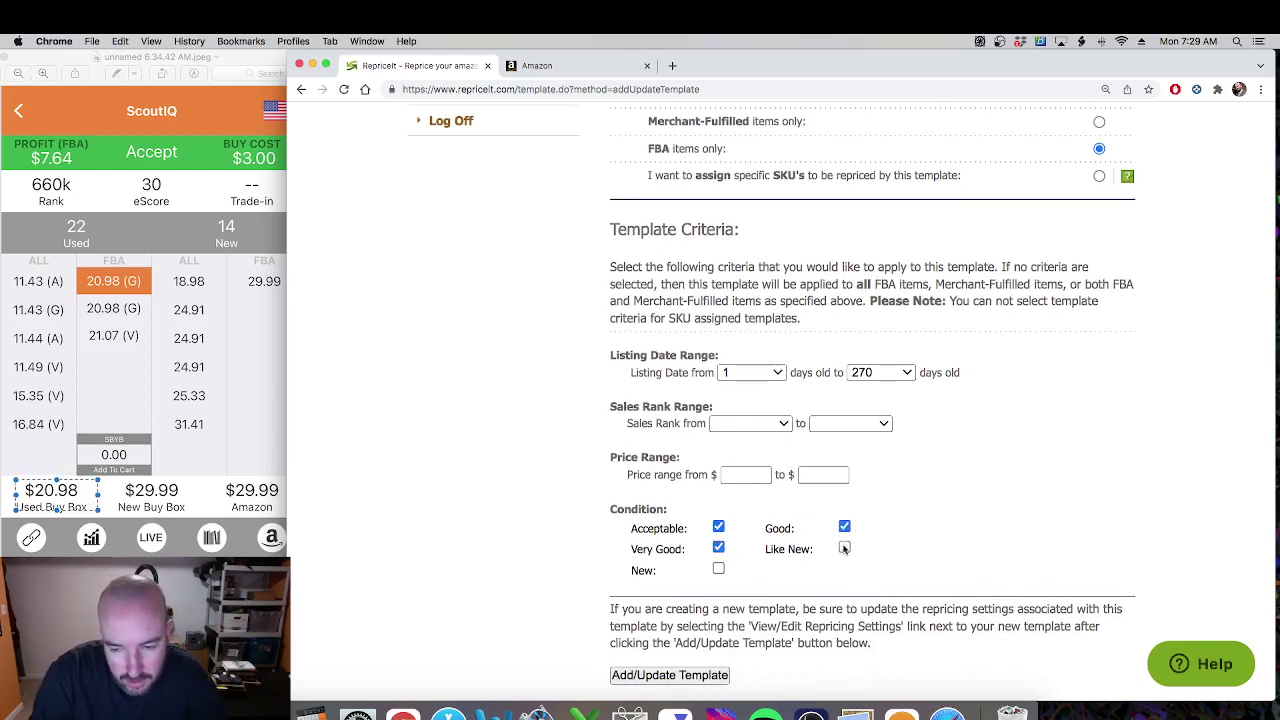
click(844, 547)
scroll(844, 547, down, 2)
click(694, 613)
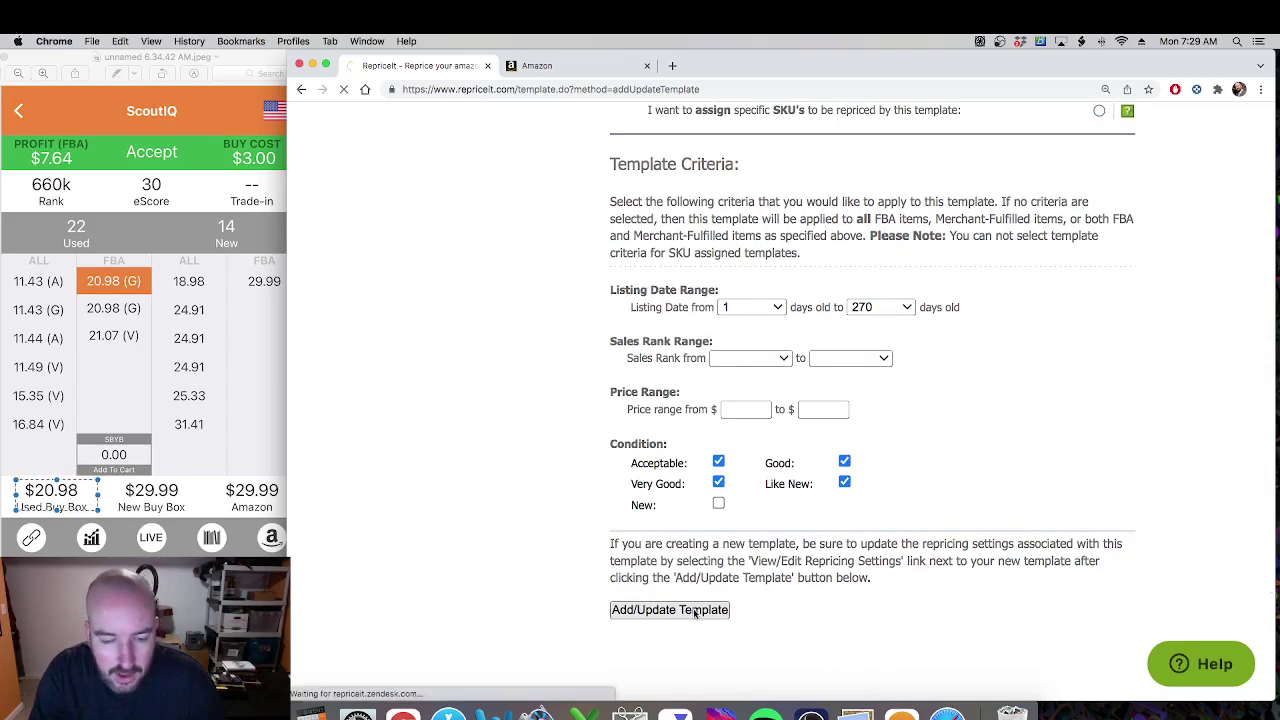
Step: In the FBA template's repricing settings, disable comparing New items only against New offers and enable comparing Used items only against Used offers
scroll(758, 517, down, 4)
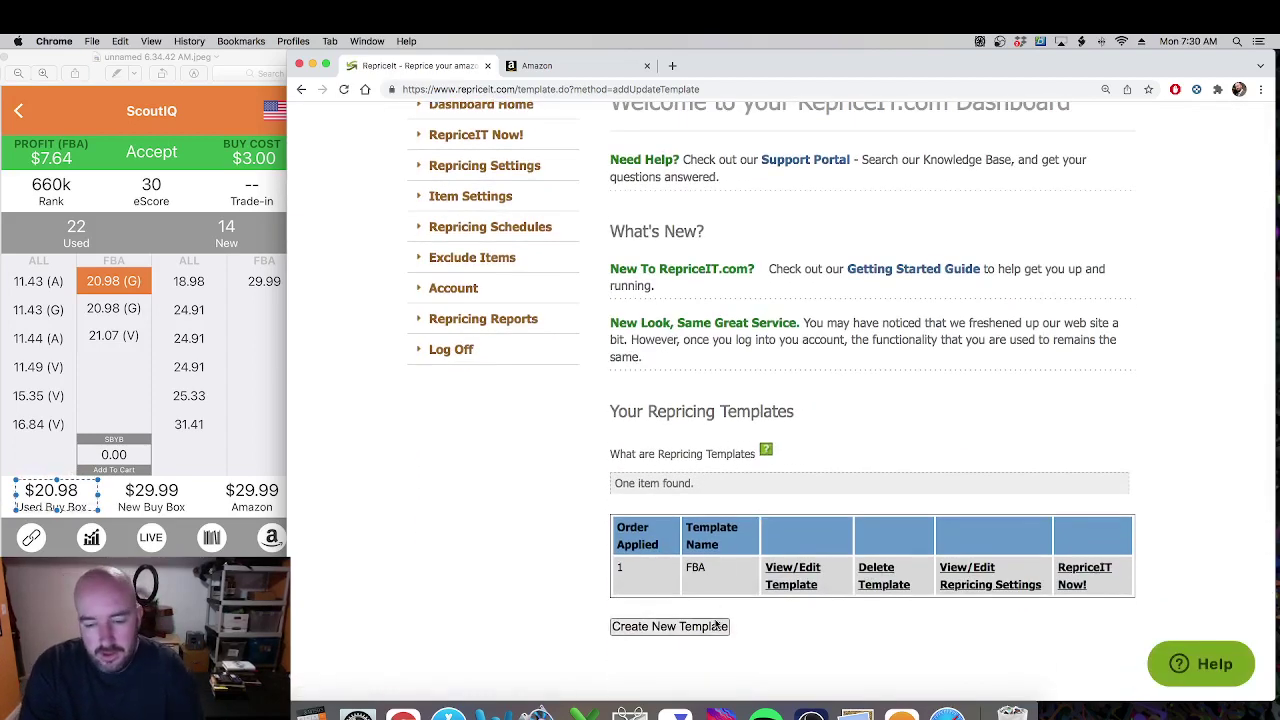
click(965, 569)
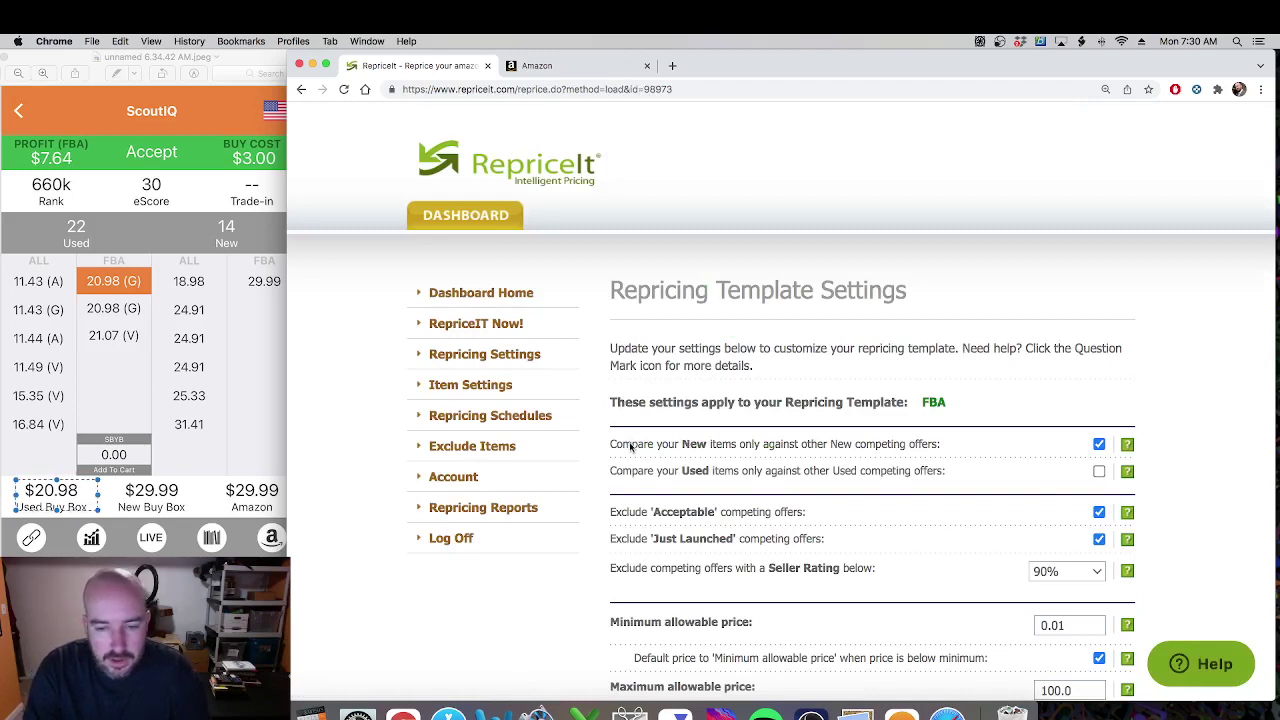
drag(630, 448, 785, 449)
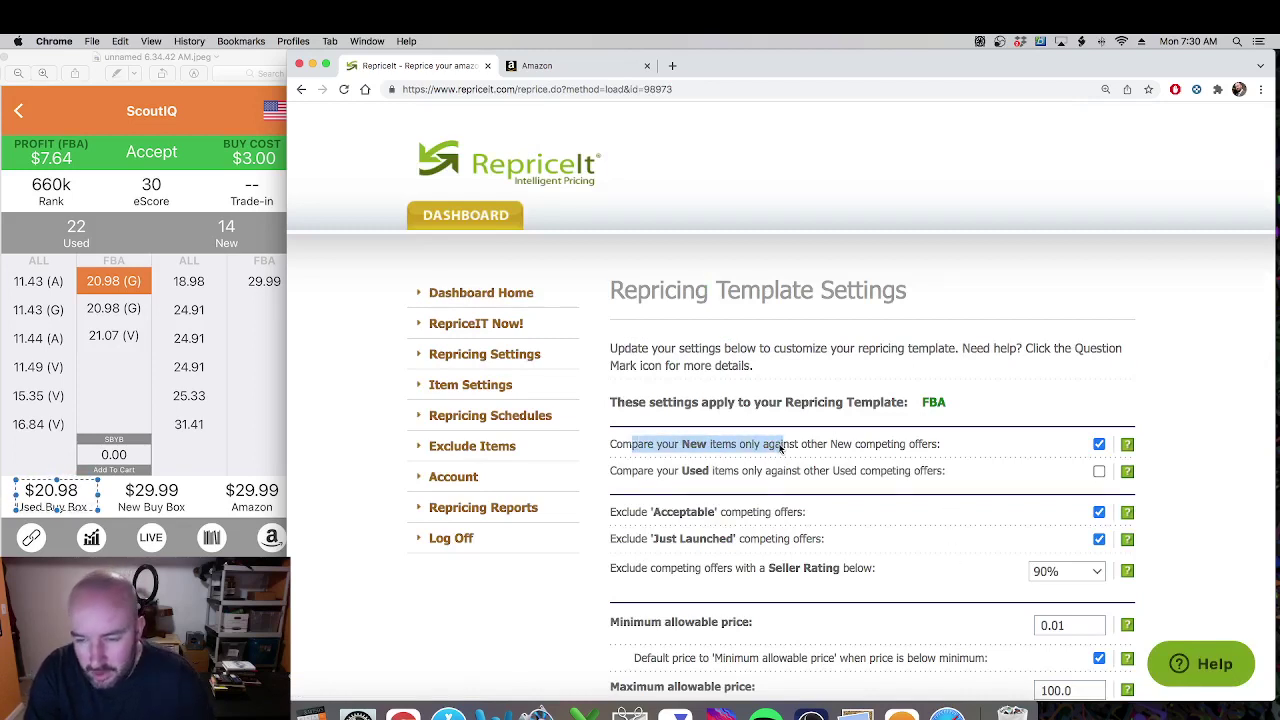
click(1099, 444)
drag(644, 470, 770, 473)
click(786, 477)
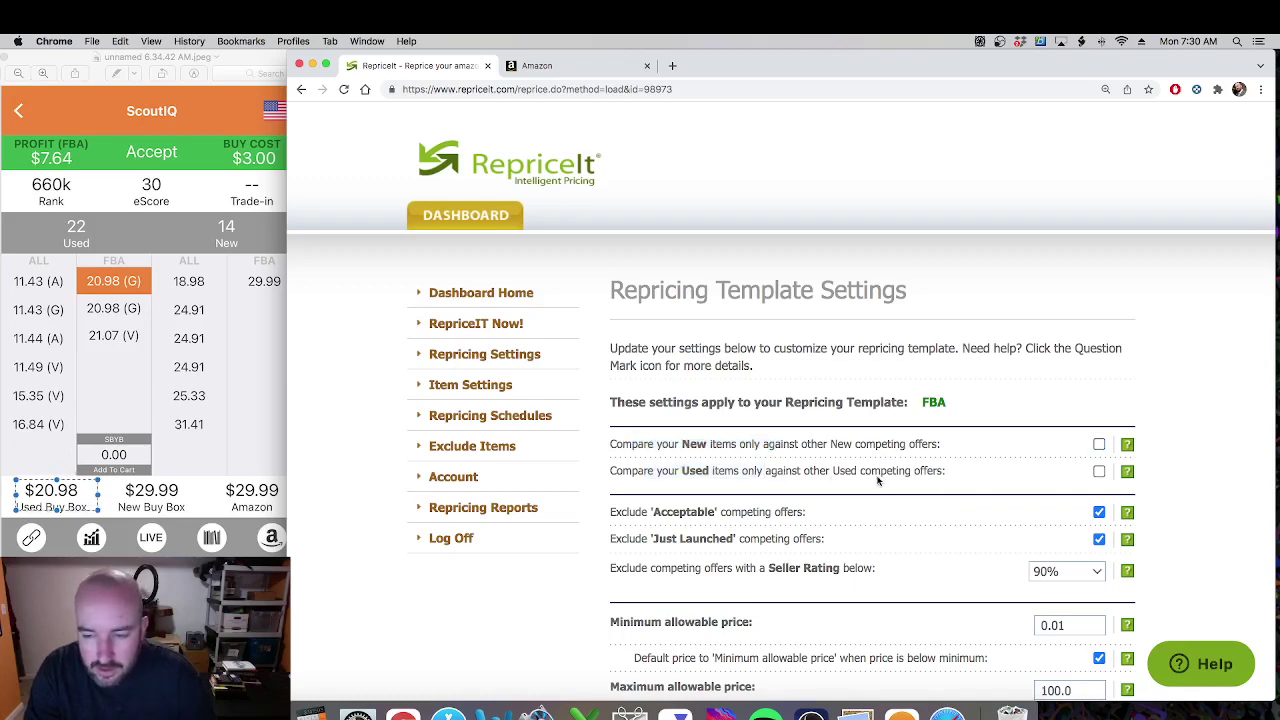
click(1099, 471)
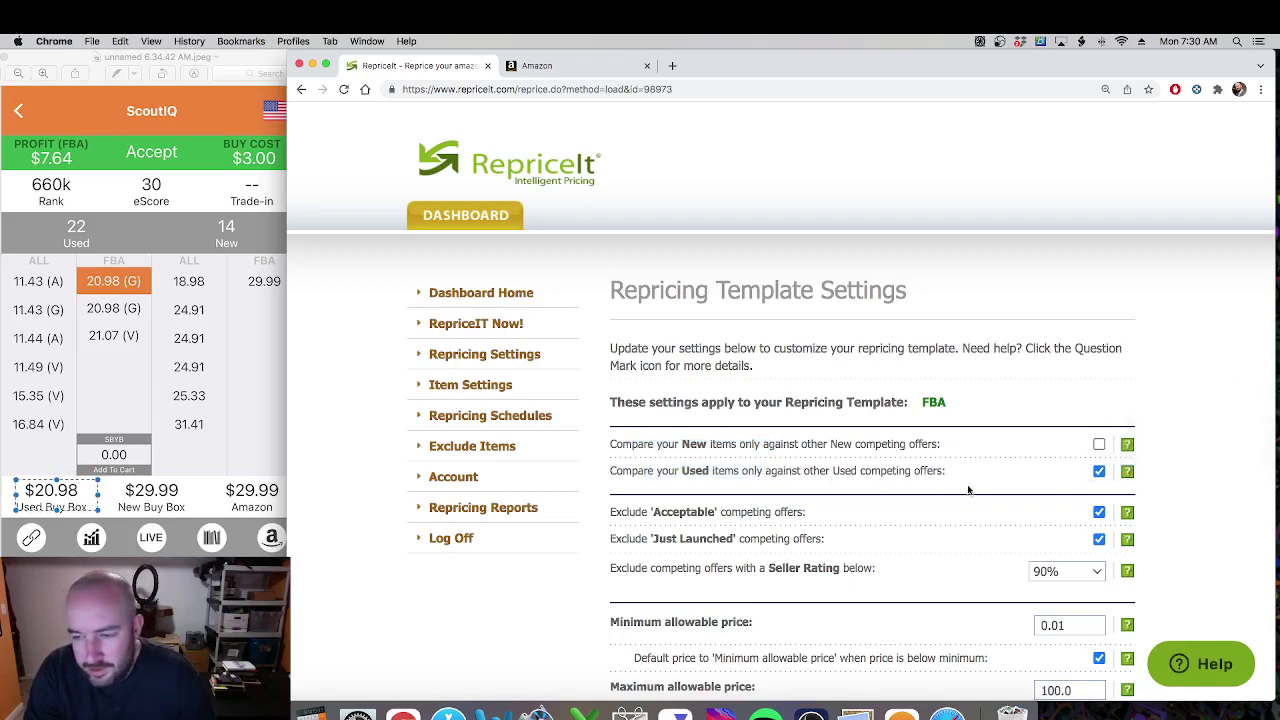
Step: Stop excluding 'Acceptable' and 'Just Launched' competing offers in the FBA template settings
scroll(968, 486, down, 2)
drag(628, 413, 833, 416)
click(814, 427)
drag(690, 425, 806, 420)
click(808, 424)
click(1100, 420)
drag(630, 452, 824, 450)
click(840, 451)
click(1099, 448)
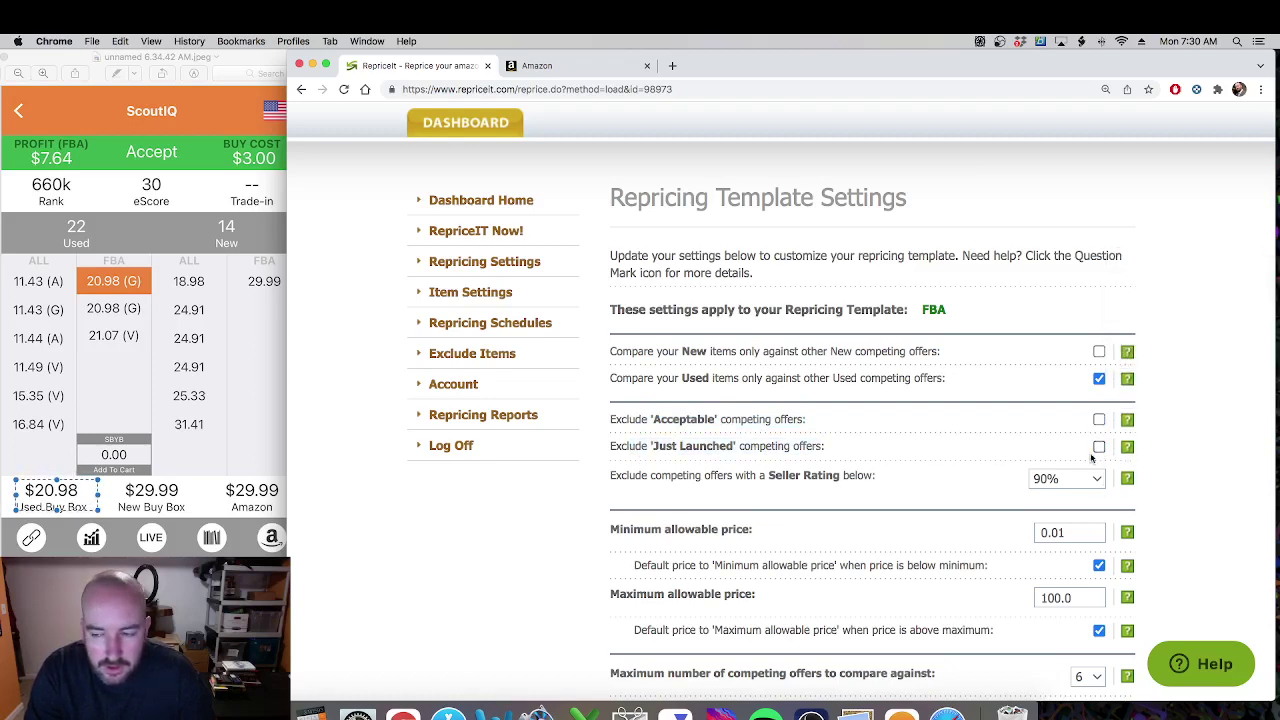
Step: Set the seller rating exclusion for competing offers to Include all
drag(656, 477, 870, 477)
click(884, 476)
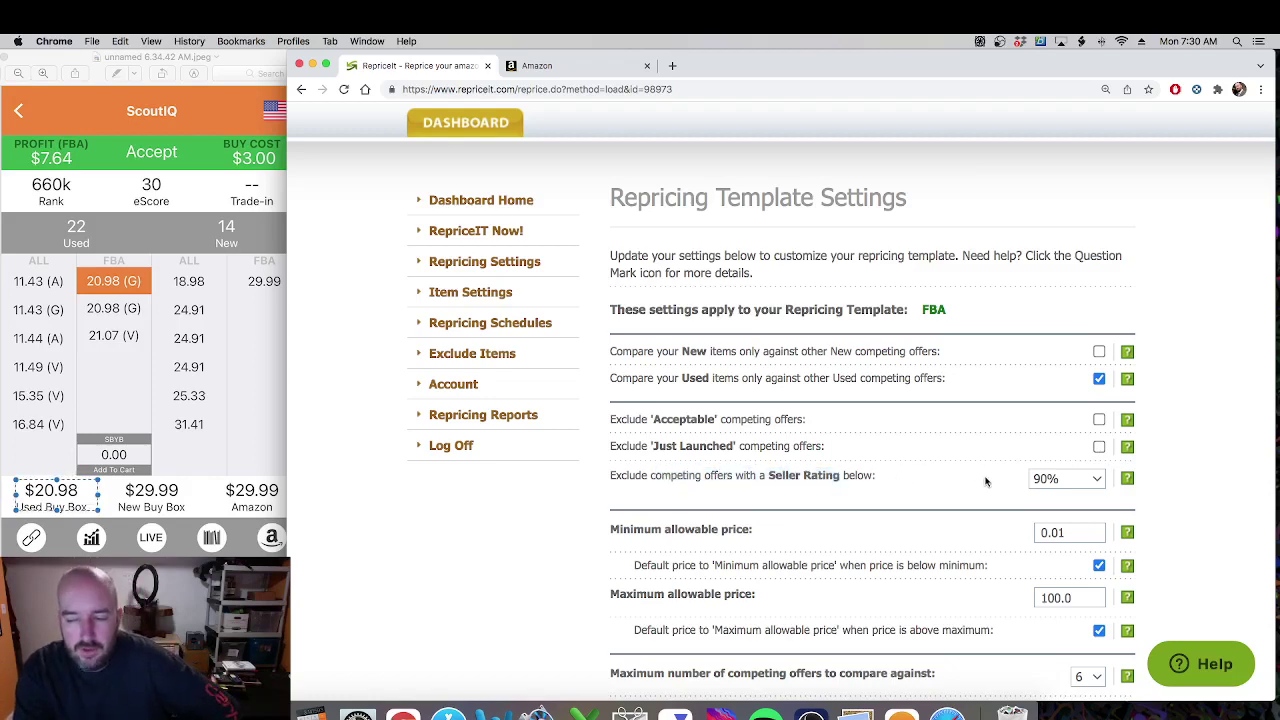
click(1044, 480)
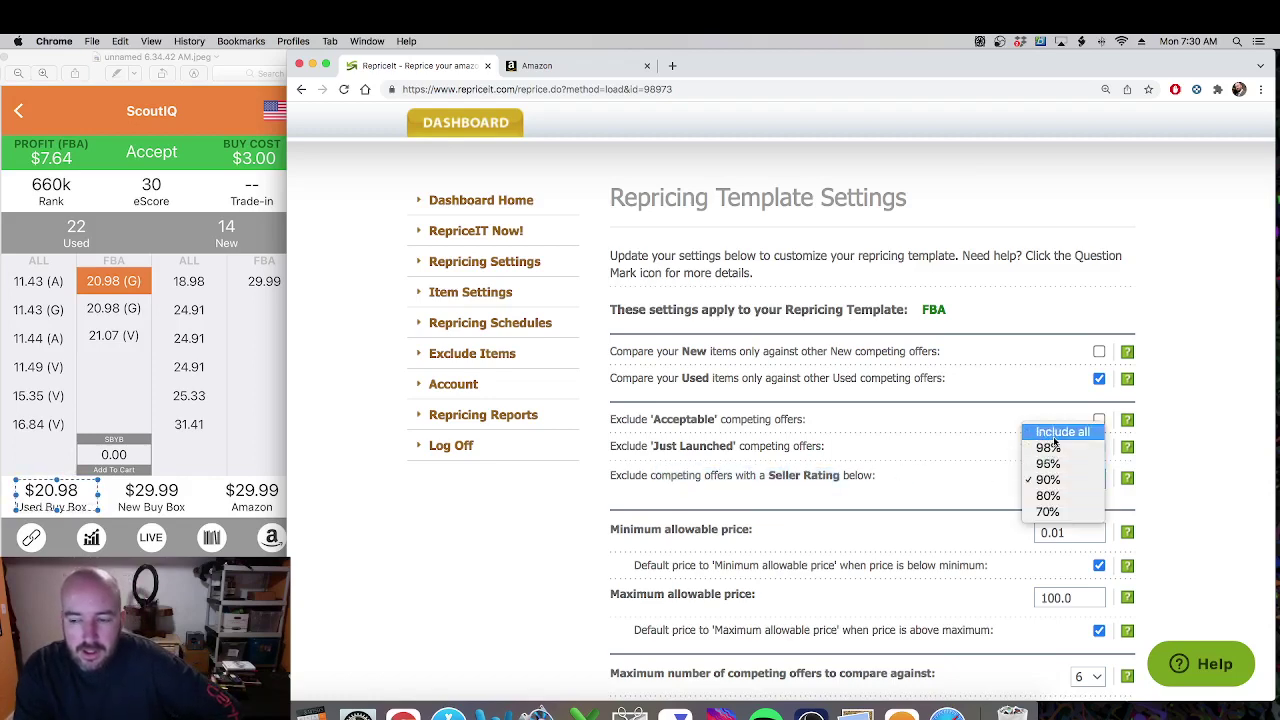
click(1053, 436)
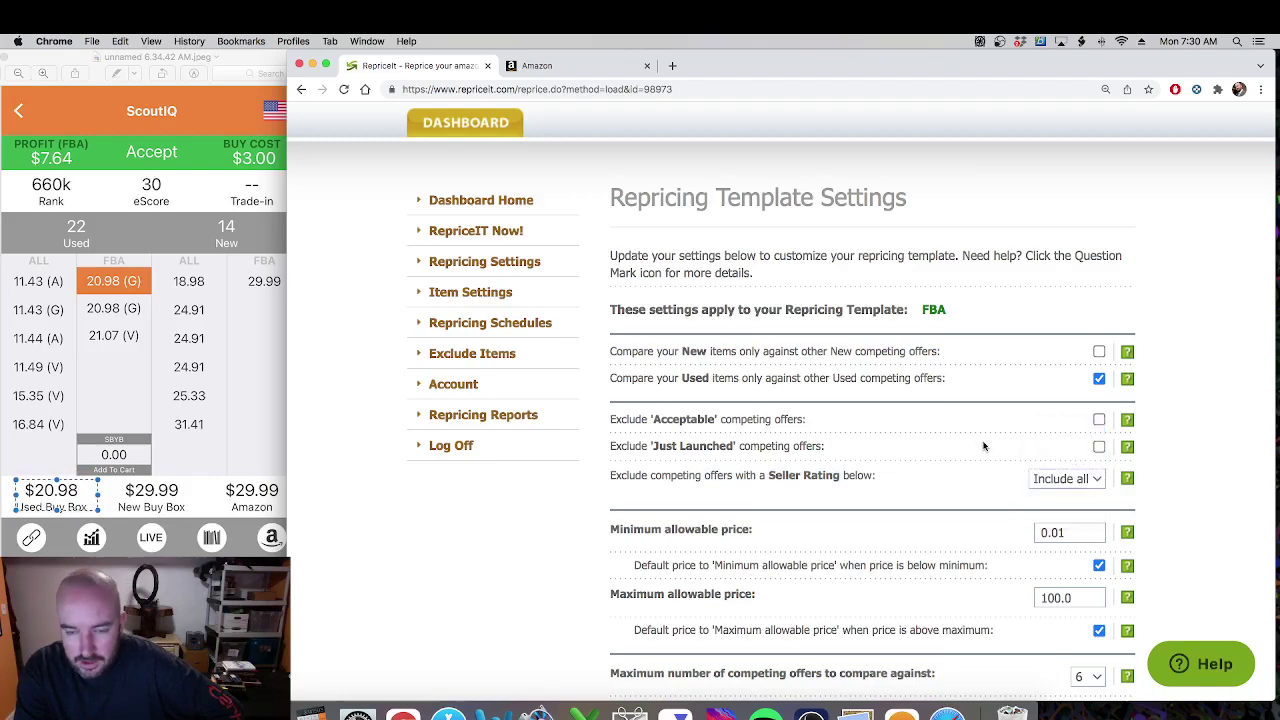
Step: Set the repricing mode to reprice items against the Buy Box owner
scroll(850, 442, down, 4)
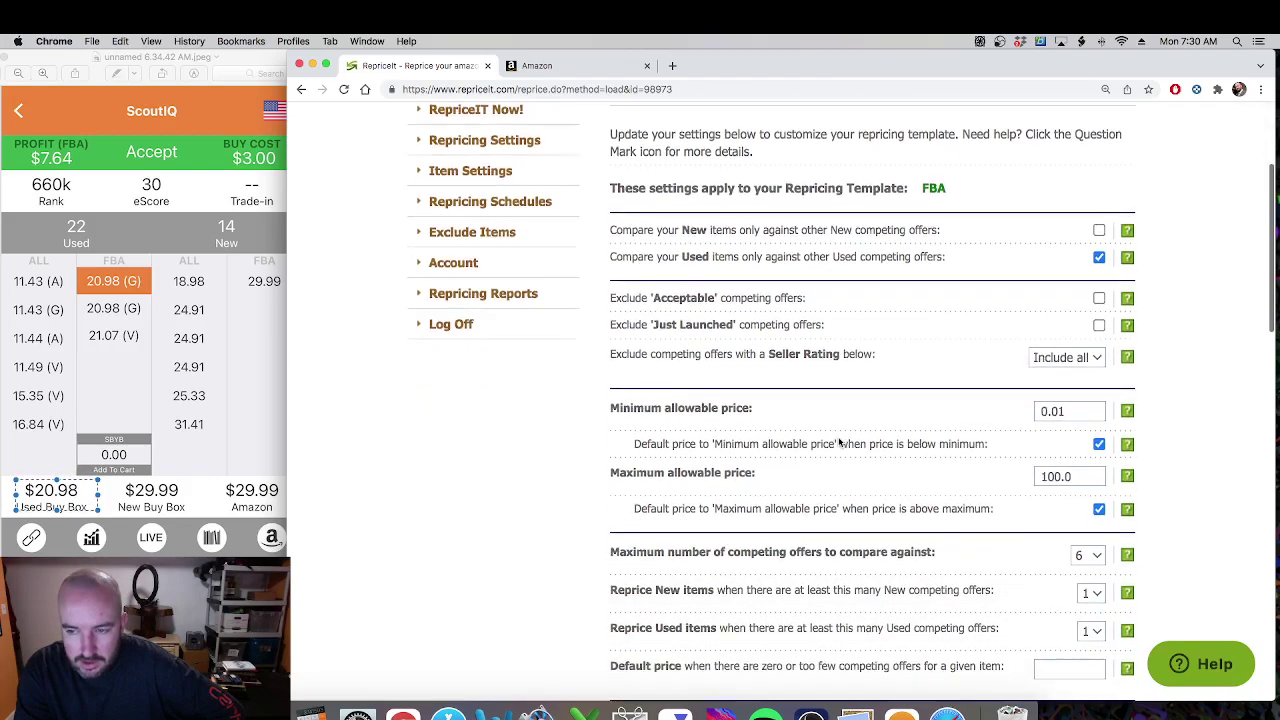
scroll(839, 442, down, 7)
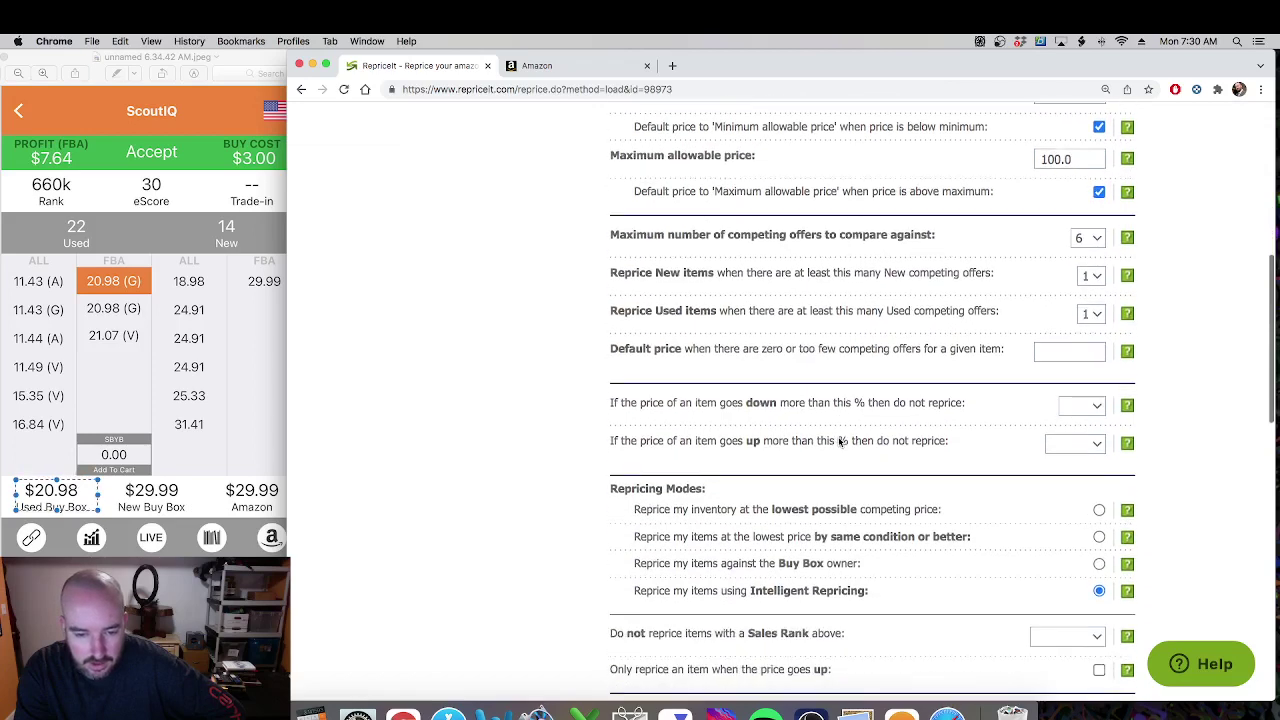
scroll(839, 442, down, 1)
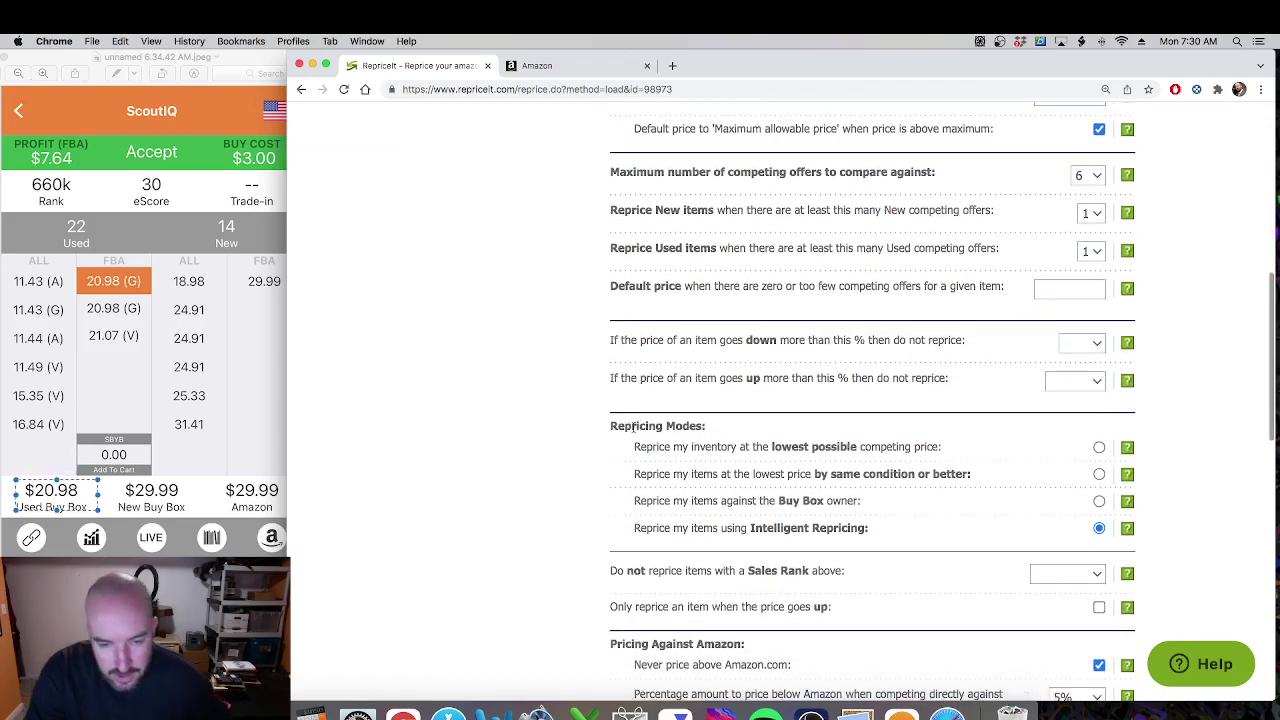
drag(620, 426, 708, 432)
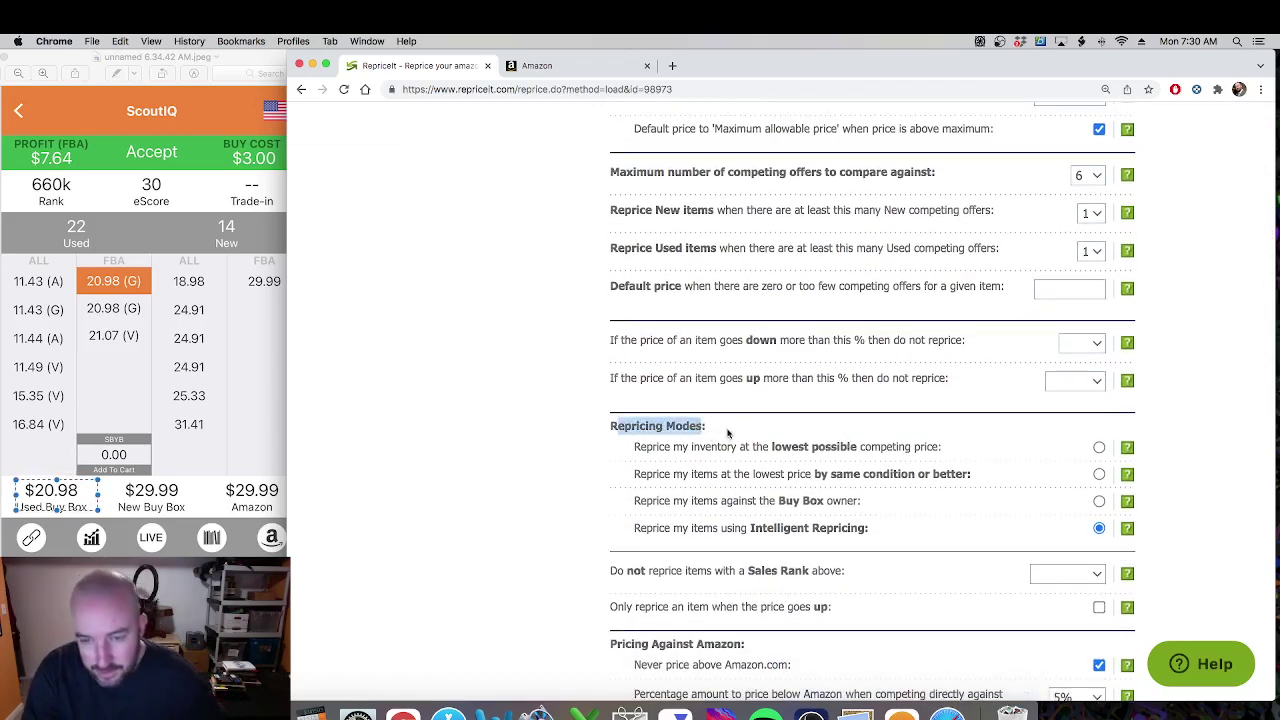
click(728, 433)
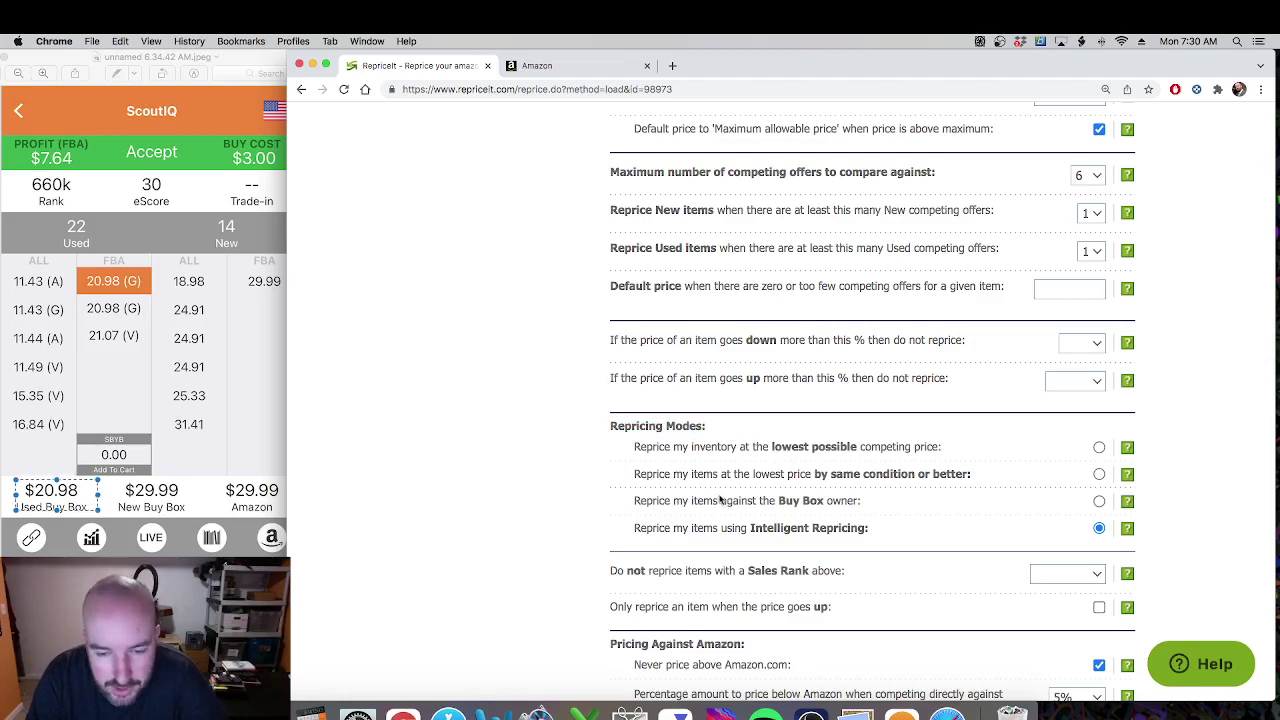
drag(658, 504, 828, 505)
click(860, 509)
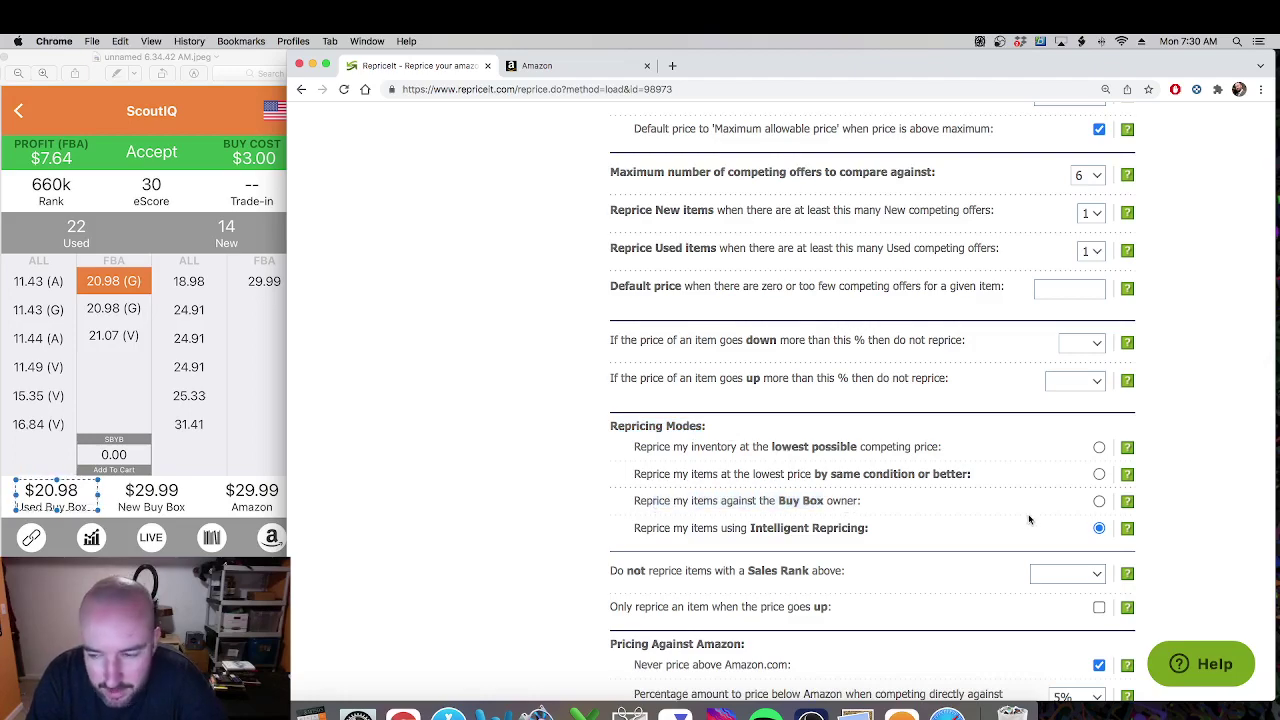
click(1100, 502)
Step: Recheck the seller rating filter and the Buy Box owner repricing mode against the used Buy Box price in the ScoutIQ image
scroll(1103, 509, up, 10)
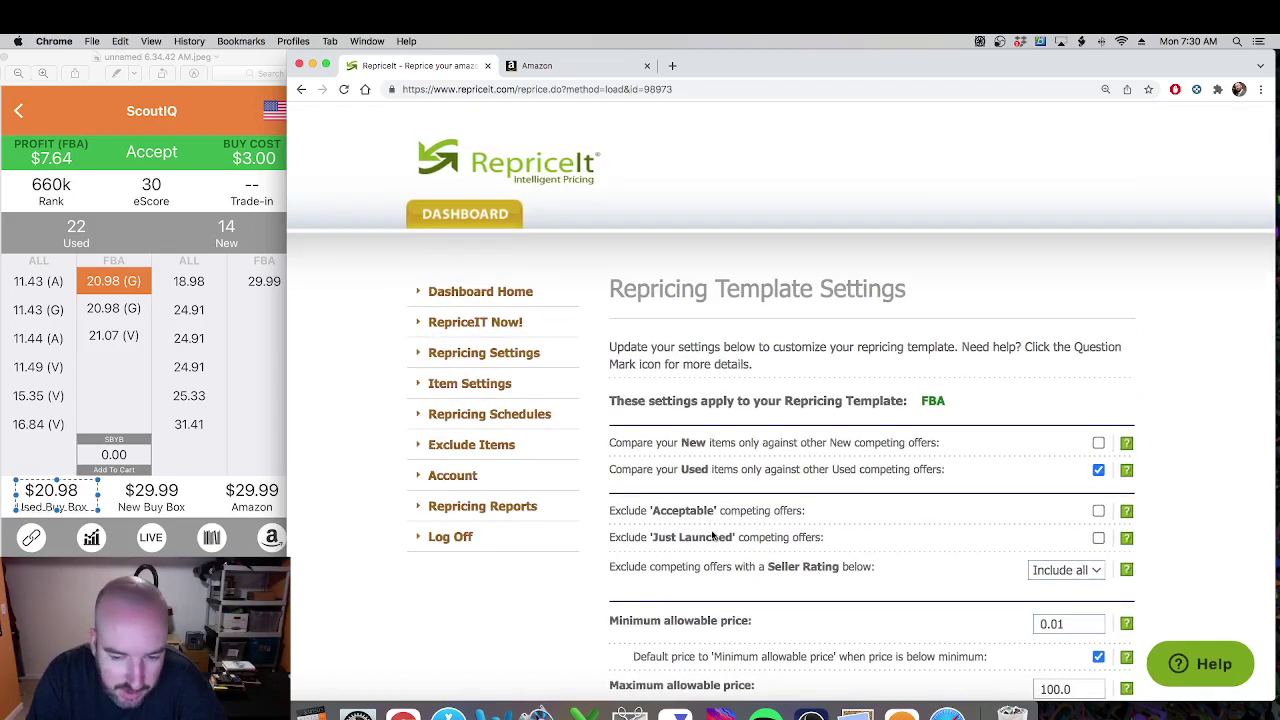
click(1054, 569)
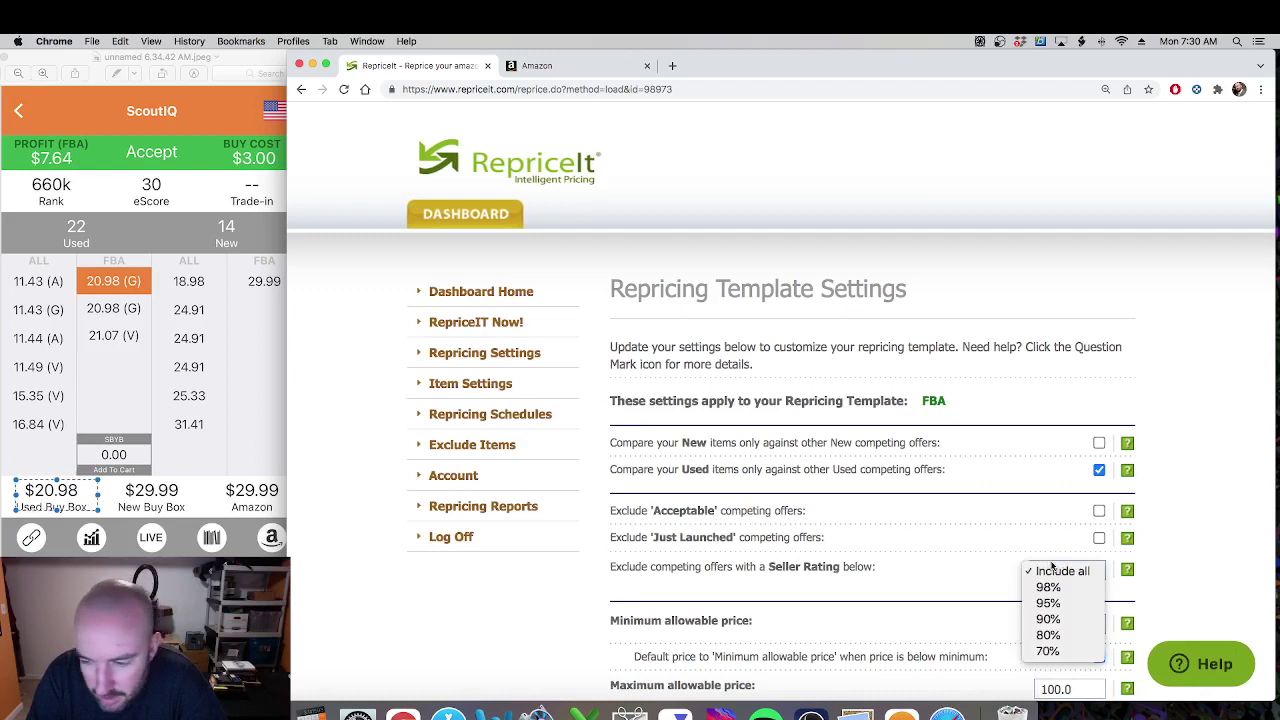
click(1052, 569)
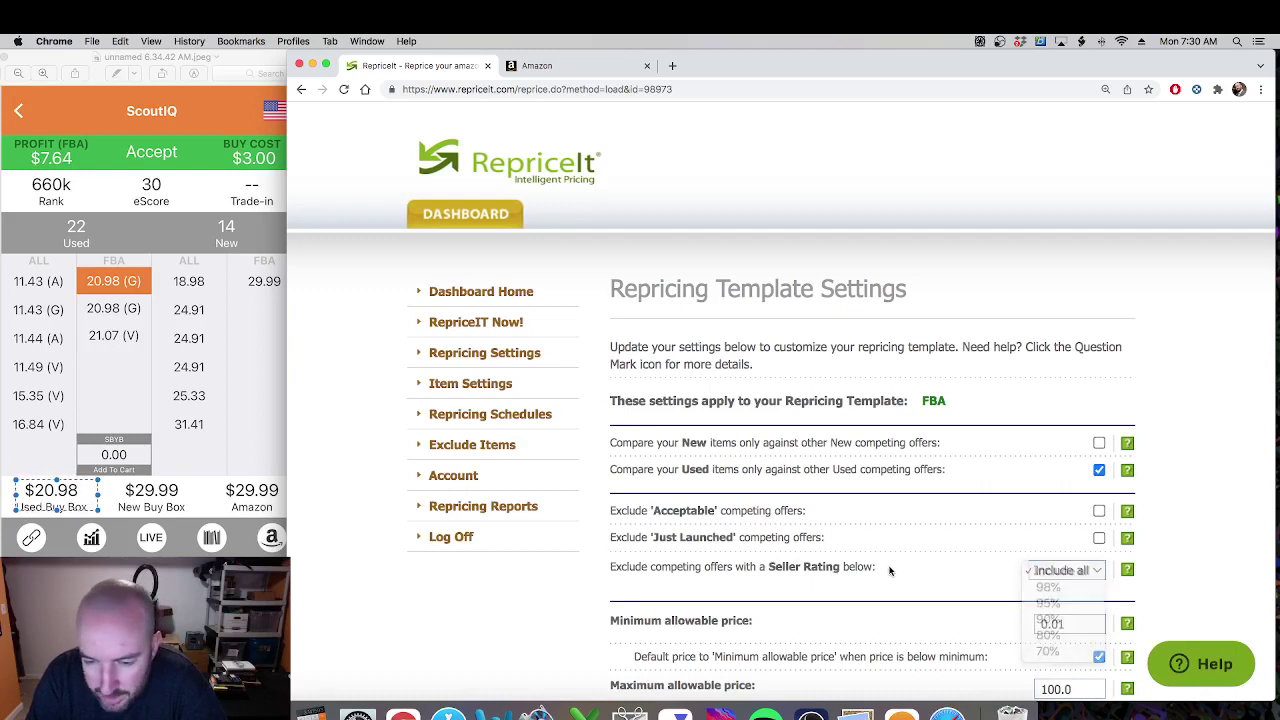
click(99, 497)
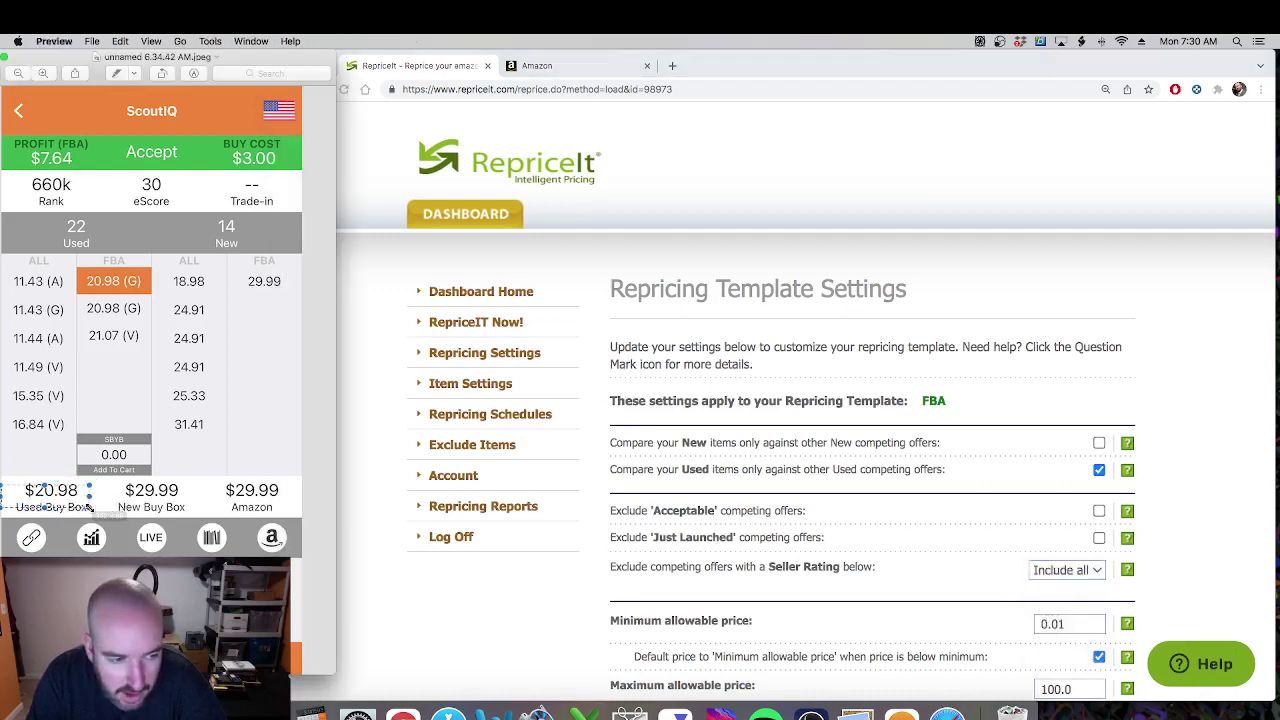
scroll(930, 477, down, 1)
scroll(930, 477, down, 10)
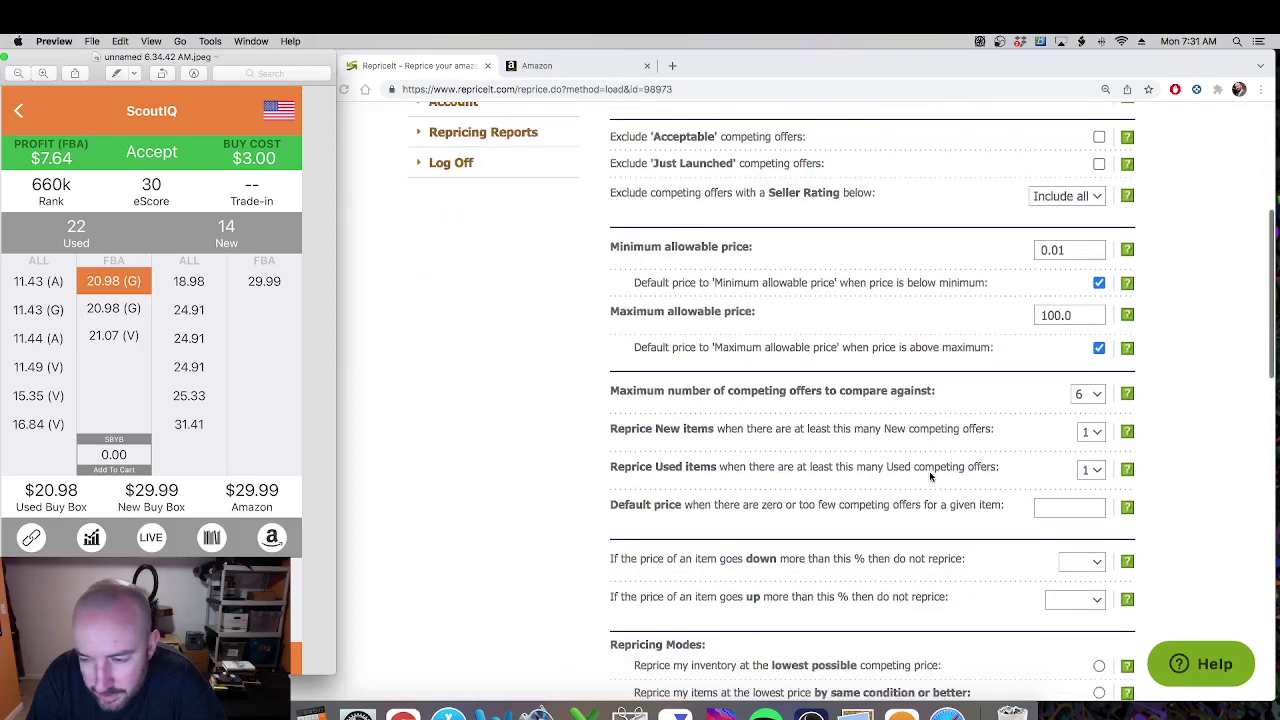
click(757, 603)
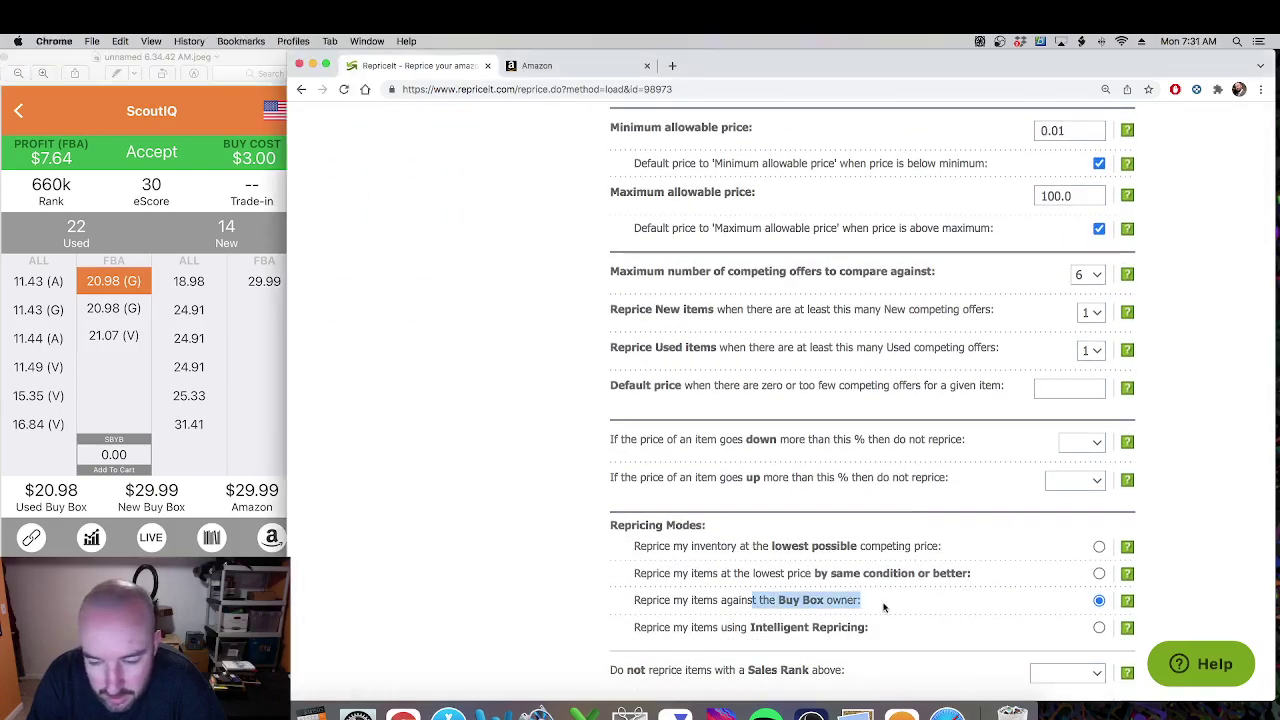
Step: Set the minimum allowable price in the FBA template to 10
scroll(900, 590, up, 6)
scroll(918, 577, up, 1)
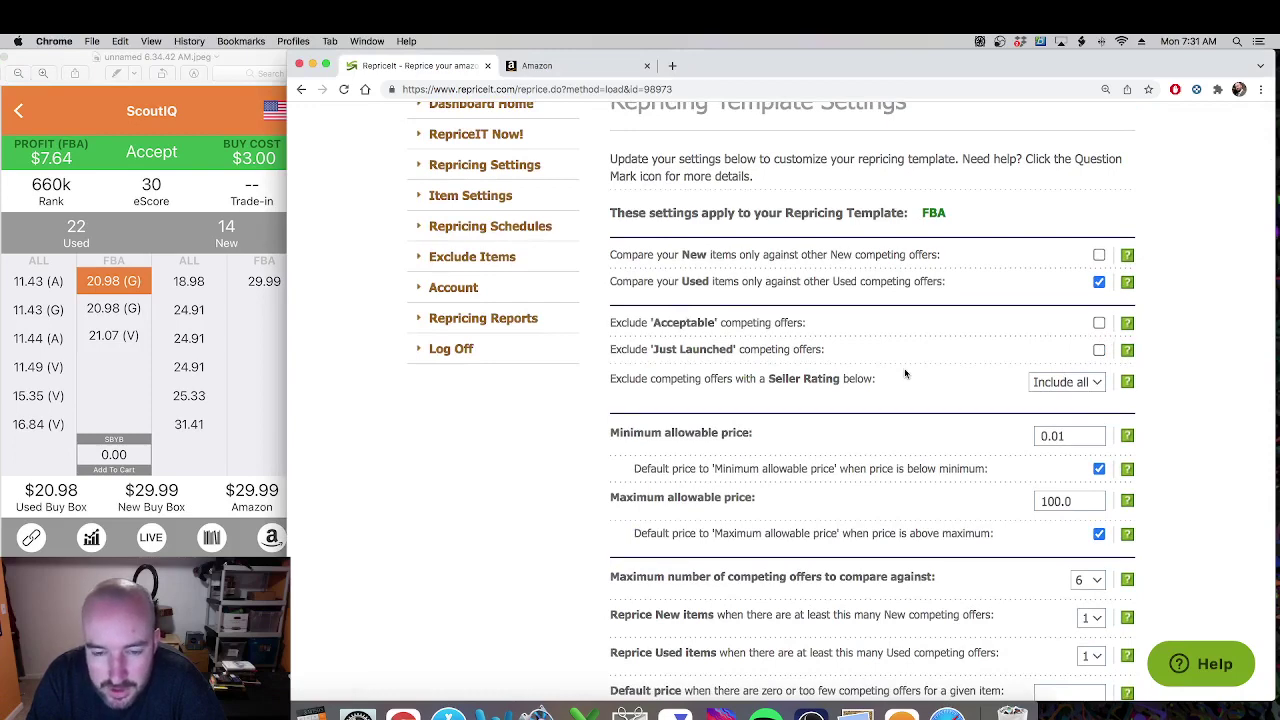
double_click(1068, 436)
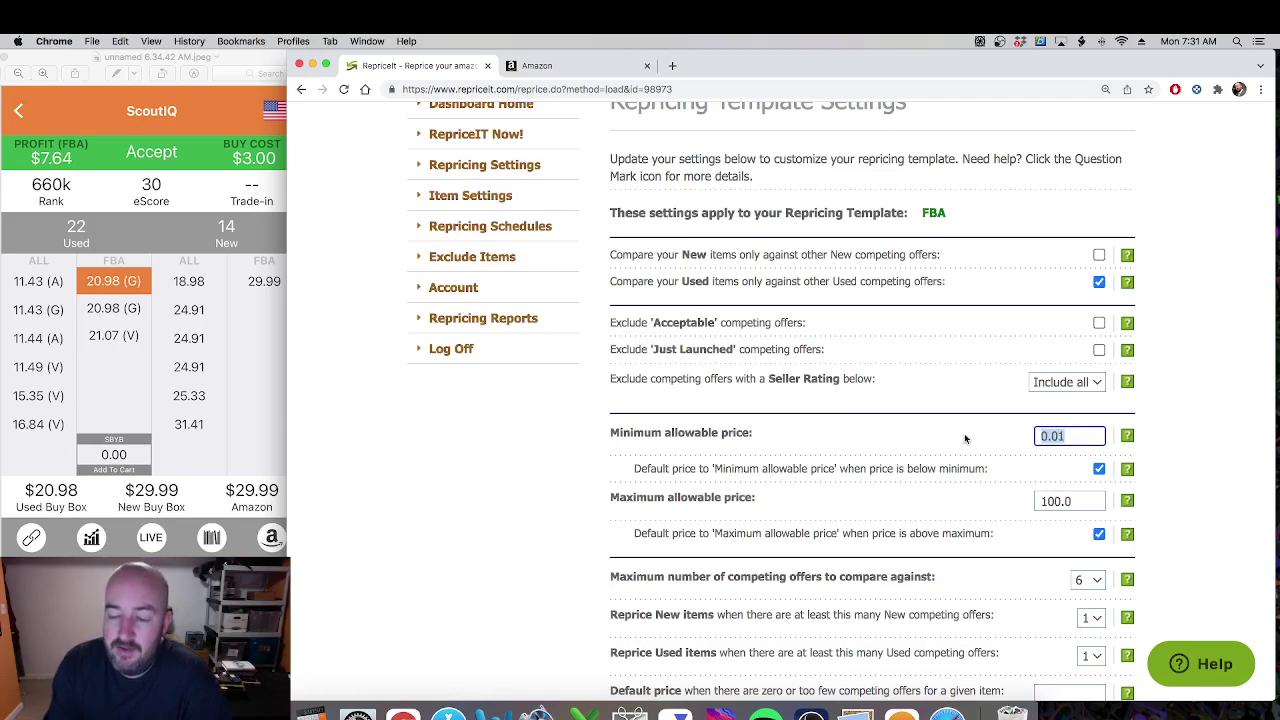
text(10)
click(928, 478)
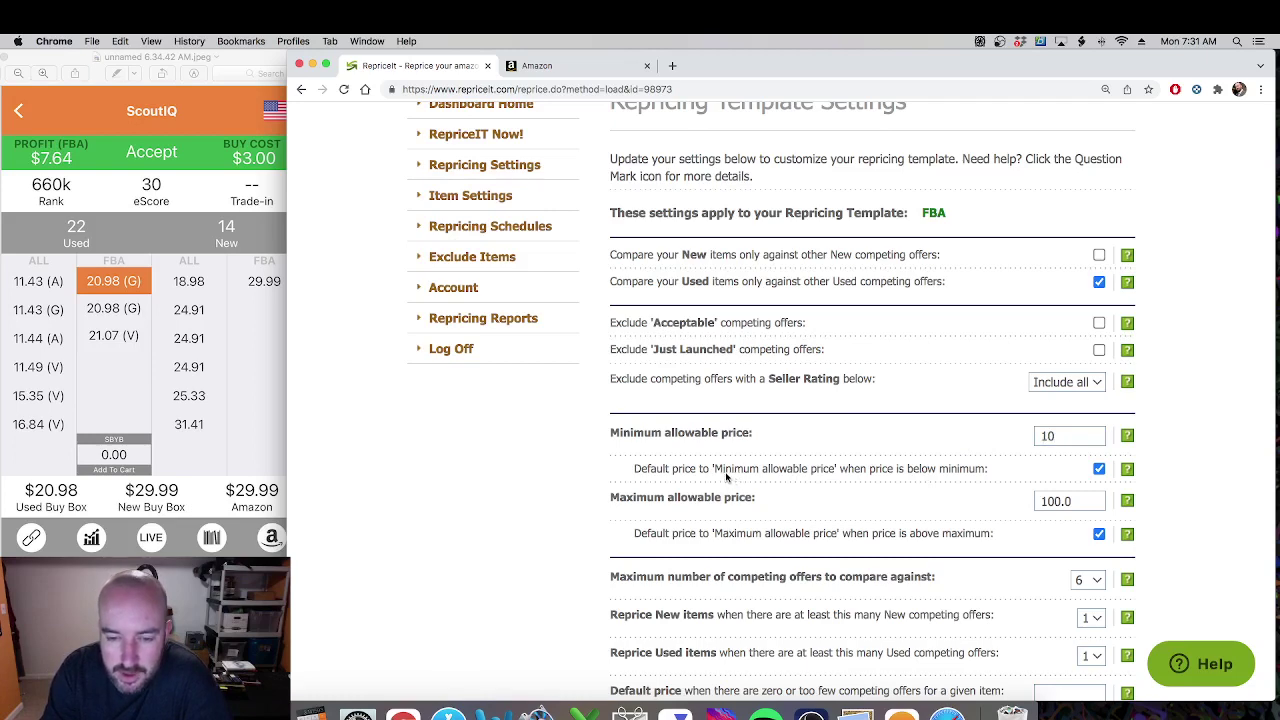
Step: Turn off defaulting to the minimum allowable price when an item's price is below the minimum
drag(646, 468, 922, 480)
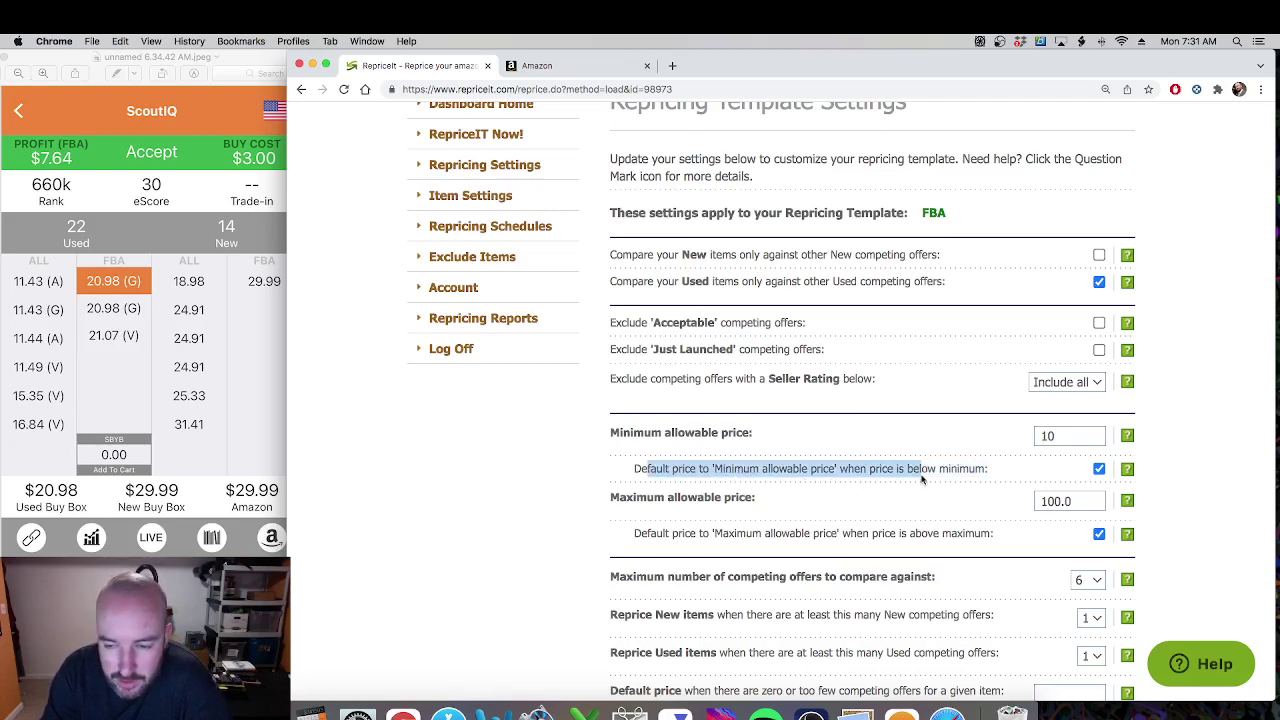
click(922, 480)
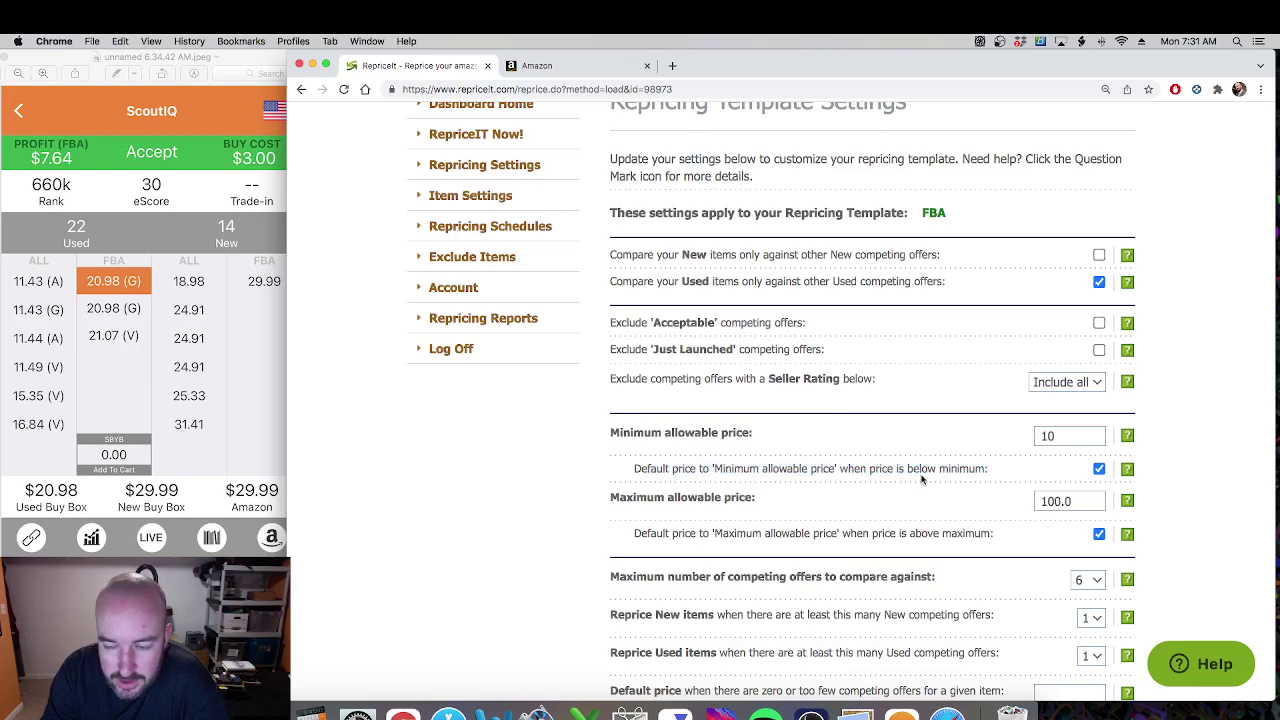
click(1098, 470)
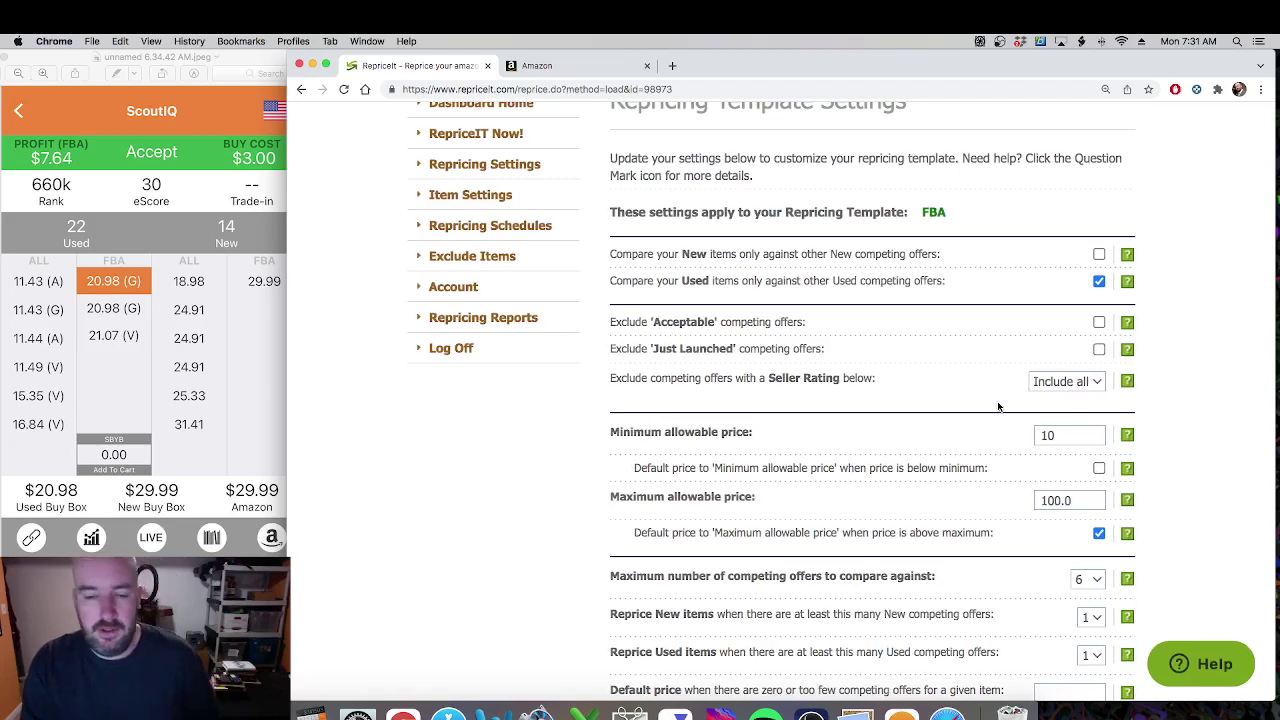
Step: Set the maximum allowable price in the FBA template to 400
scroll(872, 483, down, 3)
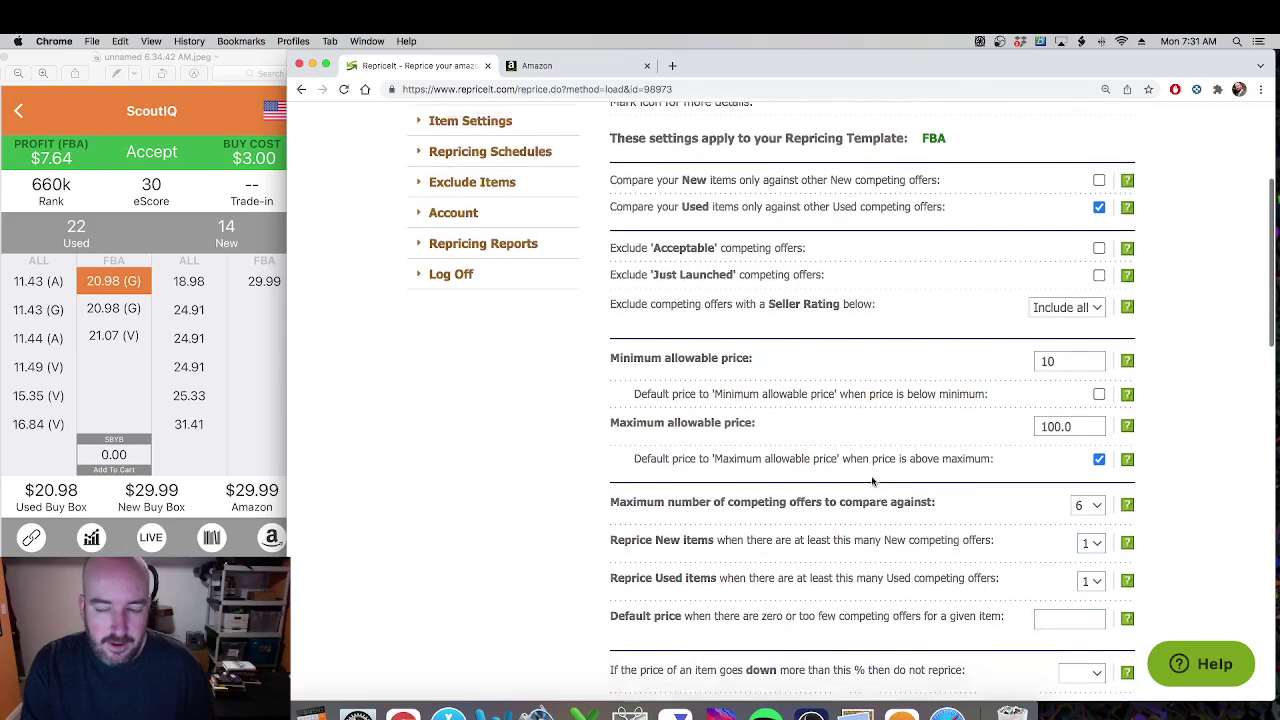
drag(1078, 410, 969, 415)
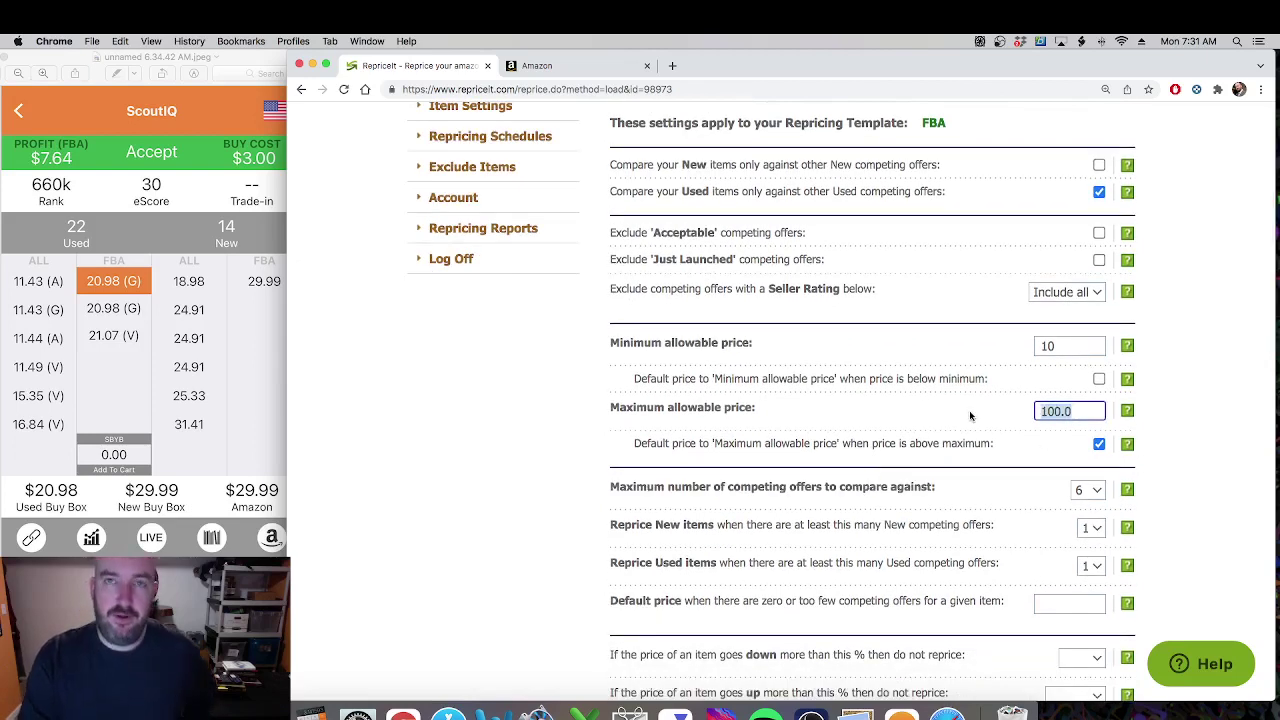
text(4)
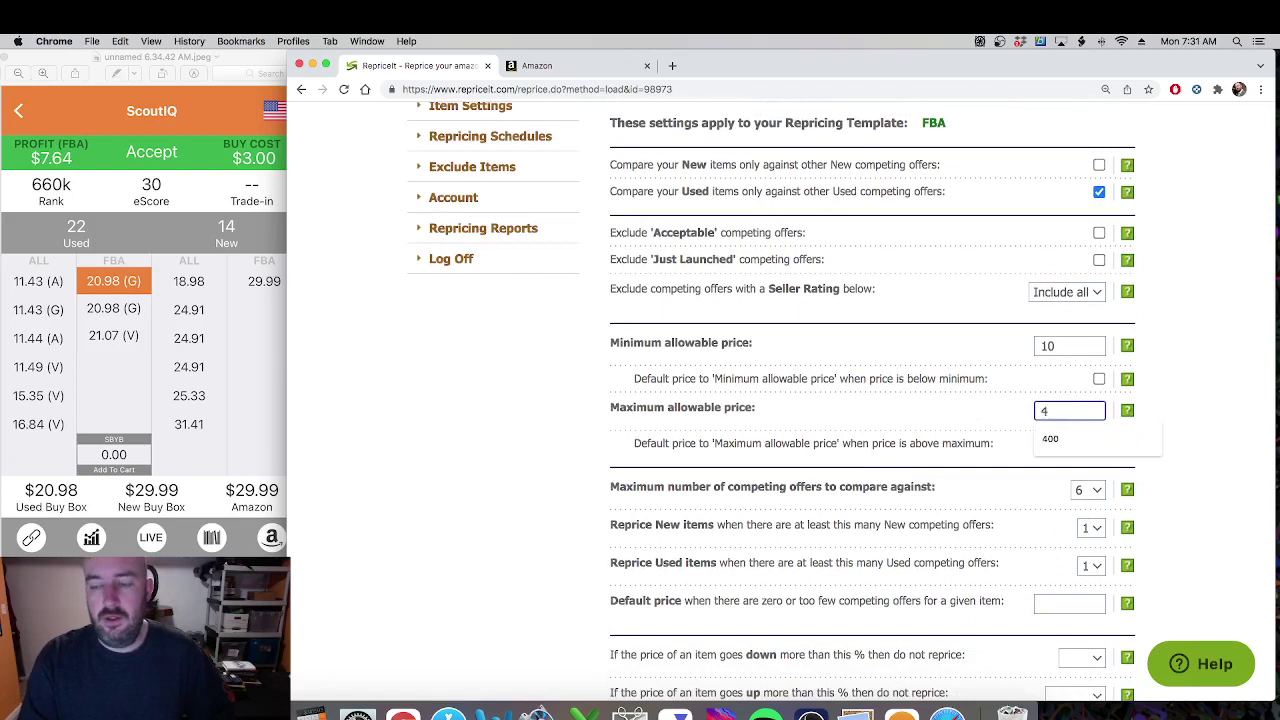
text(00)
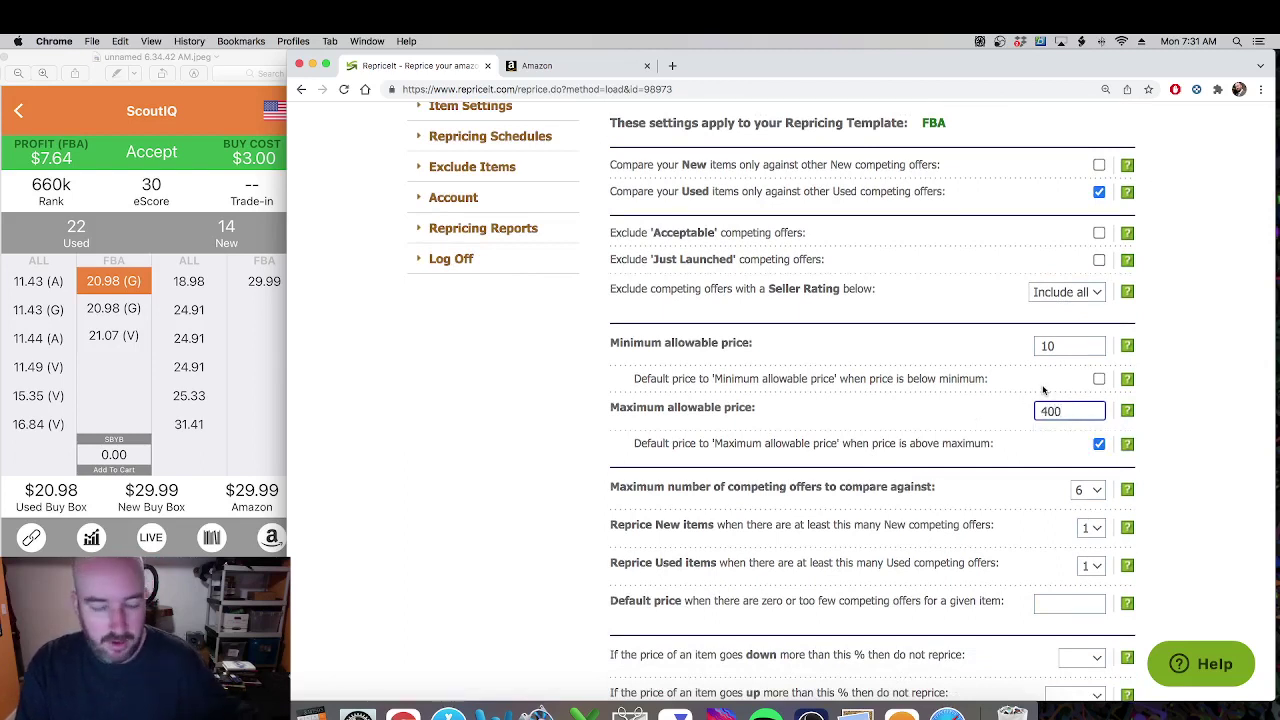
click(983, 398)
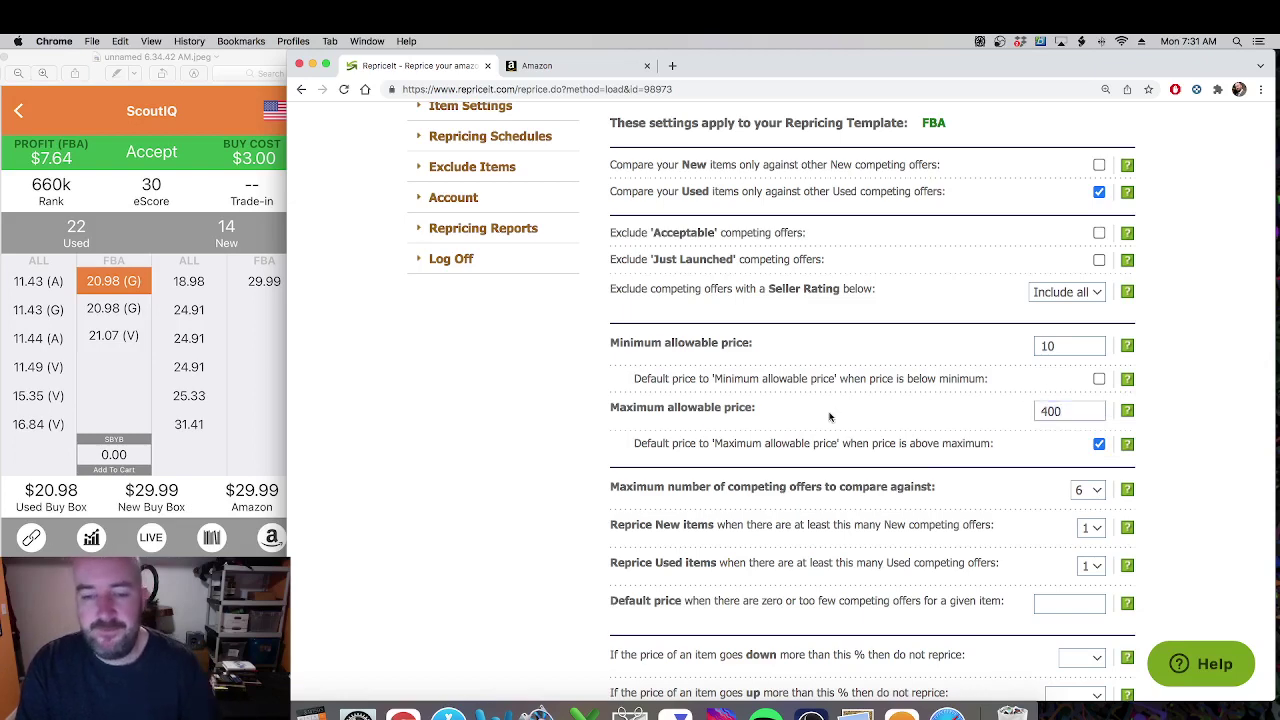
Step: Turn off defaulting to the maximum allowable price when an item's price is above the maximum
drag(648, 443, 758, 450)
click(785, 452)
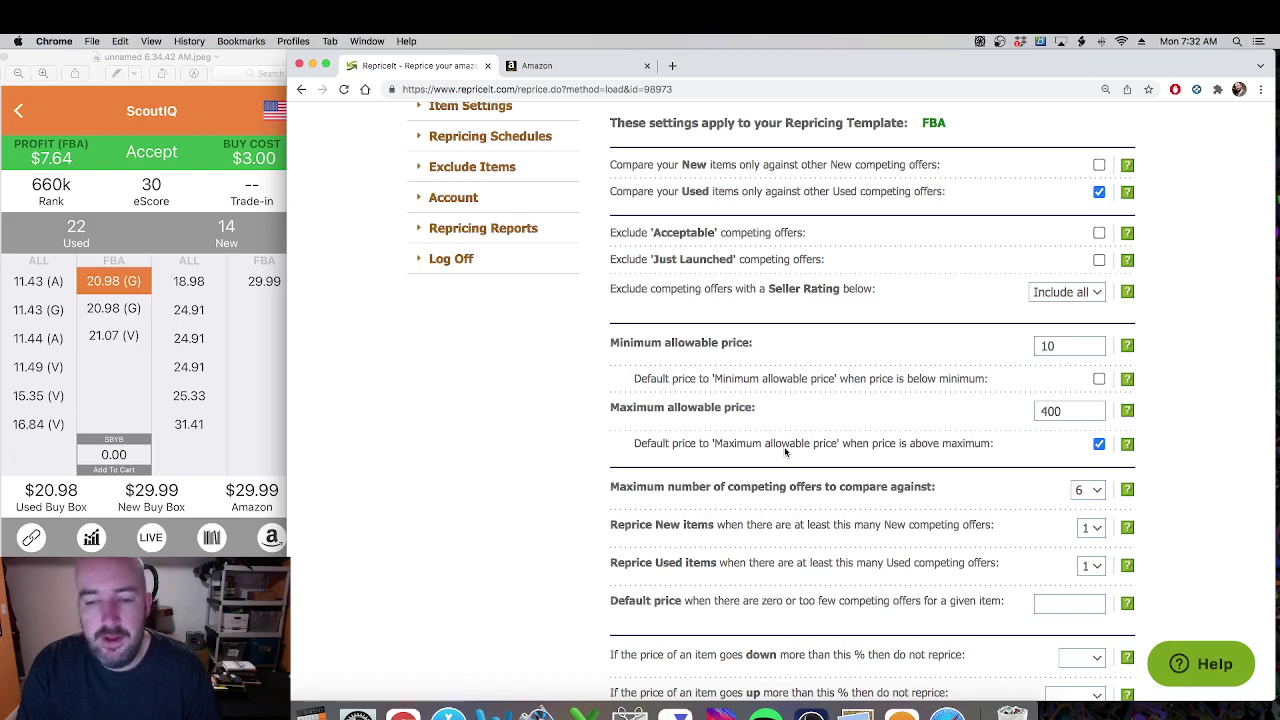
click(1065, 412)
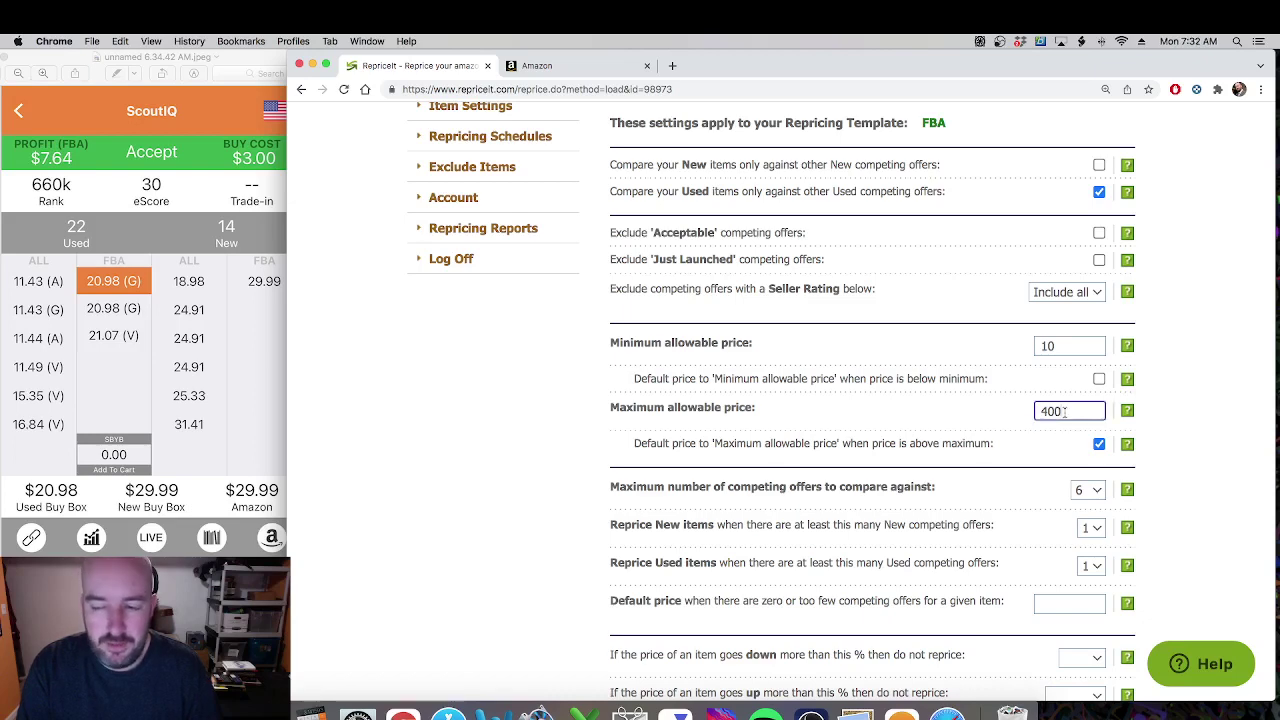
click(991, 418)
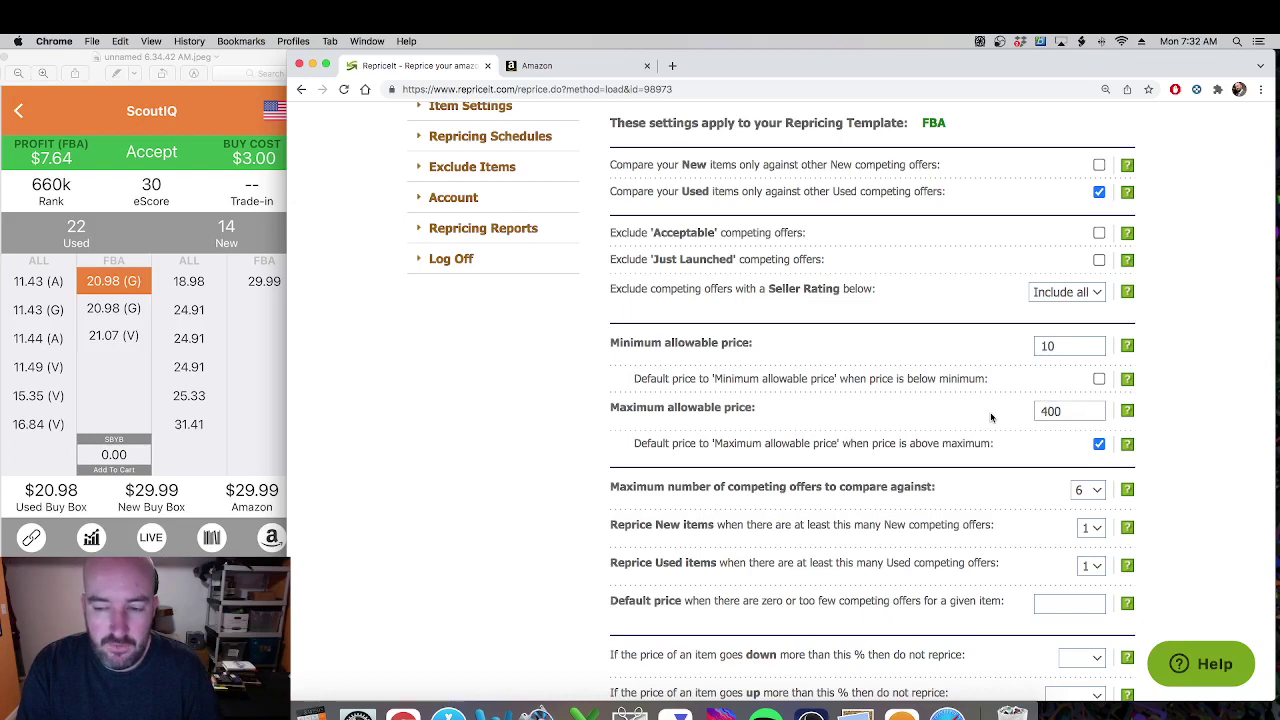
click(1099, 444)
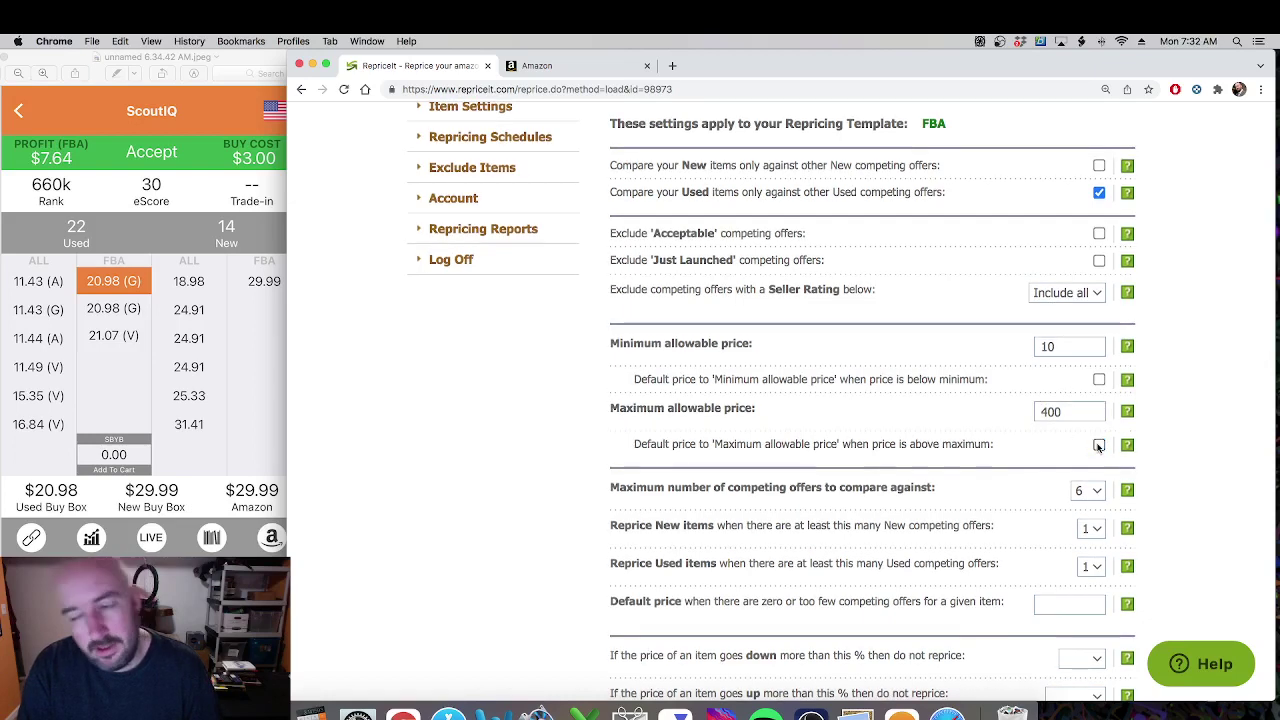
Step: Set the maximum number of competing offers to compare against to 10 and review the Used items offer requirement
scroll(1049, 450, down, 2)
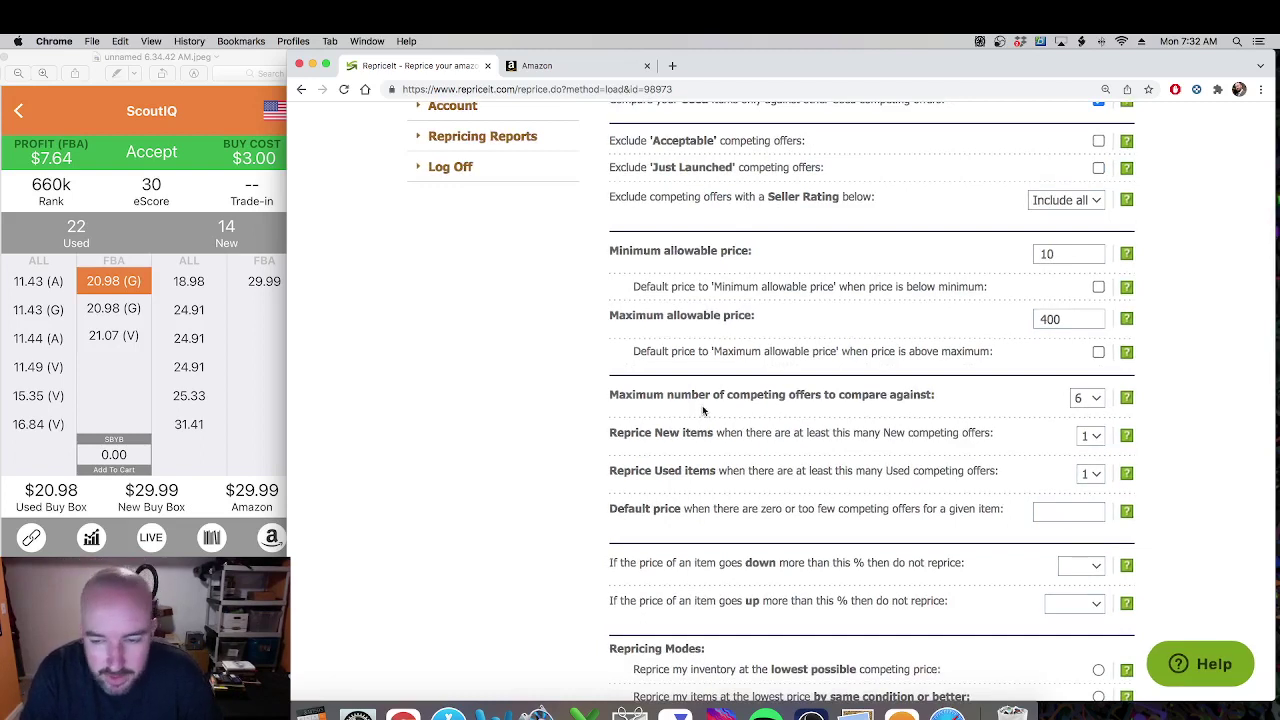
click(1078, 398)
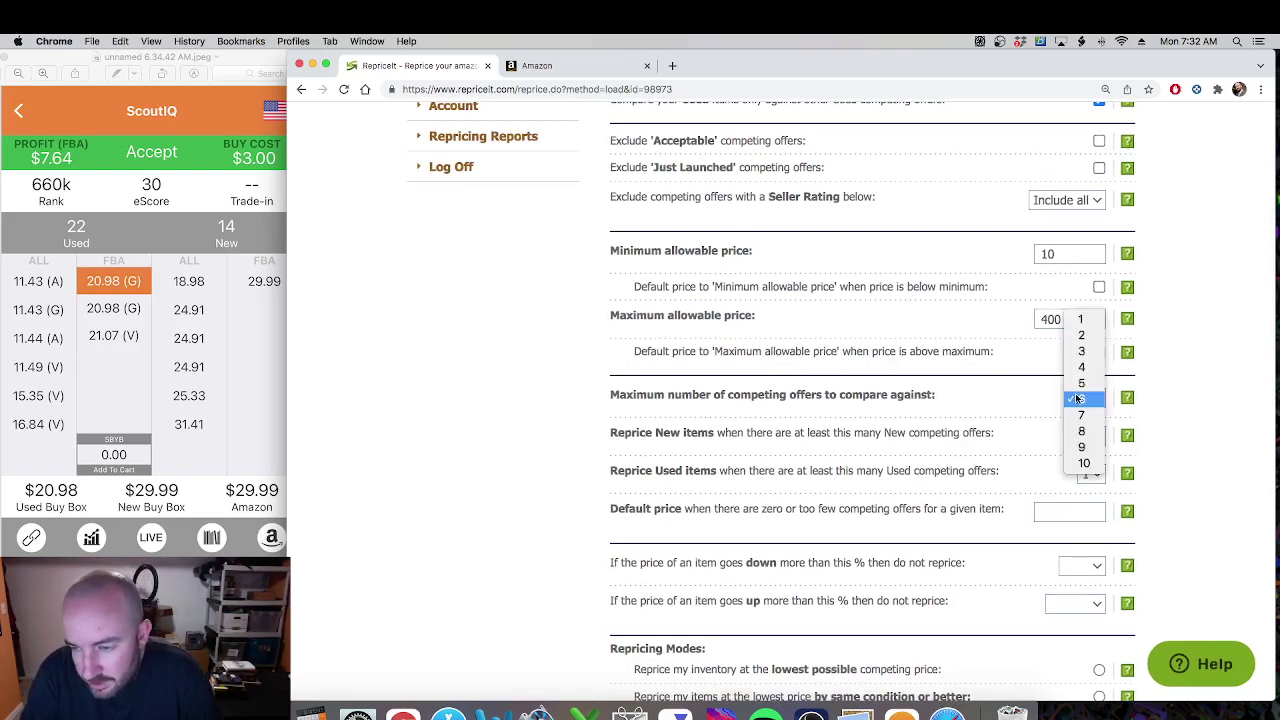
click(1084, 463)
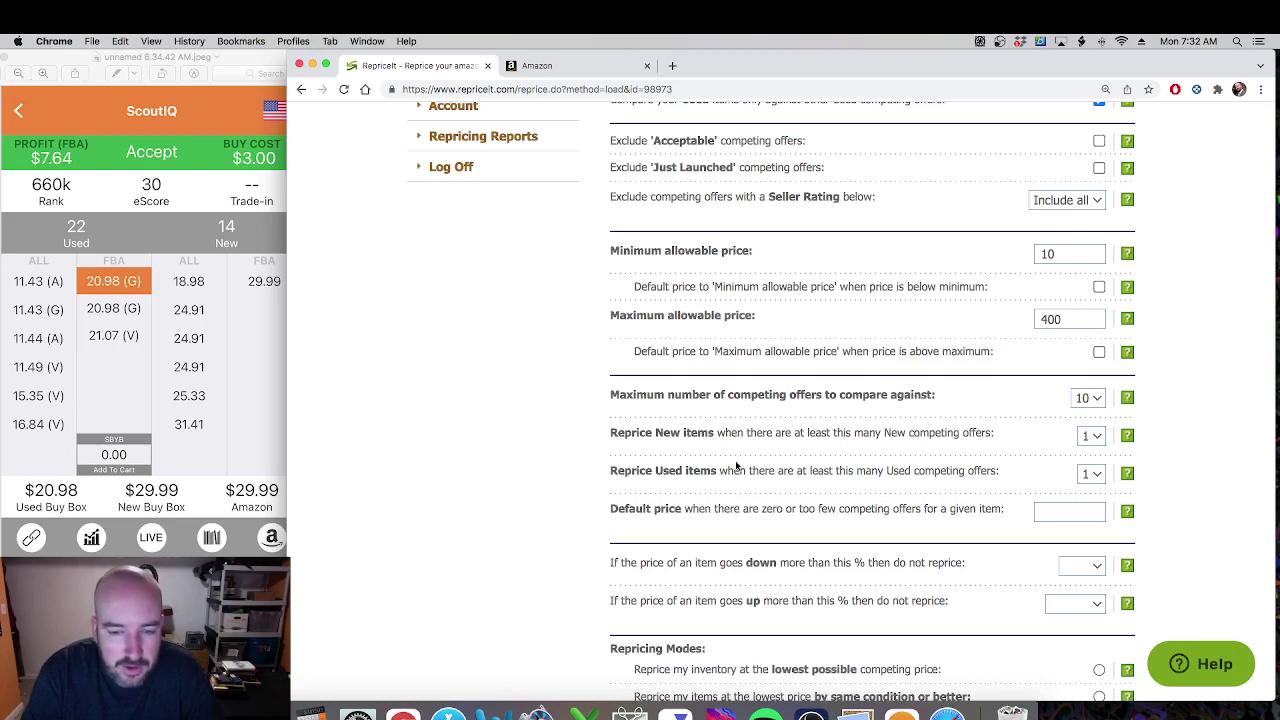
drag(652, 476, 796, 477)
click(796, 477)
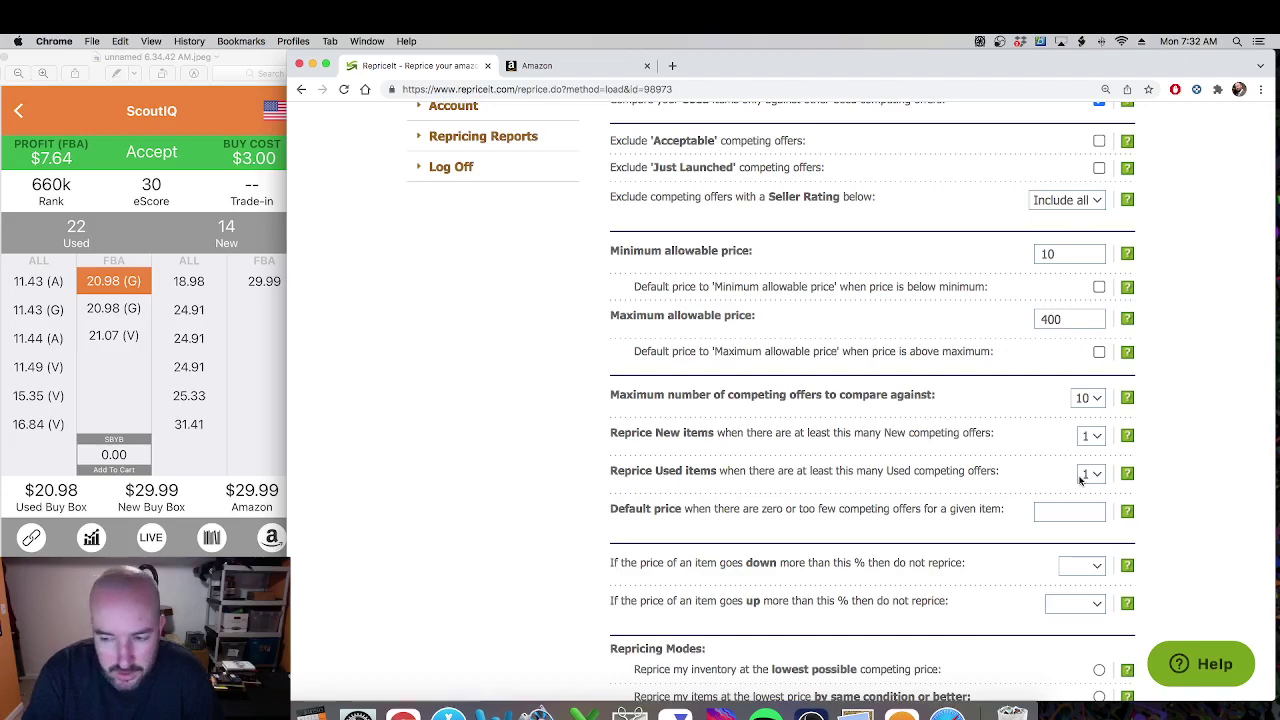
Step: Block repricing when an item's price goes down more than 1% or up more than 1%
scroll(961, 441, down, 3)
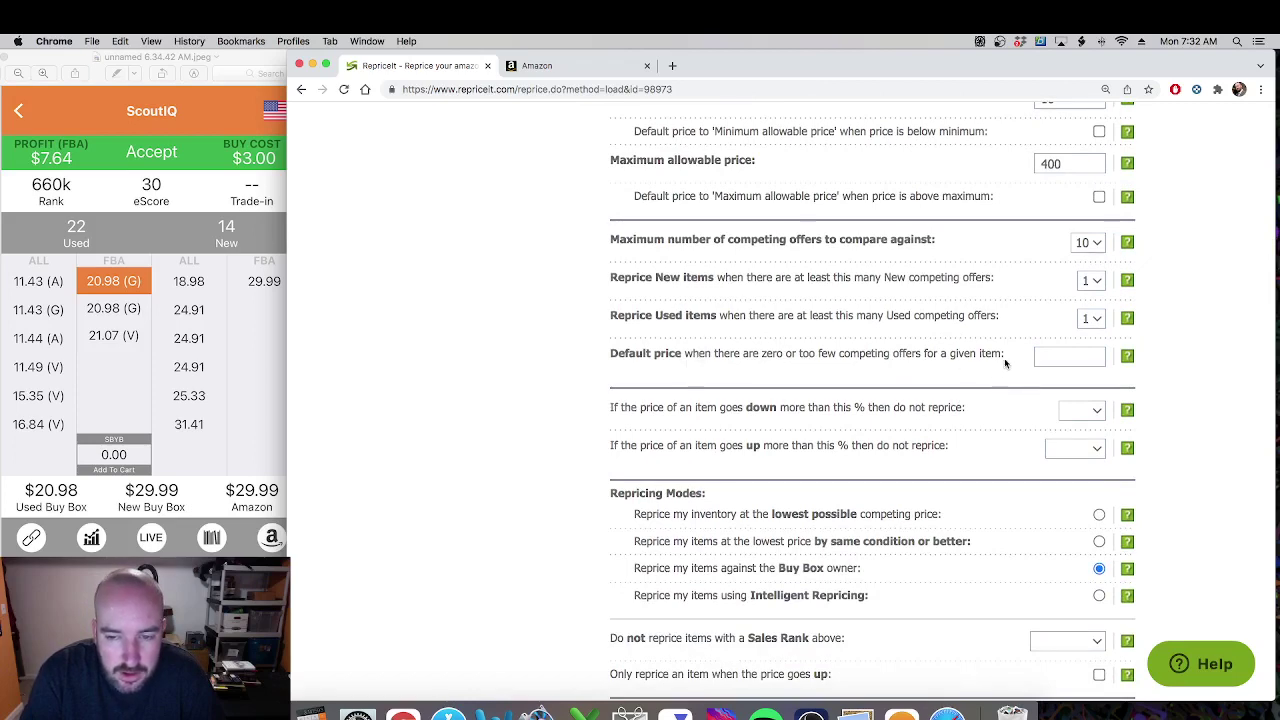
scroll(1008, 362, down, 2)
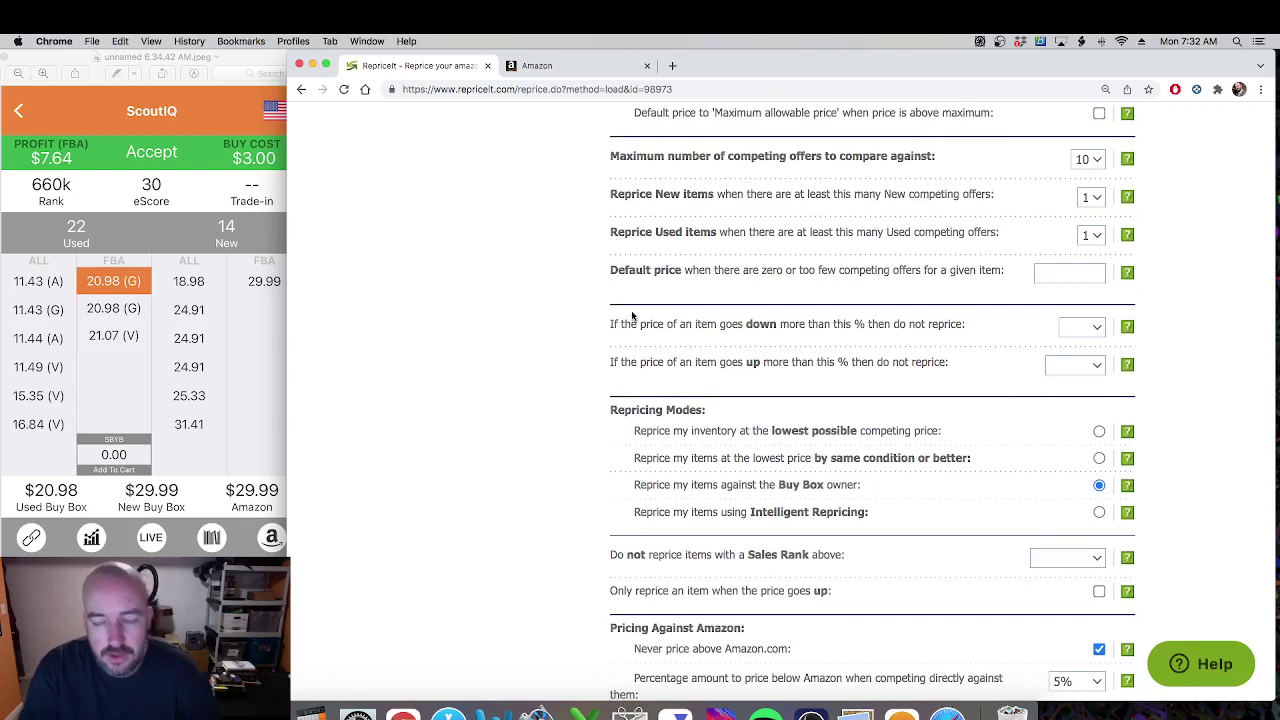
click(1093, 330)
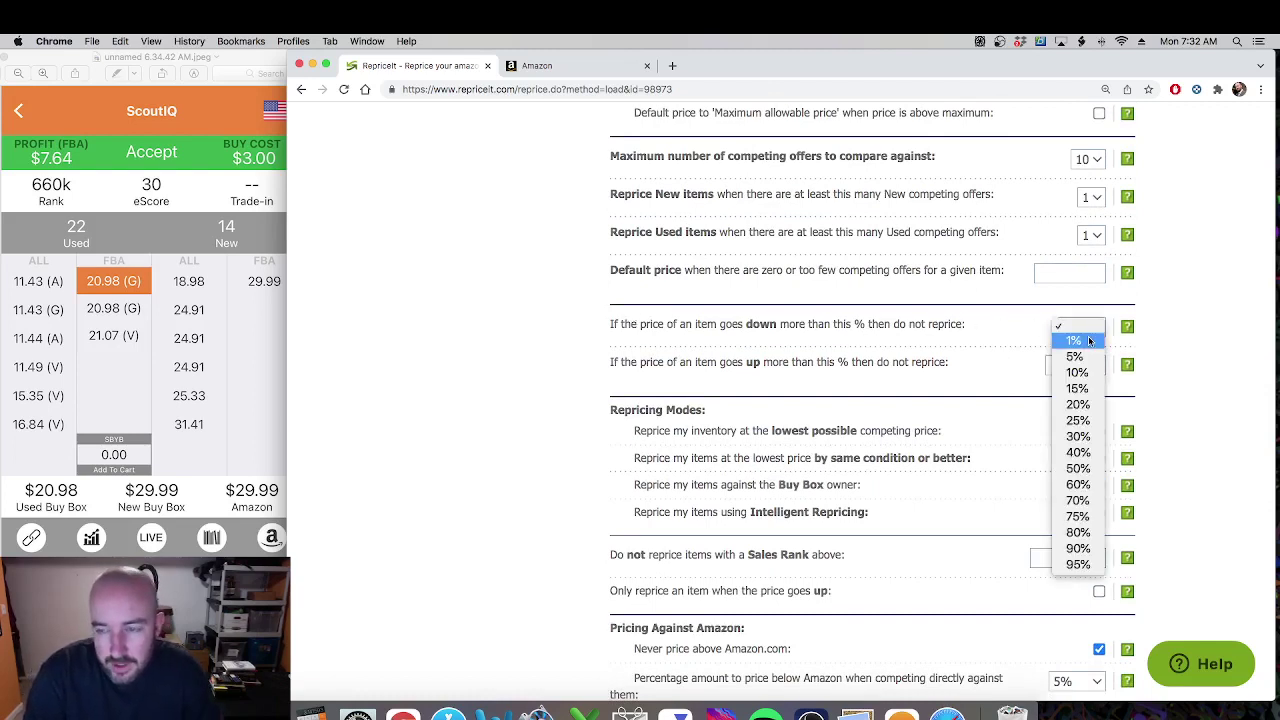
click(1089, 341)
click(1075, 366)
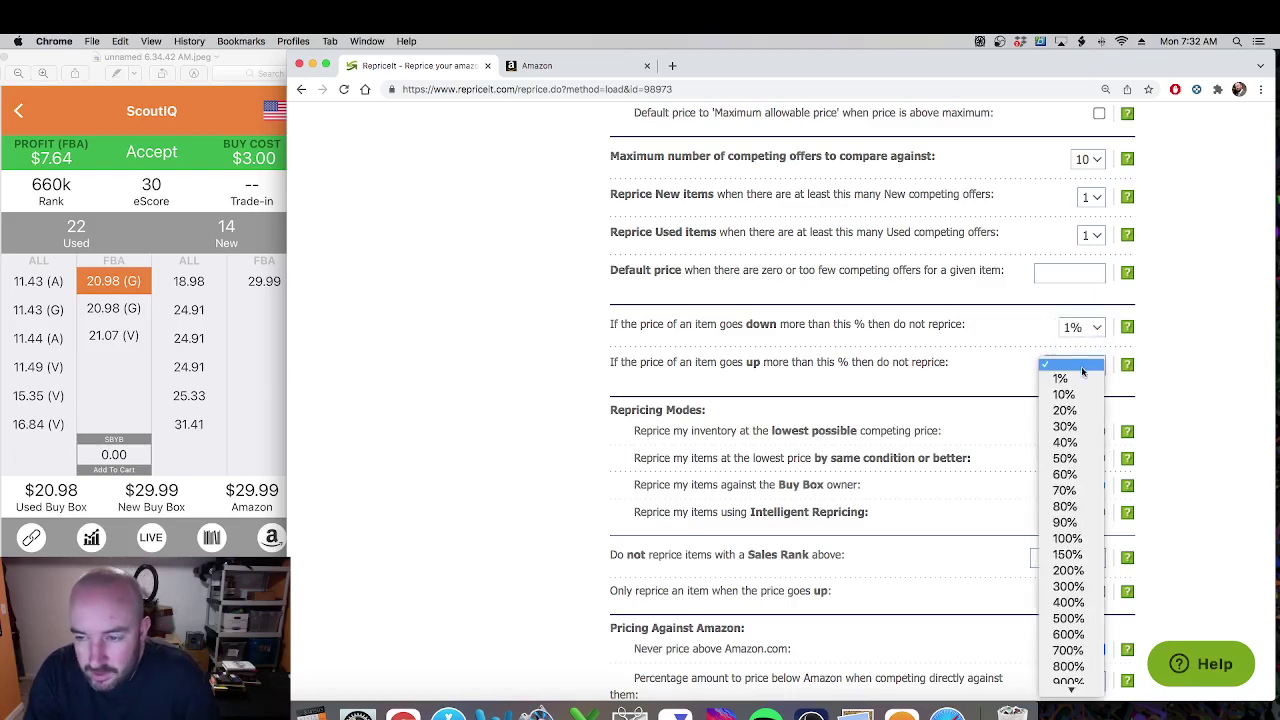
click(1074, 372)
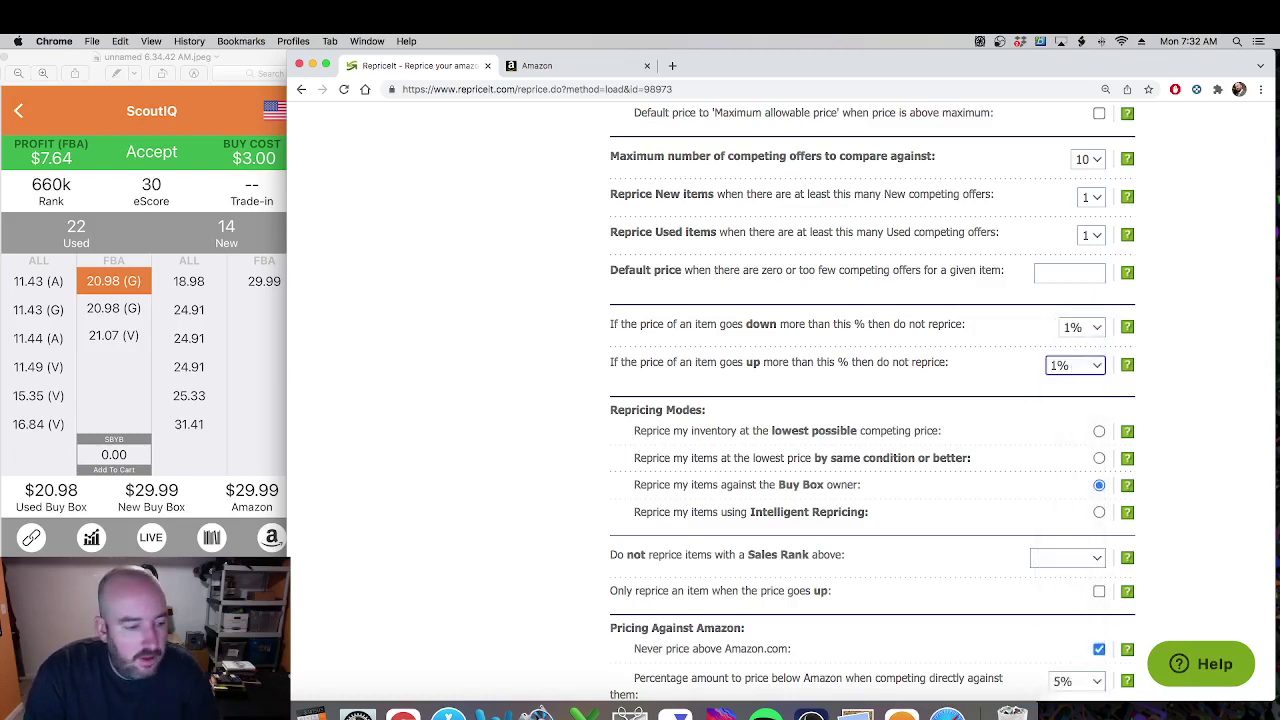
Step: Switch to the Calculator and work out example amounts for the 1% price-change limit
text(2)
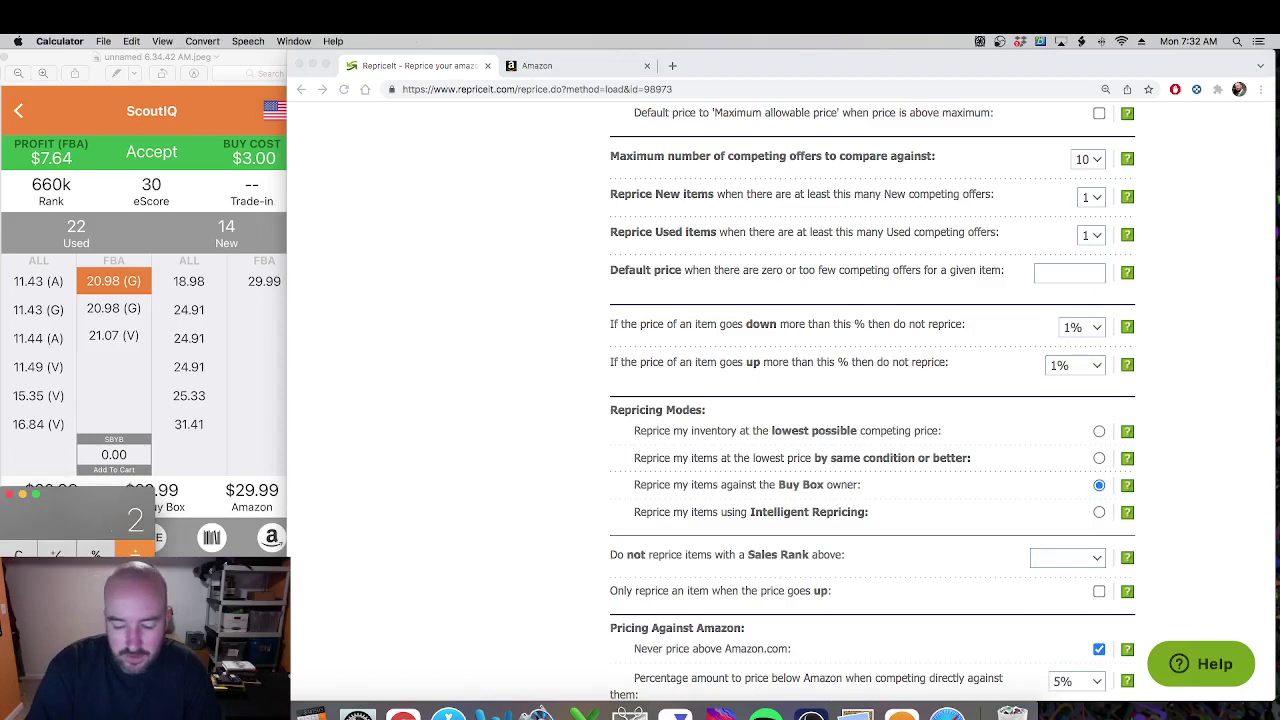
text(01)
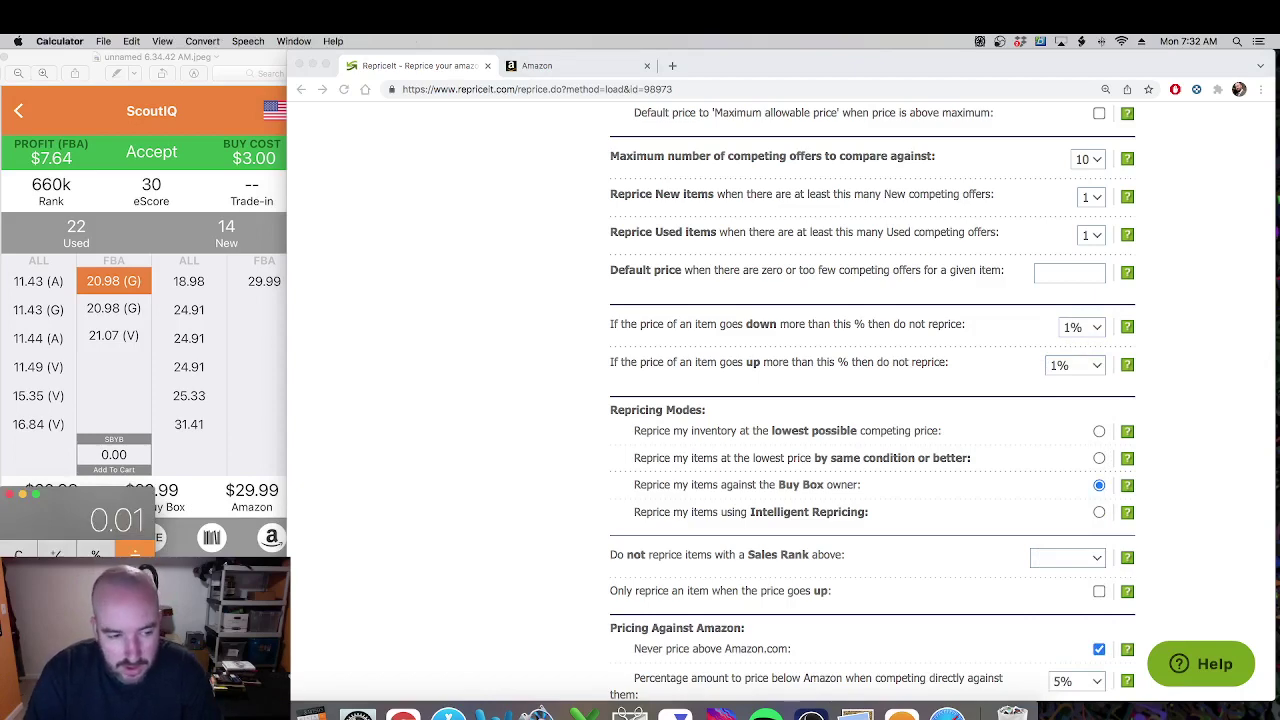
text(.25)
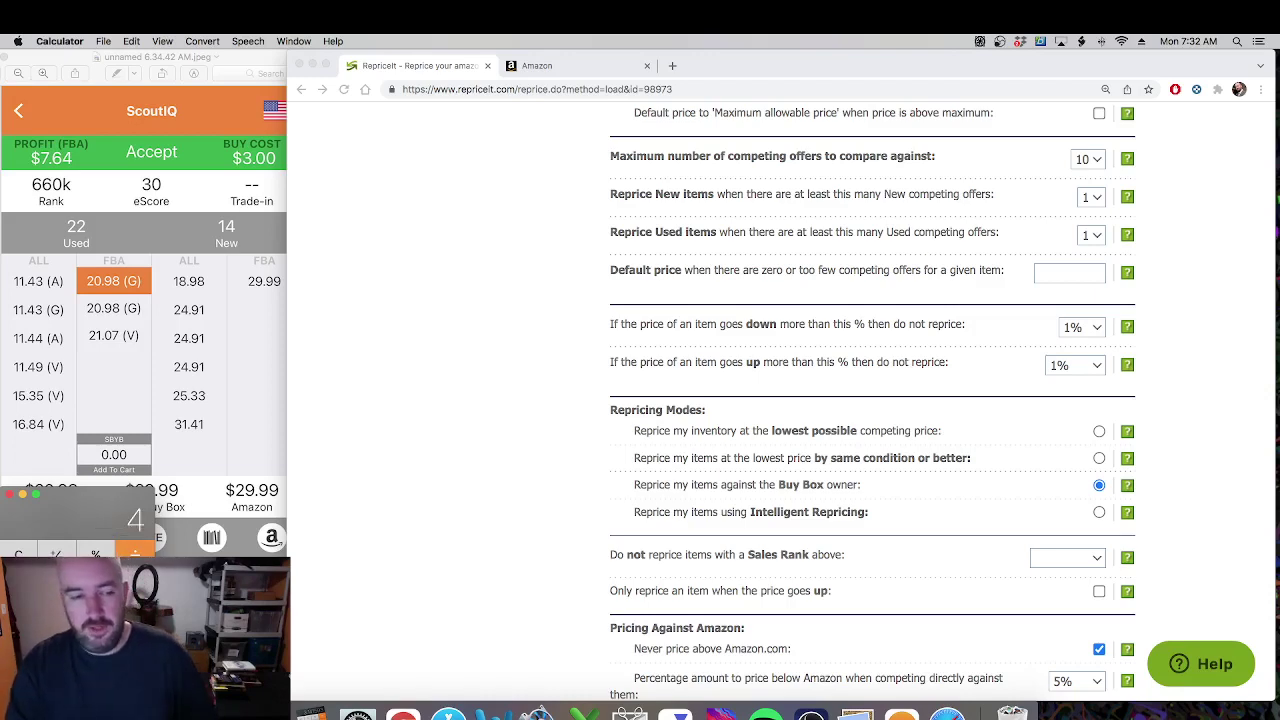
key(Escape)
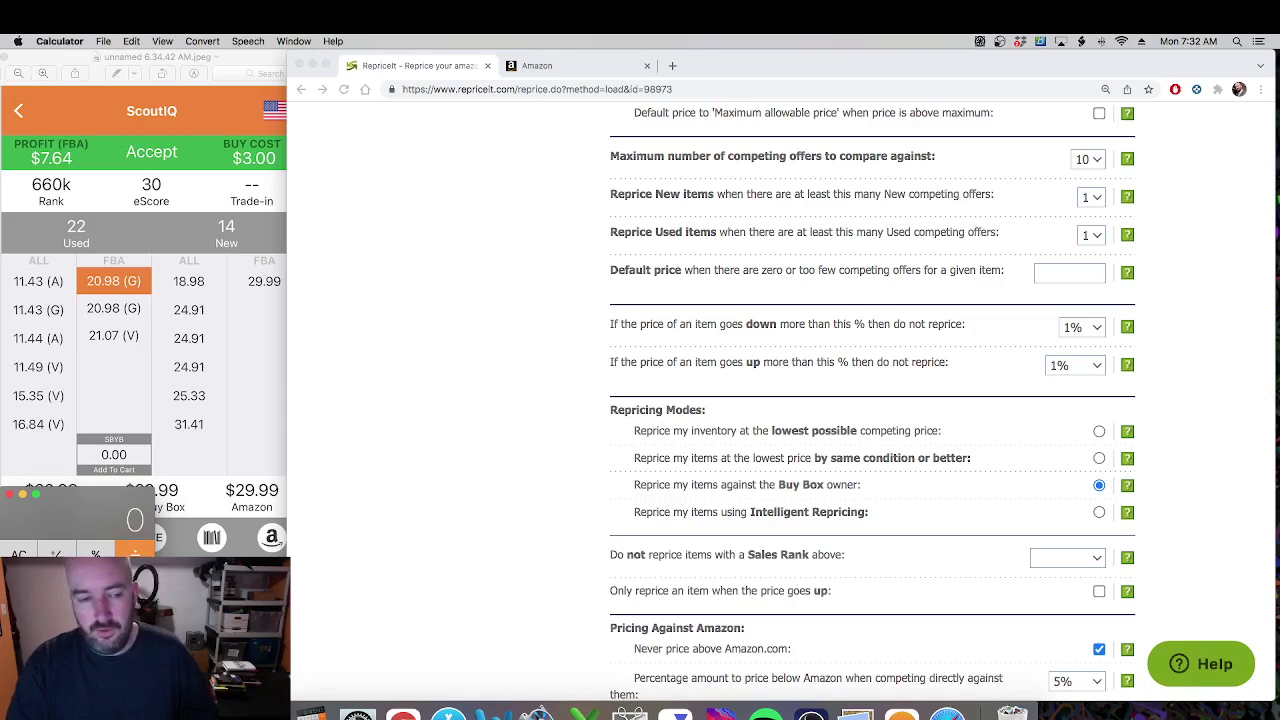
key(2)
key(period)
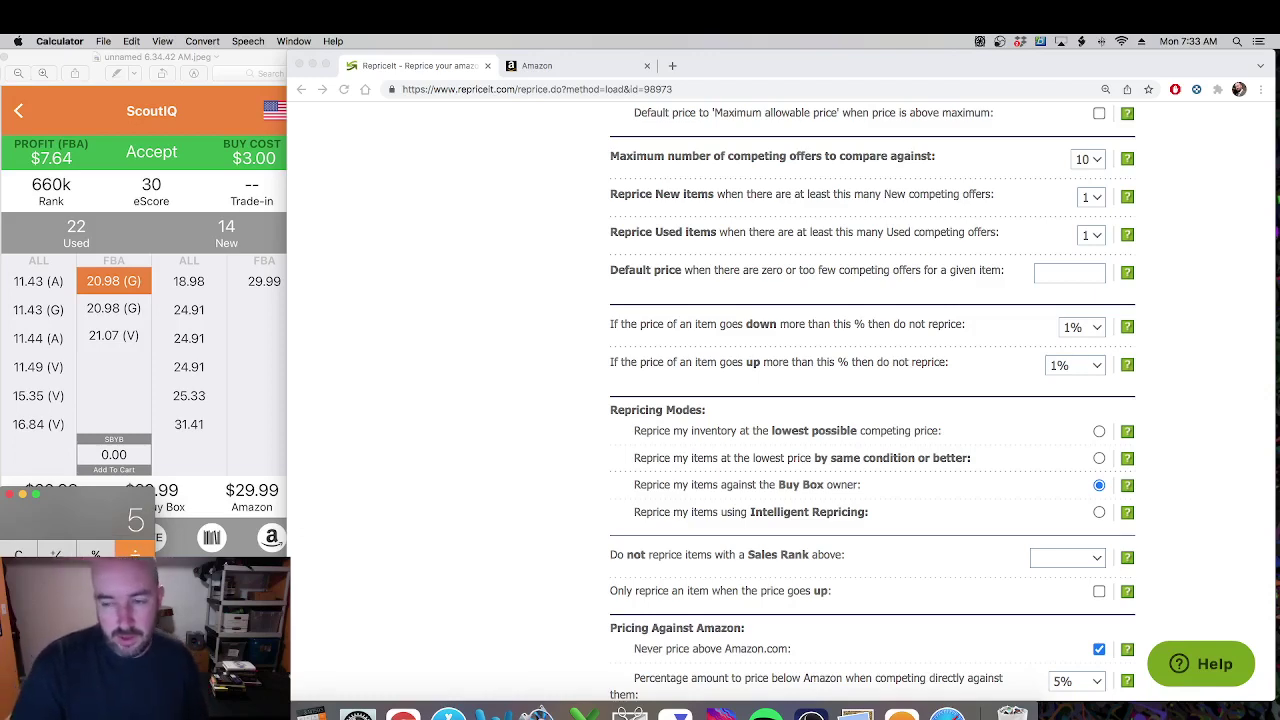
key(Escape)
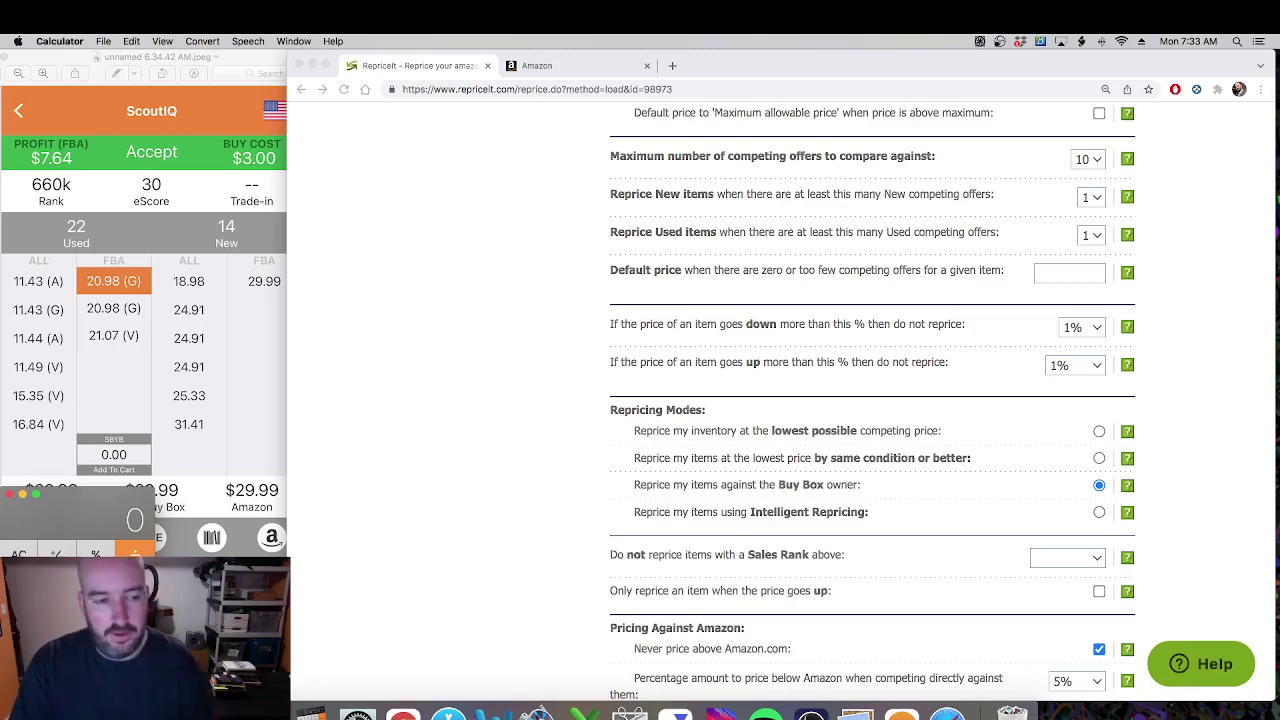
Step: Return to the template settings in Chrome and check the percentage options for the price-decrease limit, keeping 1%
click(1093, 358)
click(1089, 333)
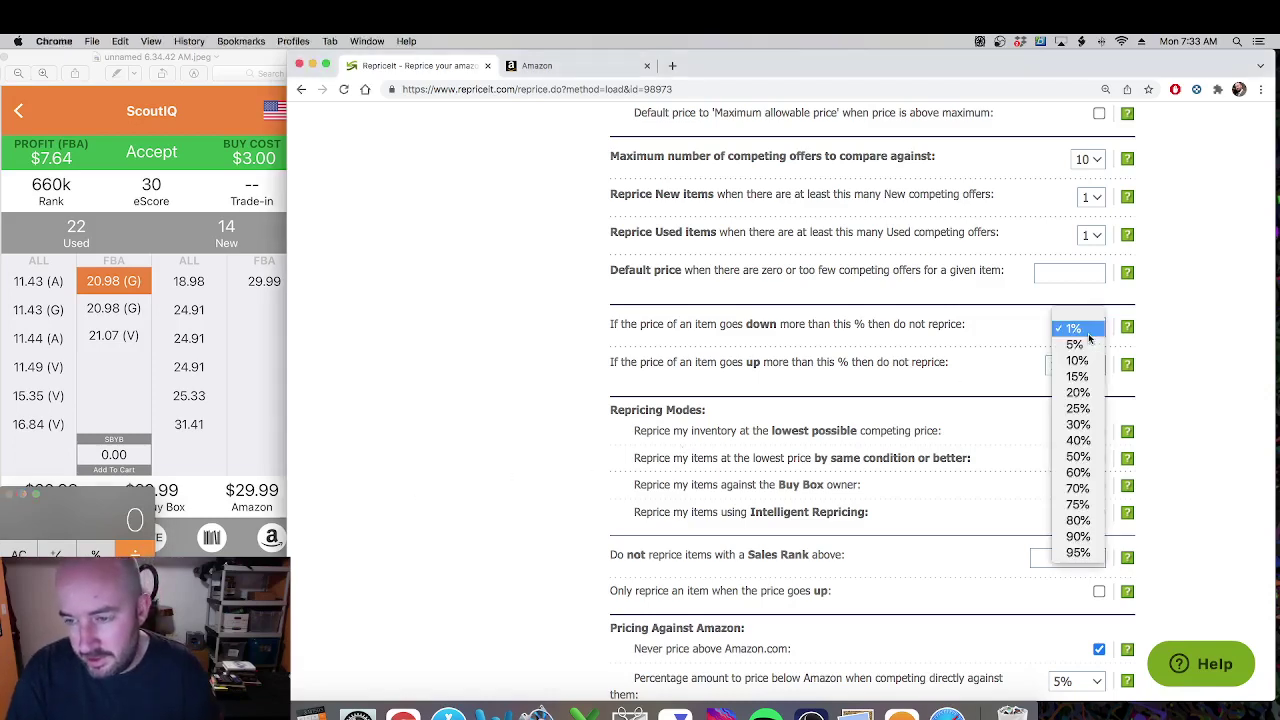
click(1056, 330)
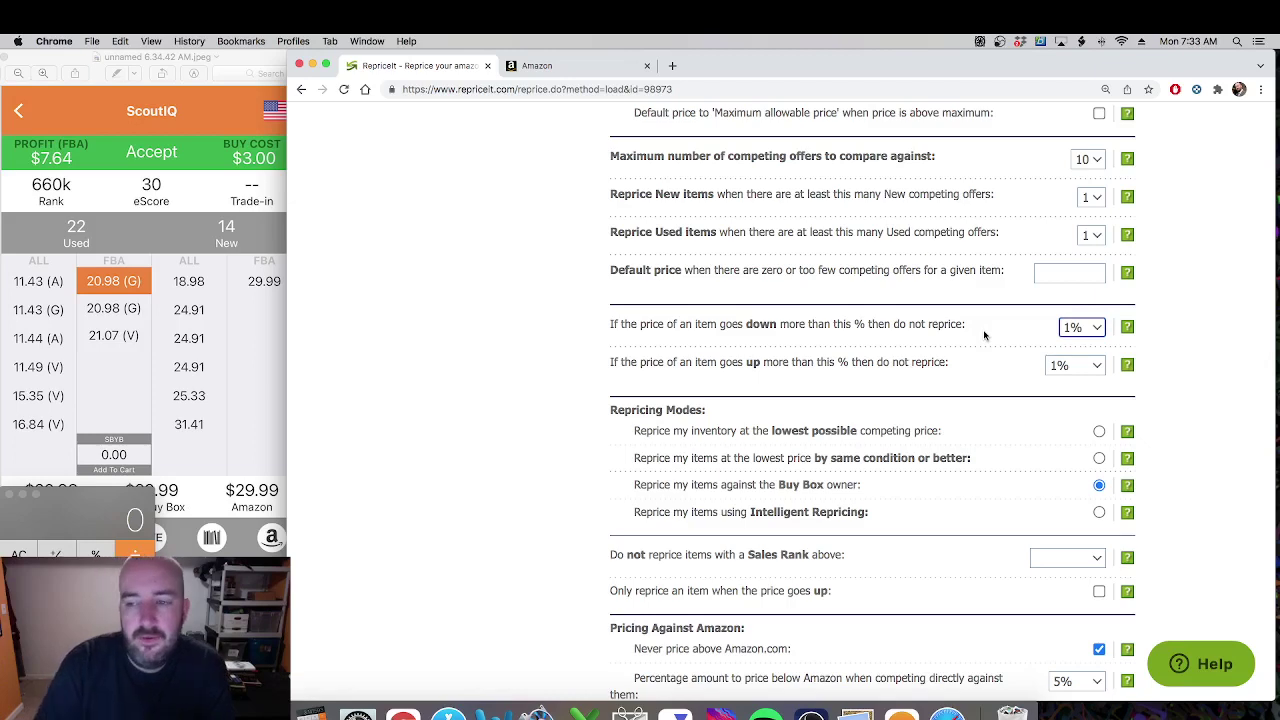
Step: Examine the lowest used FBA offers in the ScoutIQ image against the template's 1% price-change limits
scroll(1076, 332, up, 1)
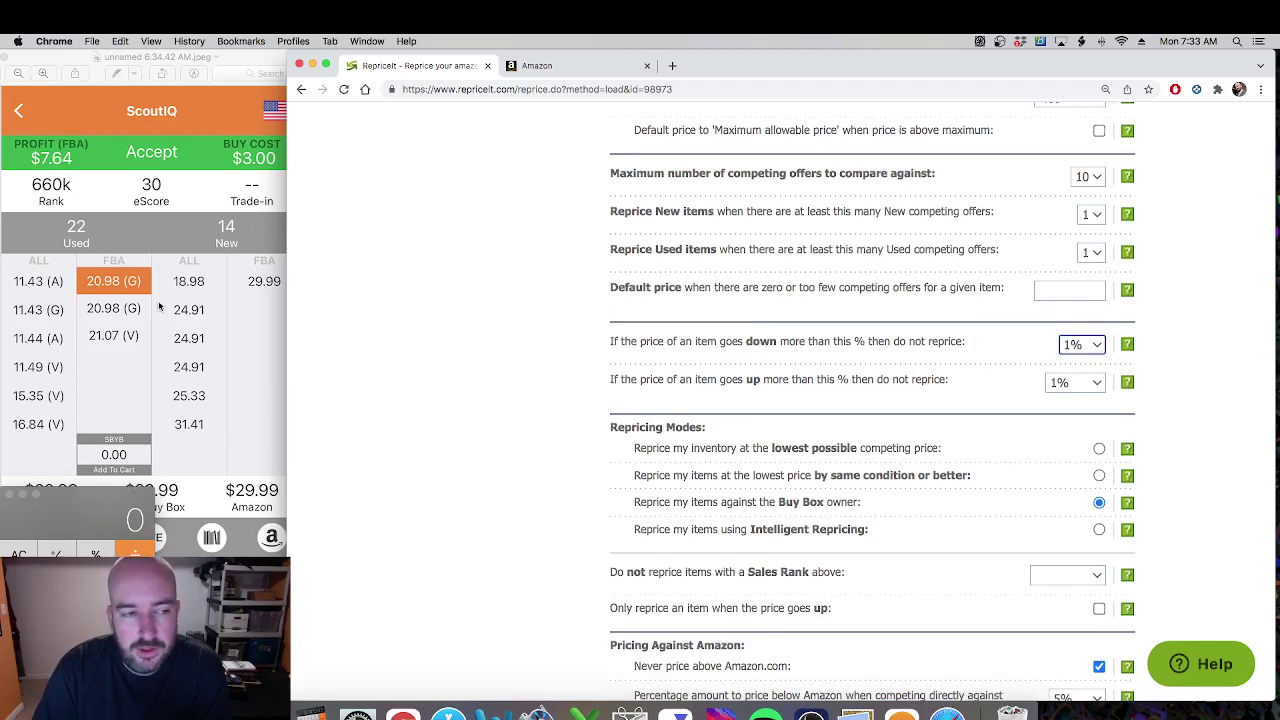
click(125, 273)
drag(78, 302, 131, 318)
drag(80, 267, 131, 287)
drag(94, 242, 133, 262)
click(135, 262)
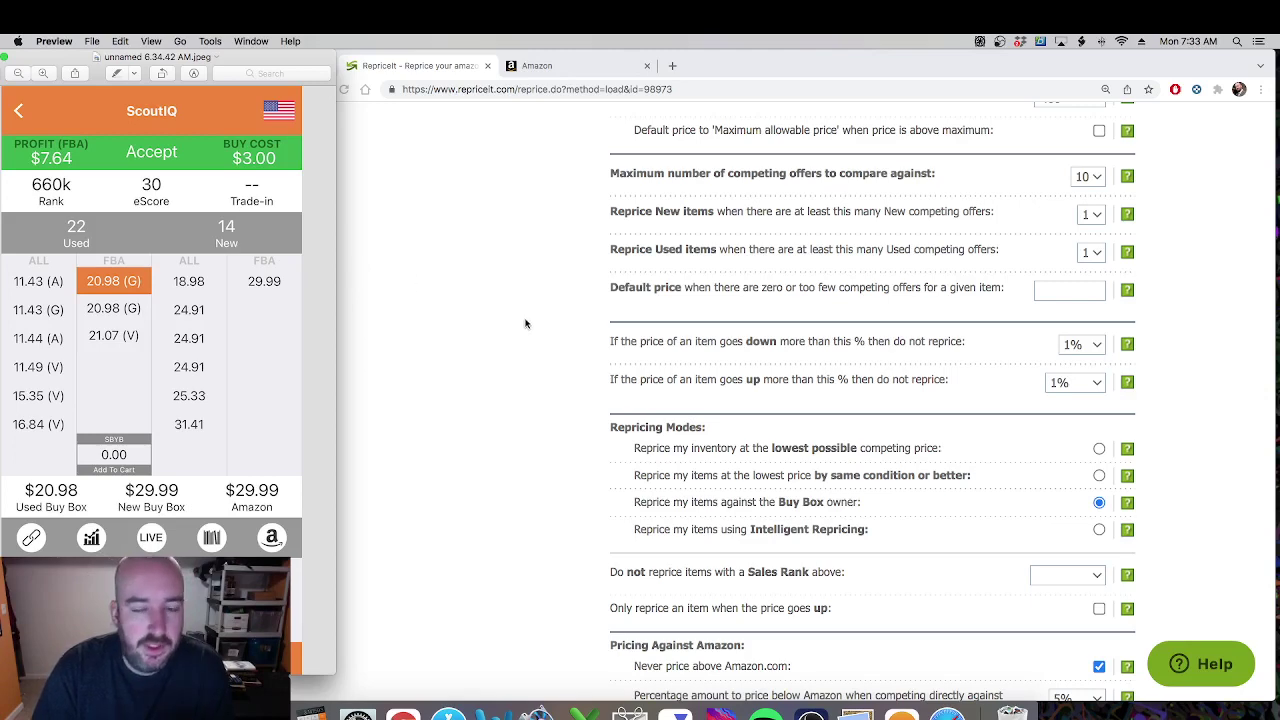
click(604, 316)
drag(1010, 700, 1082, 421)
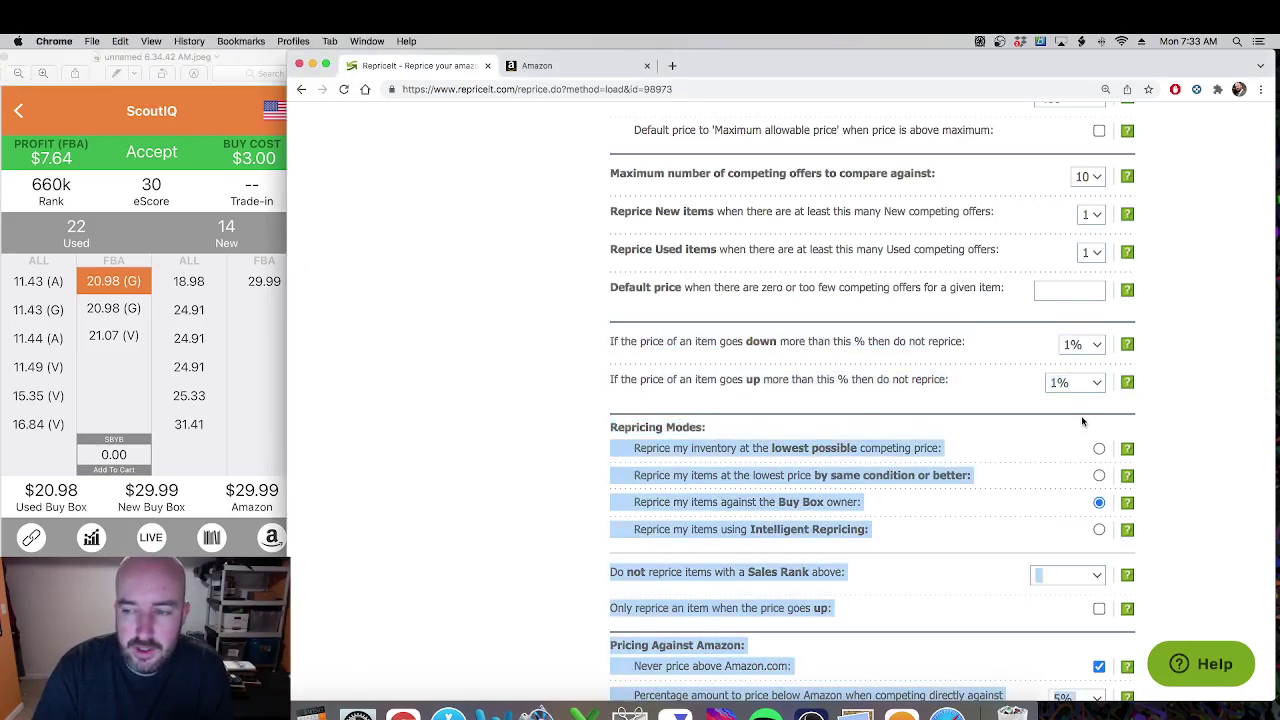
Step: Look through the price-decrease limit's percentage options once more and leave the limit at 1%
click(1082, 421)
click(1084, 350)
click(1005, 352)
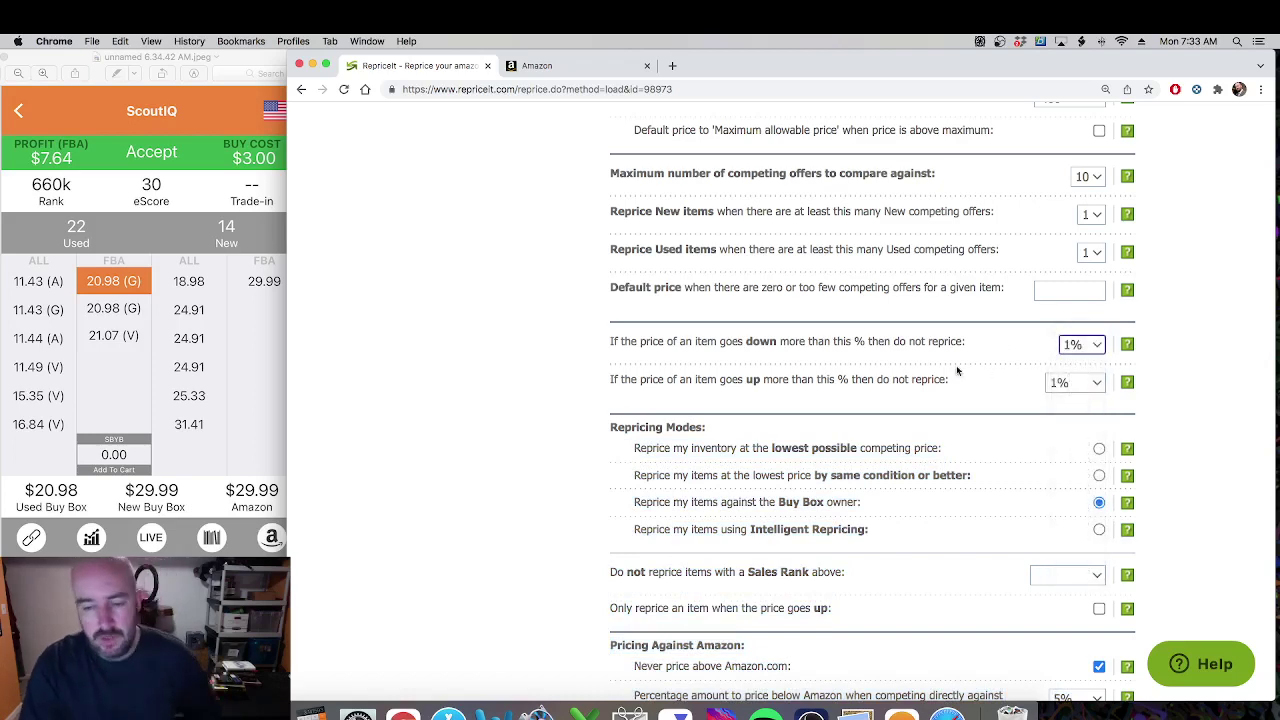
click(960, 371)
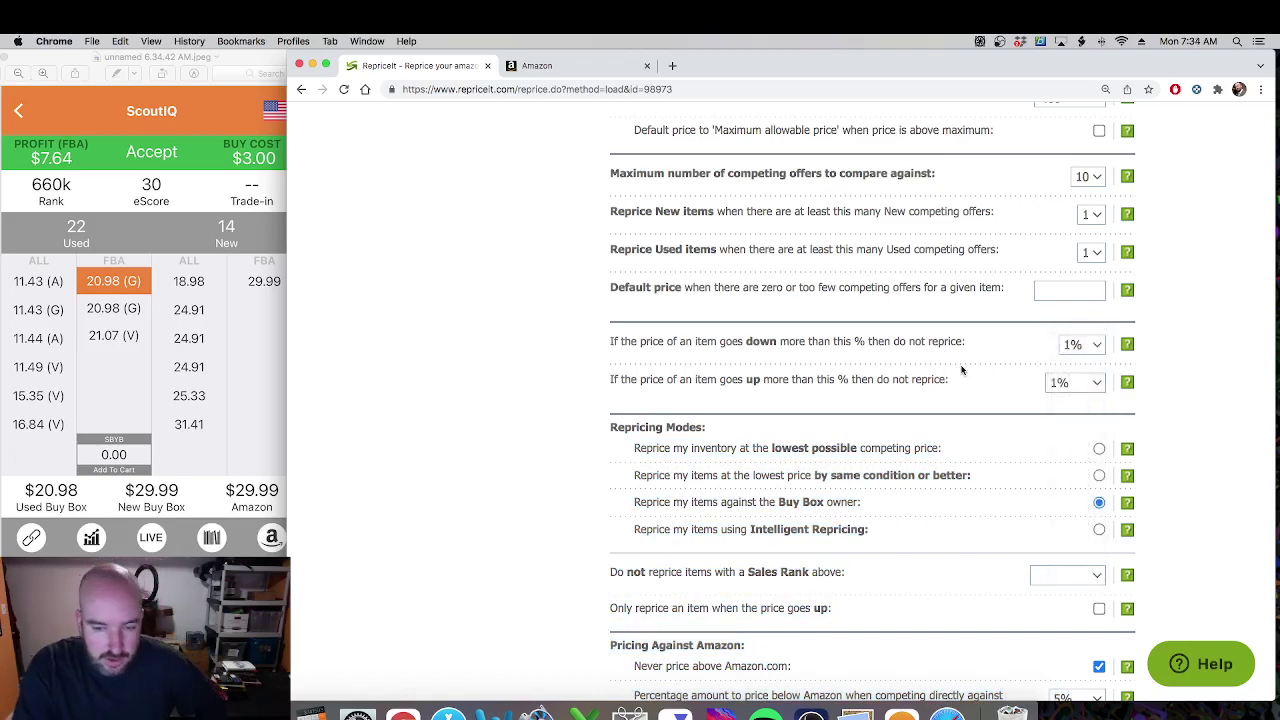
Step: Review the Sales Rank cutoff and the option to reprice only when the price goes up, leaving both unset
scroll(961, 368, down, 2)
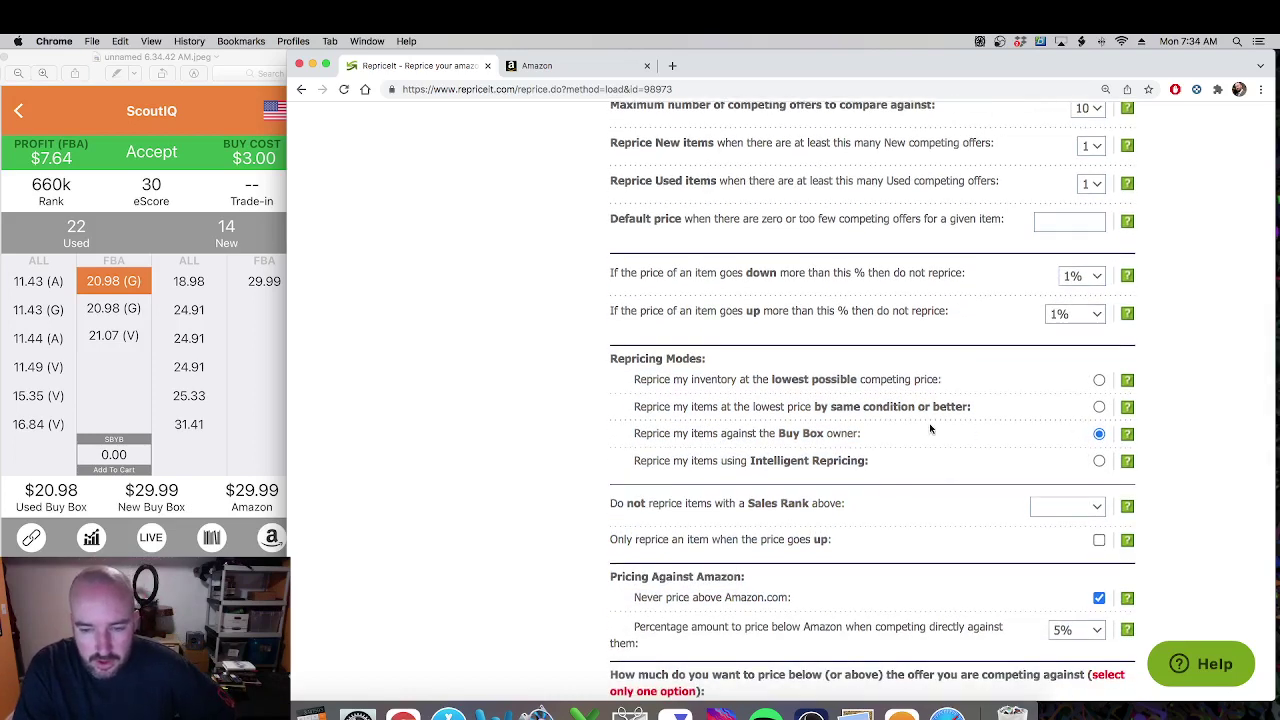
scroll(930, 428, down, 1)
scroll(845, 420, down, 1)
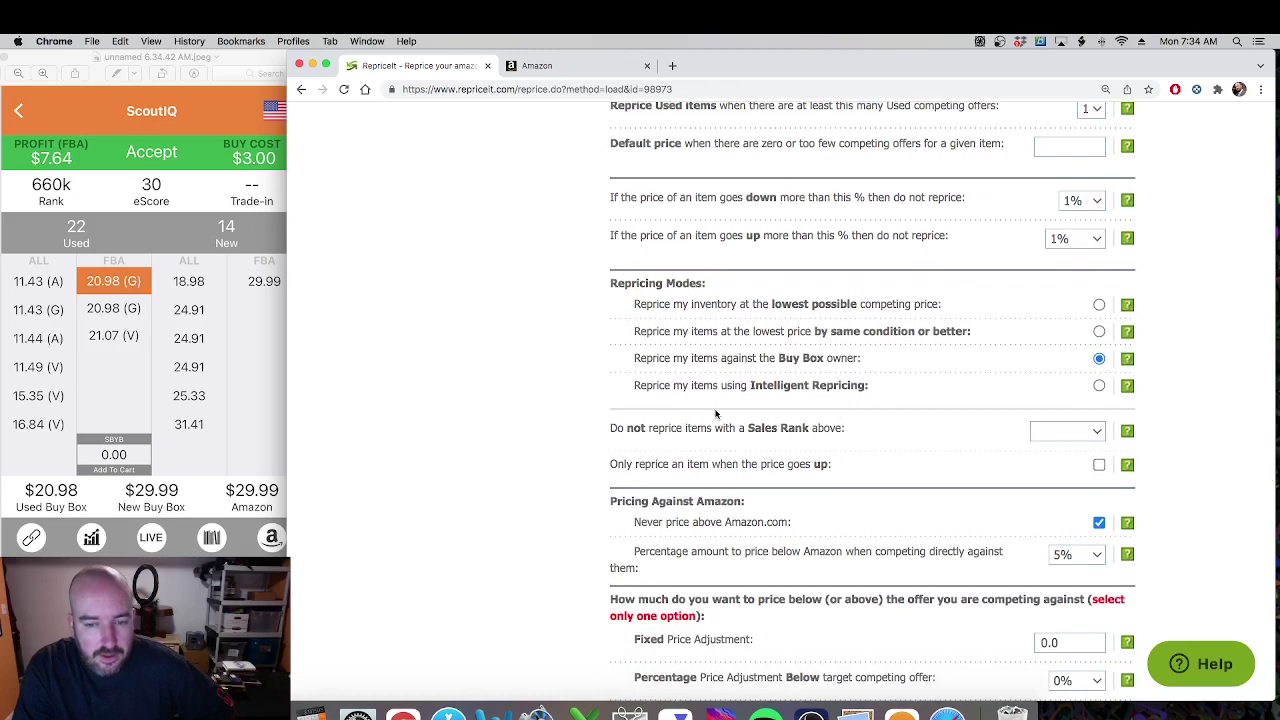
click(1078, 437)
click(972, 431)
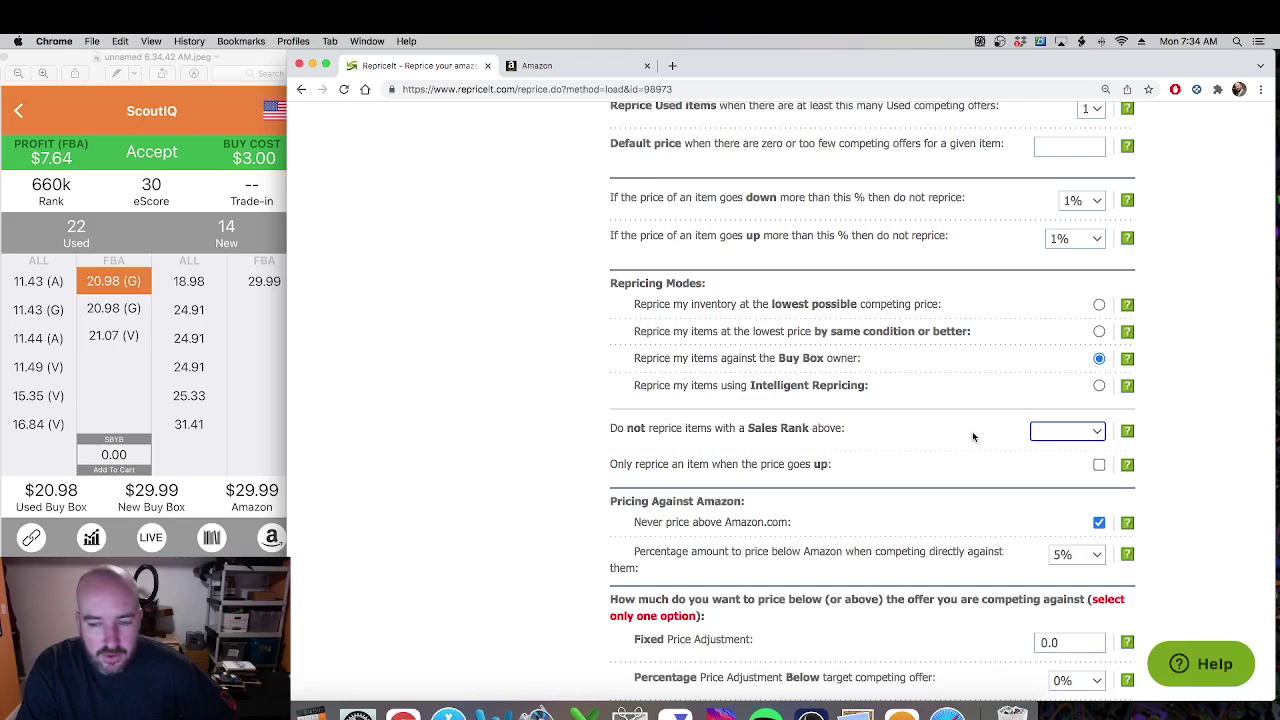
scroll(972, 436, down, 1)
drag(617, 432, 707, 448)
click(767, 449)
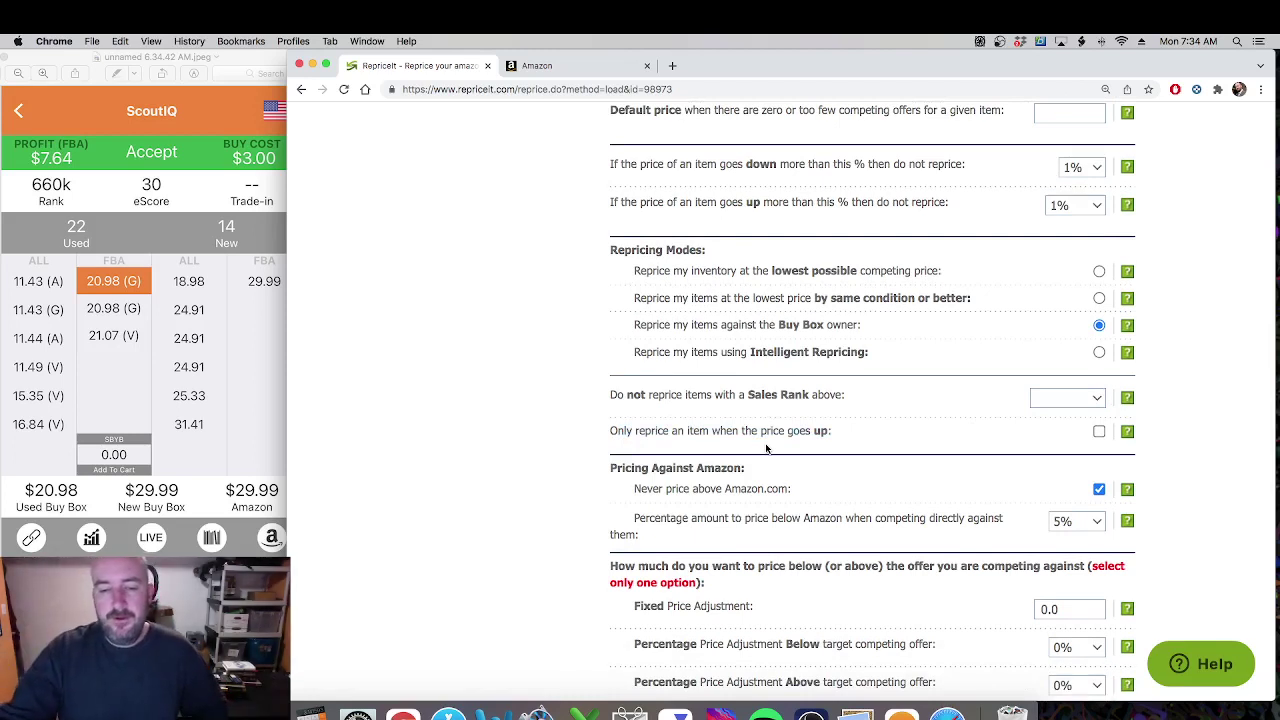
Step: Read the Pricing Against Amazon settings for never pricing above Amazon.com and the percentage to price below Amazon
scroll(923, 486, up, 1)
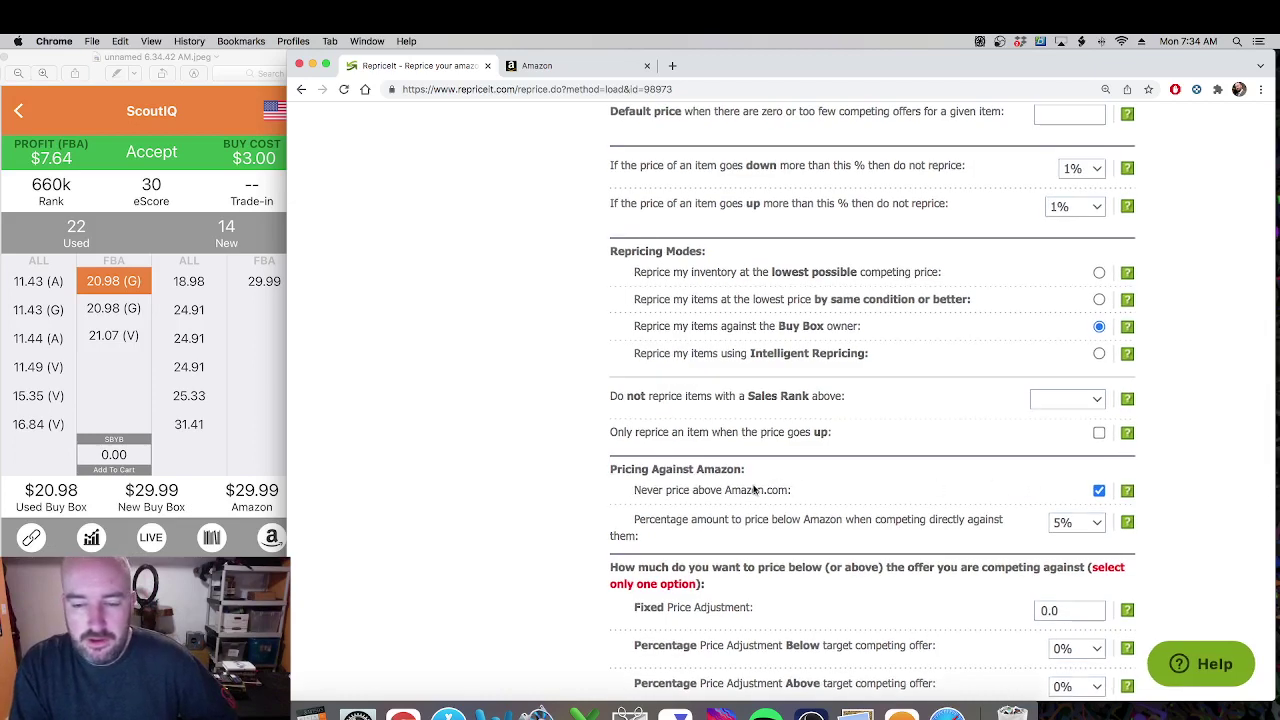
drag(634, 491, 760, 518)
click(763, 517)
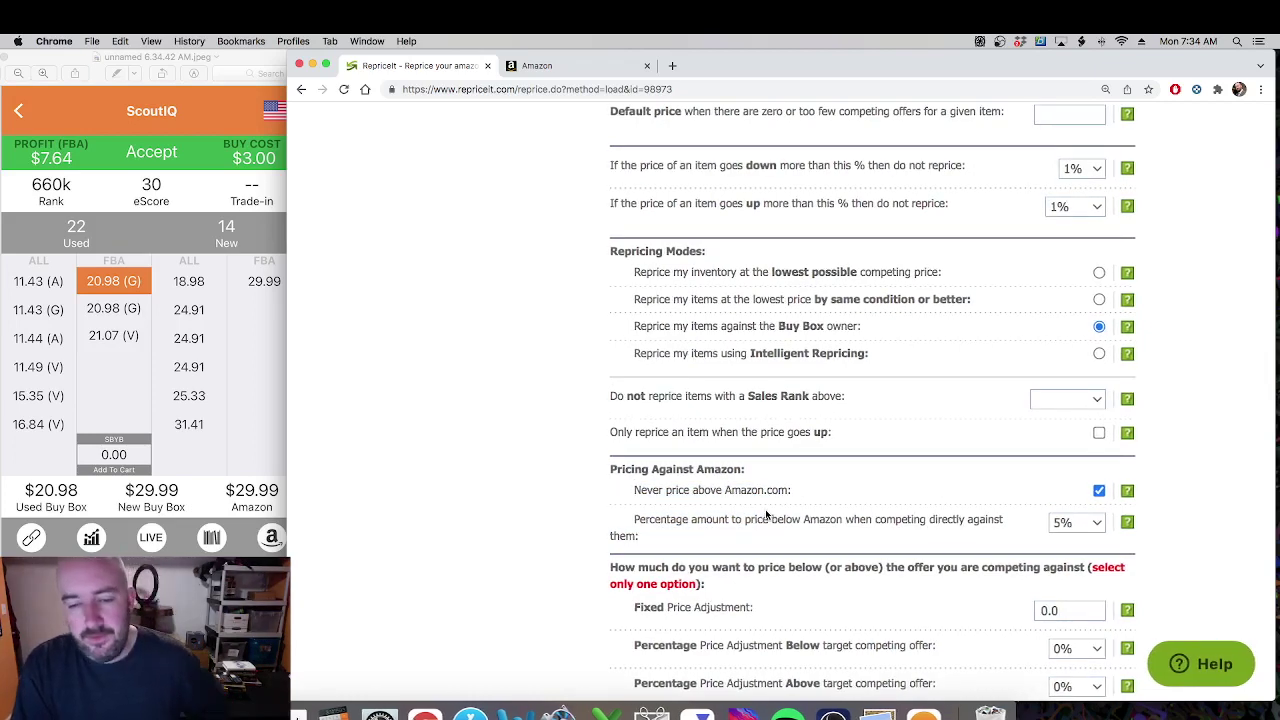
scroll(766, 516, down, 1)
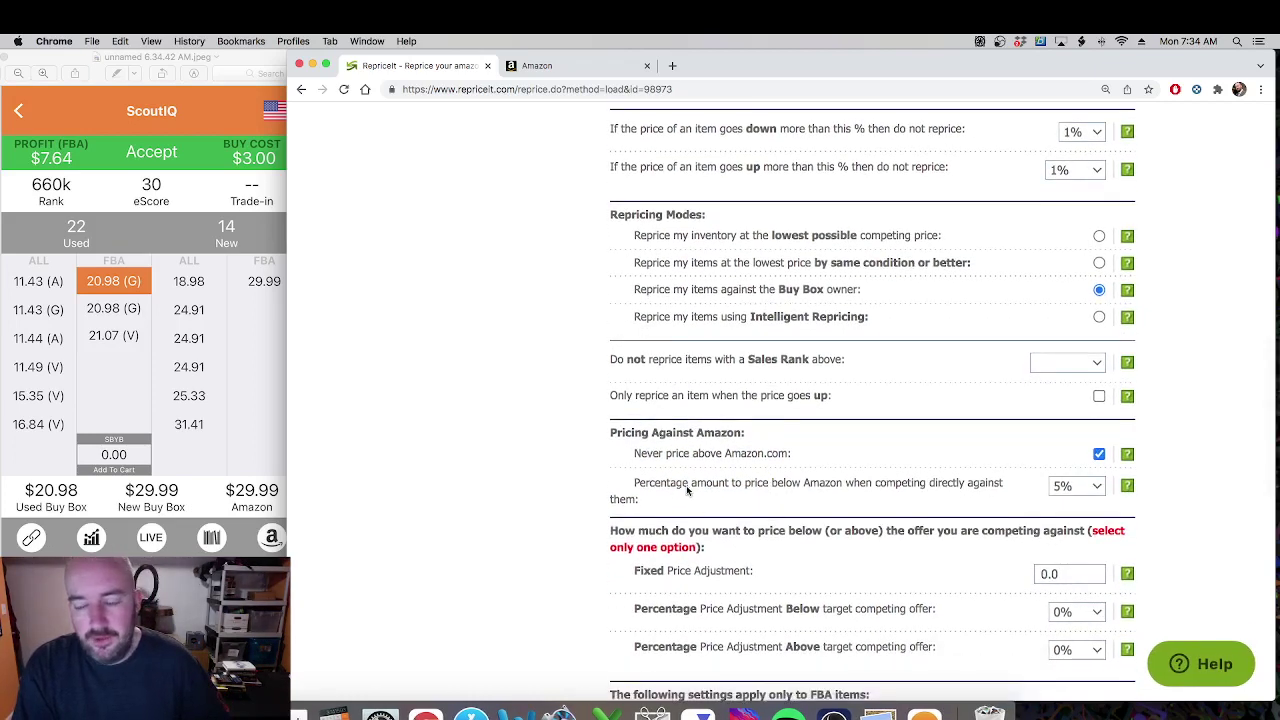
Step: Check the two lowest used FBA offers in the ScoutIQ image and set the template's Fixed Price Adjustment to 0.01
scroll(776, 483, down, 2)
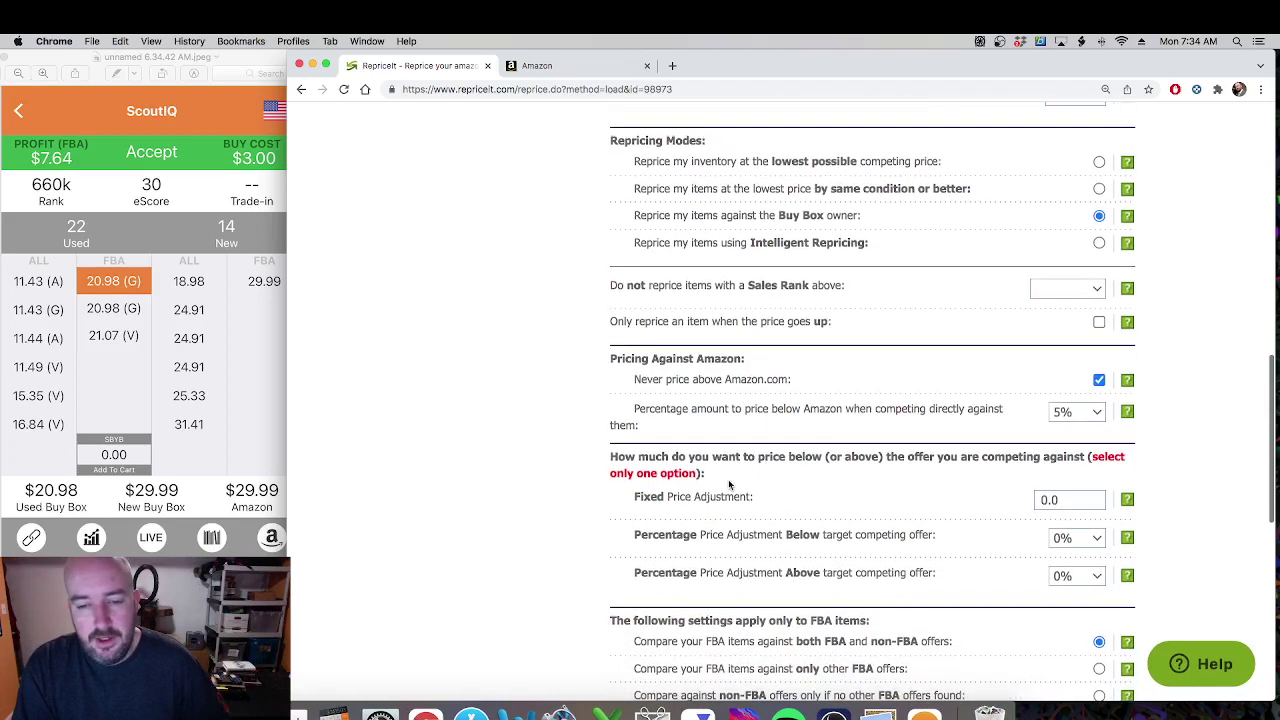
drag(620, 456, 902, 458)
click(903, 493)
drag(606, 493, 770, 507)
click(903, 519)
click(1055, 500)
click(142, 305)
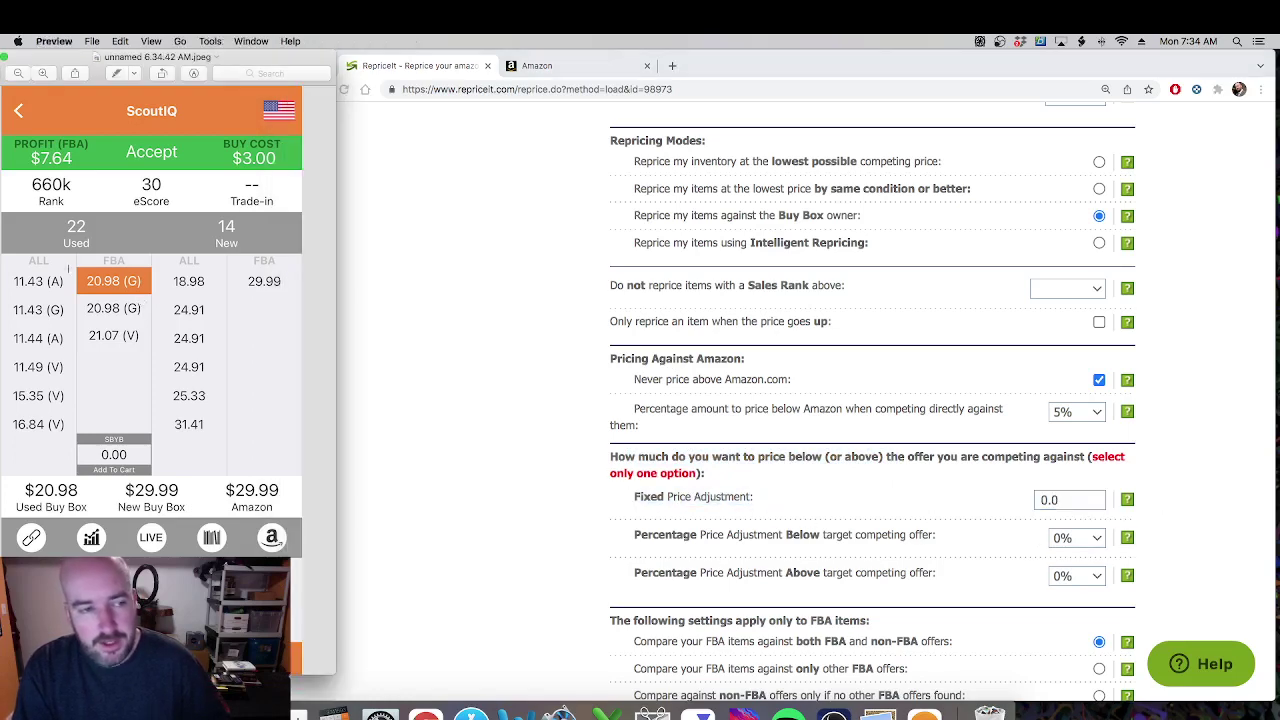
drag(73, 266, 155, 318)
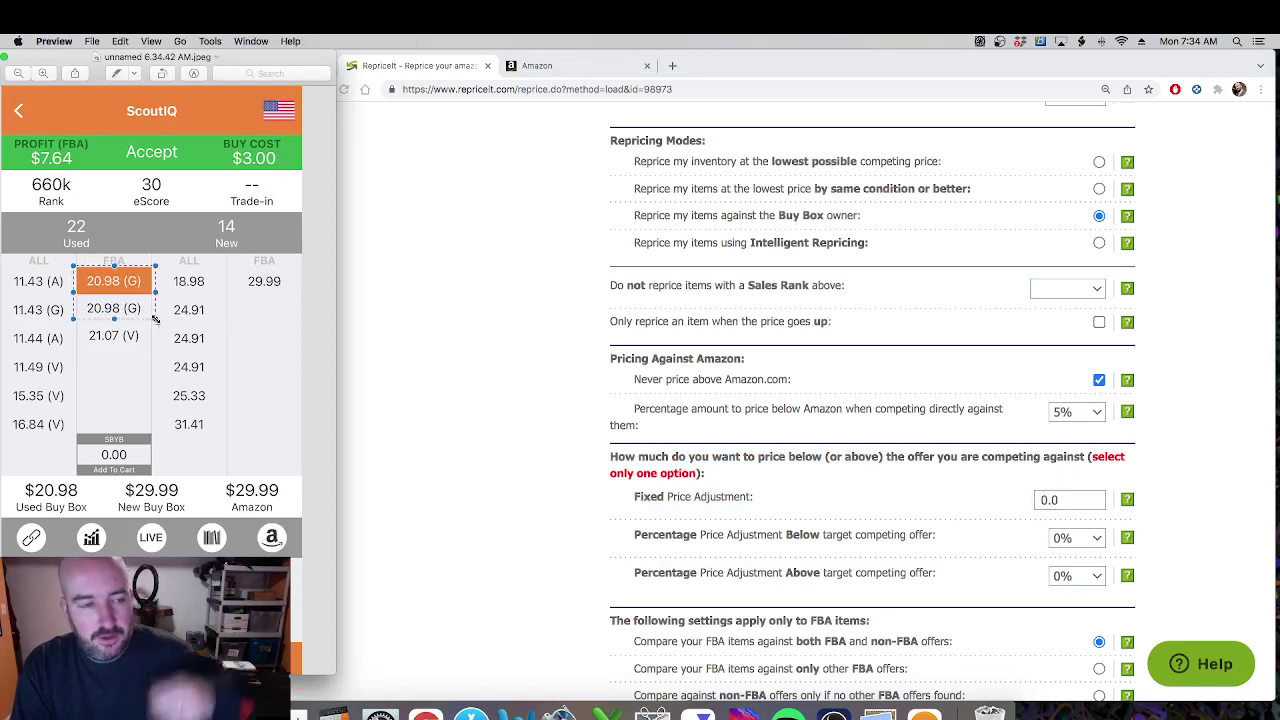
click(1075, 505)
text(1)
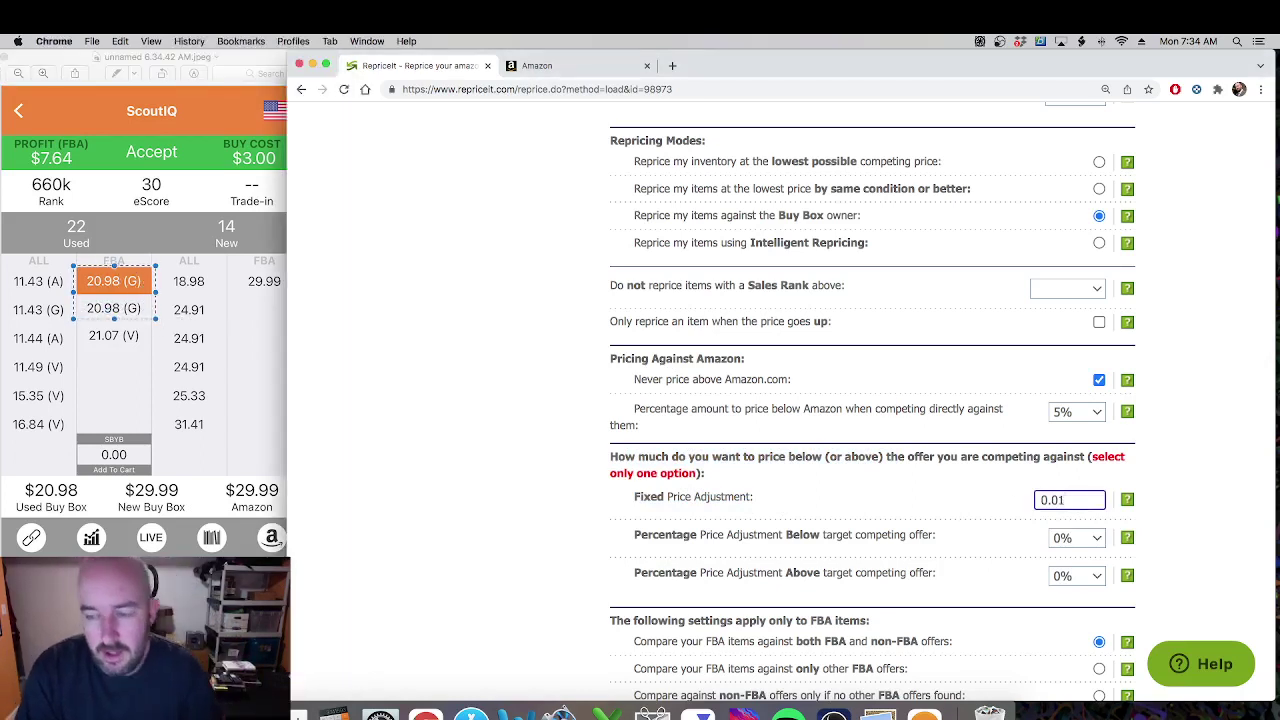
Step: Compare the used FBA column in the ScoutIQ image with the template's Fixed Price Adjustment, keeping 0.01
click(80, 266)
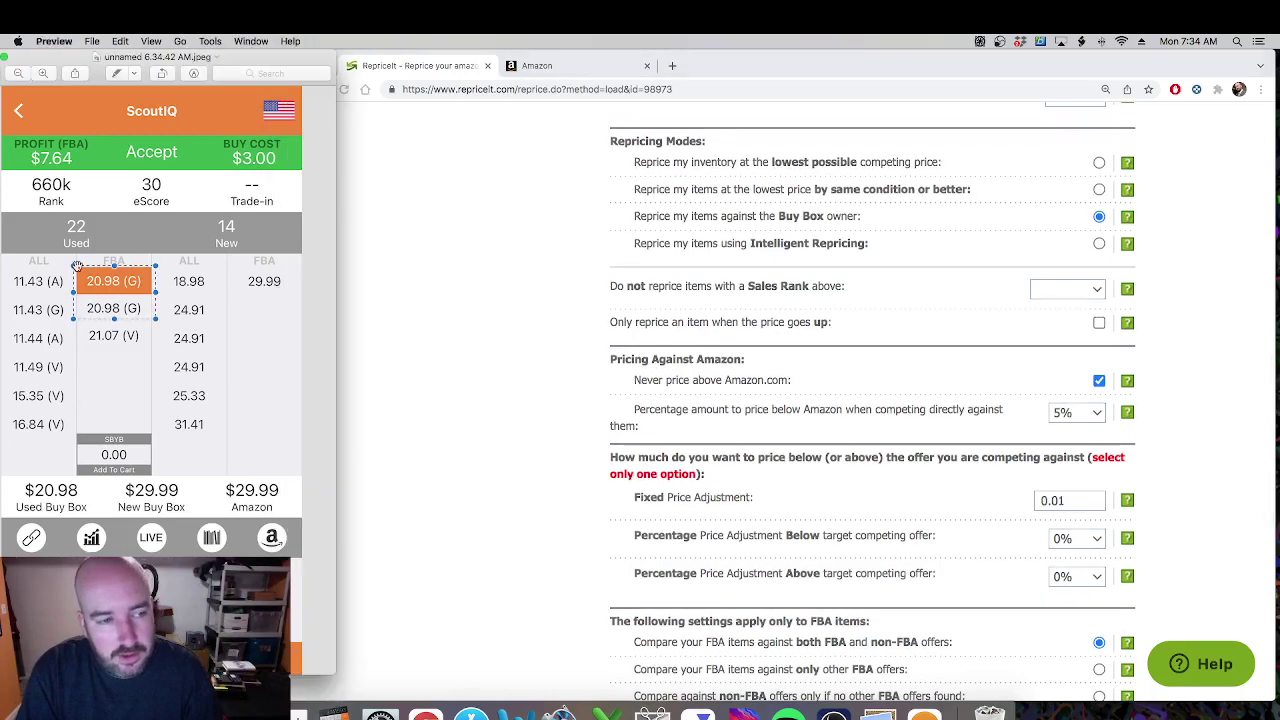
click(77, 243)
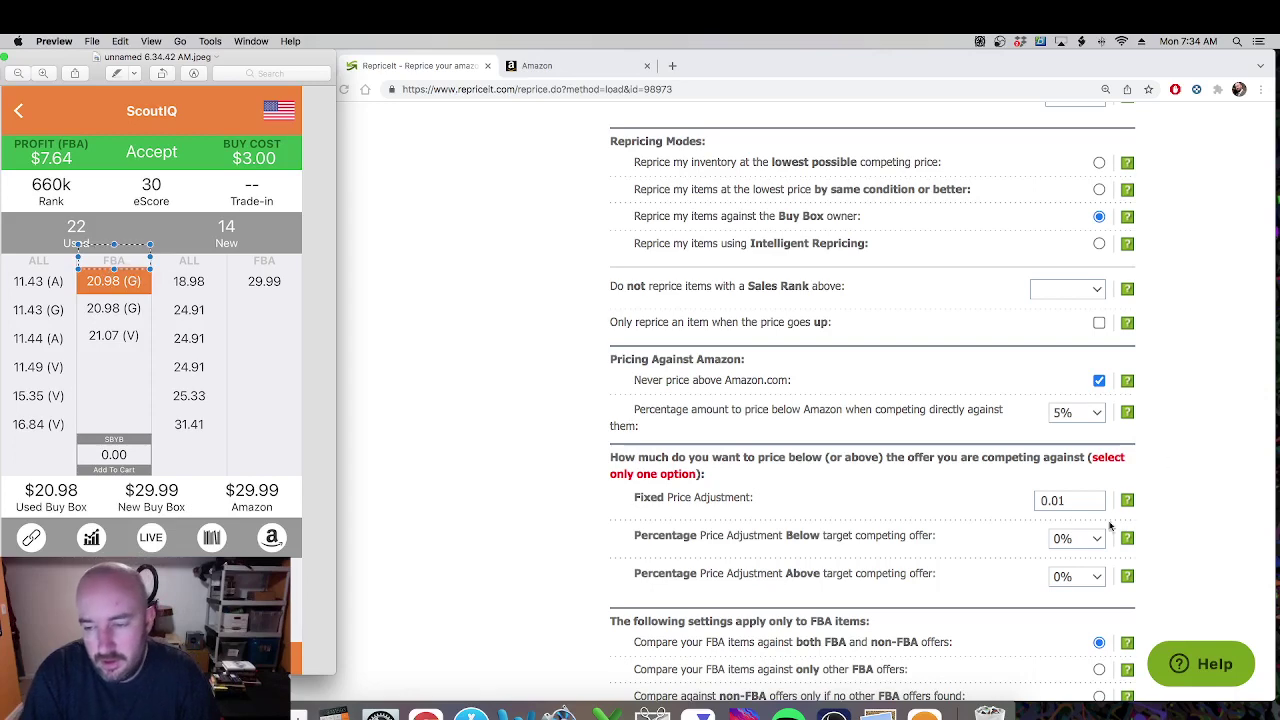
click(1074, 500)
click(1074, 500)
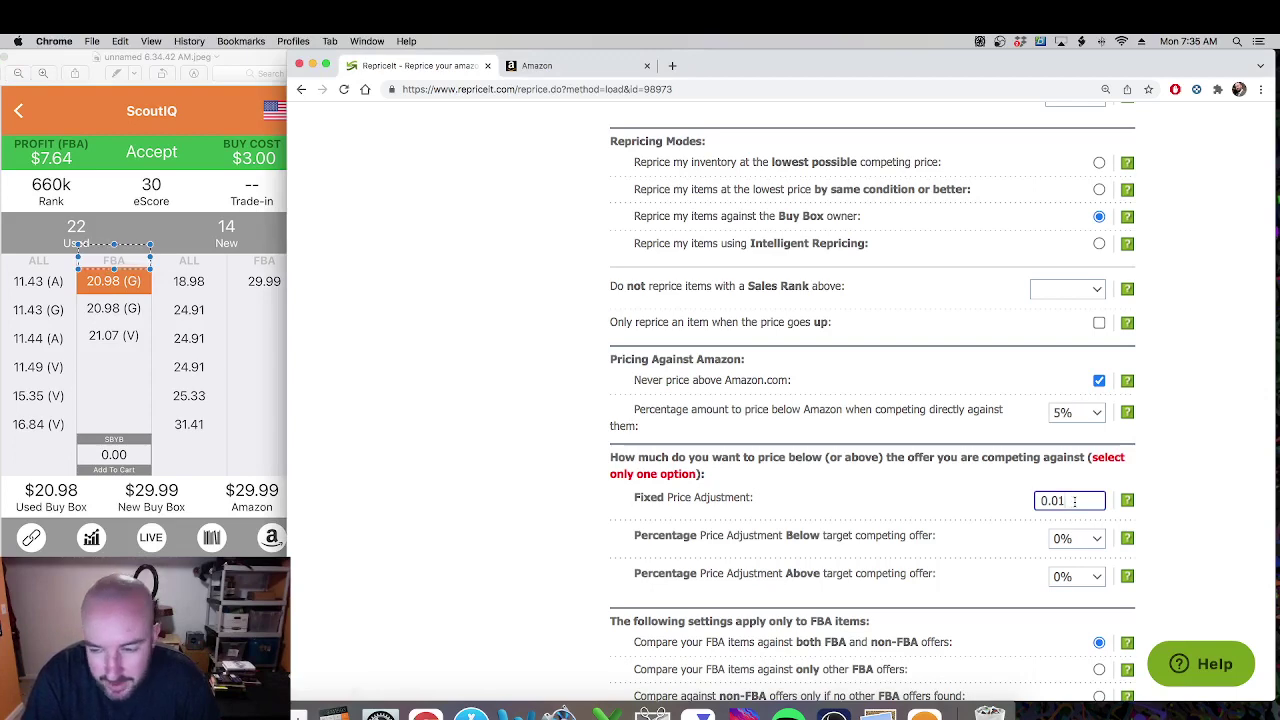
click(978, 507)
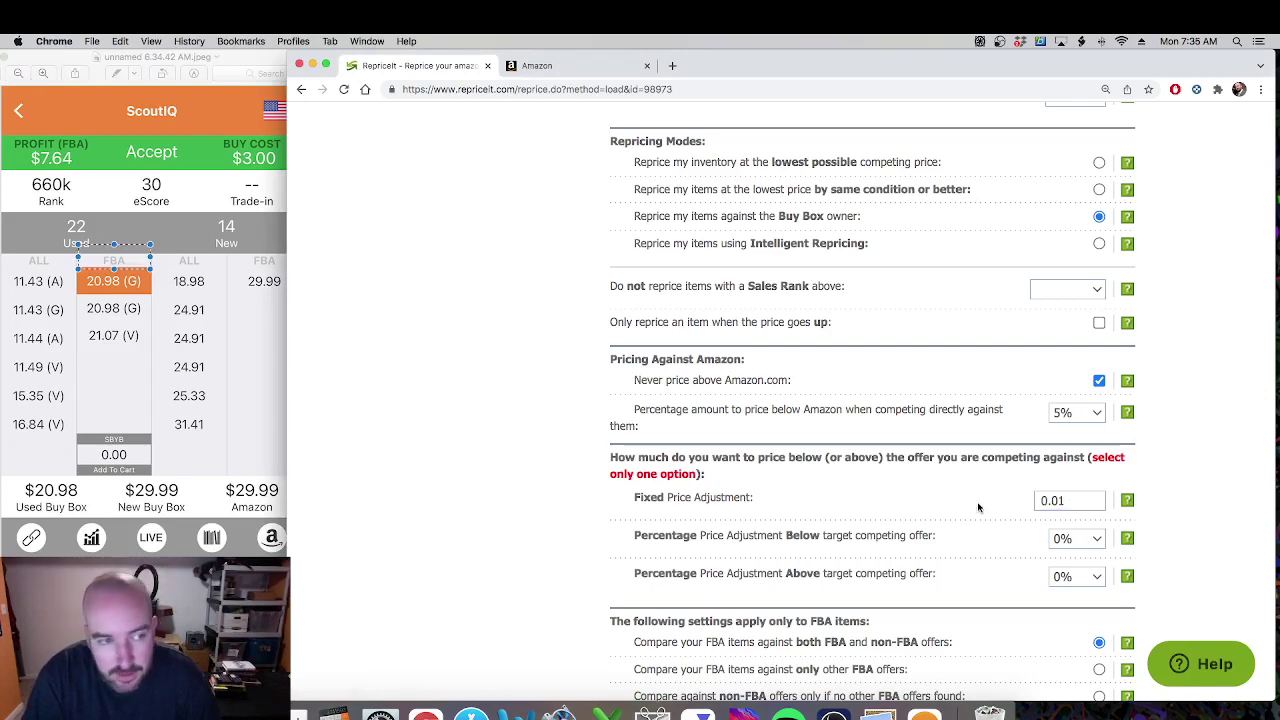
Step: Review the Fixed Price Adjustment alongside the percentage adjustments below and above the target competing offer
scroll(978, 507, down, 2)
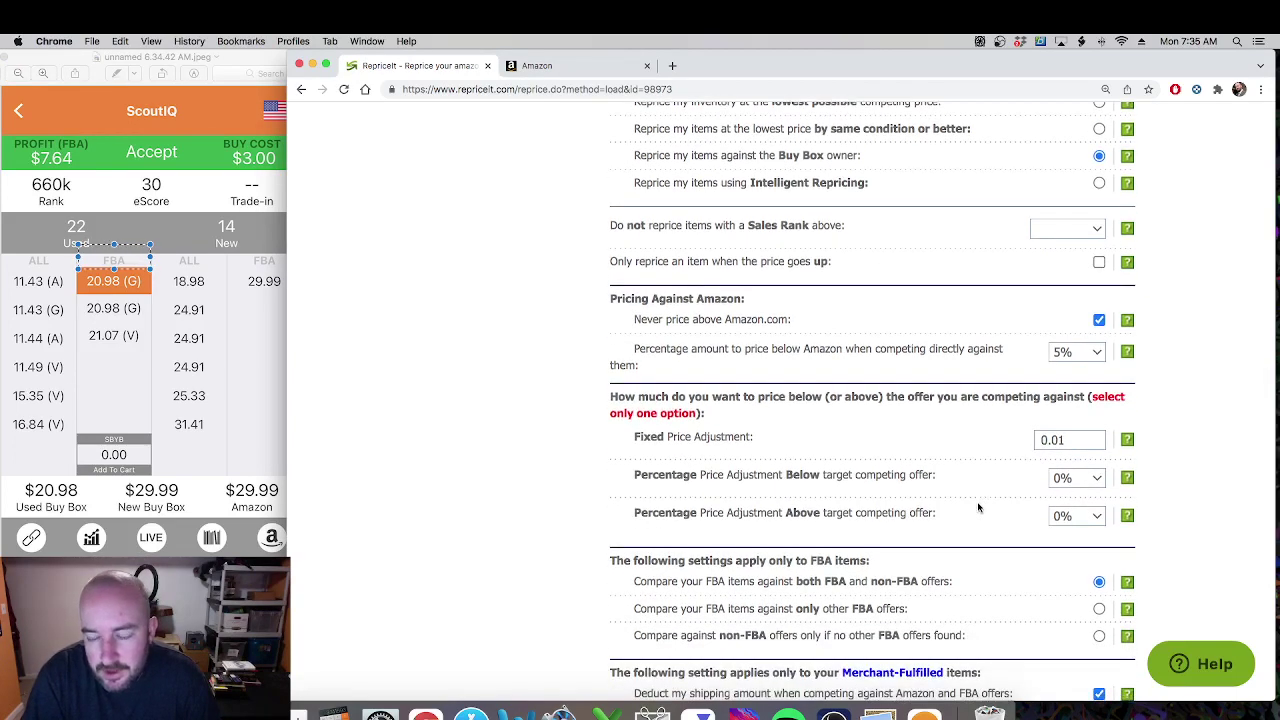
scroll(978, 507, down, 1)
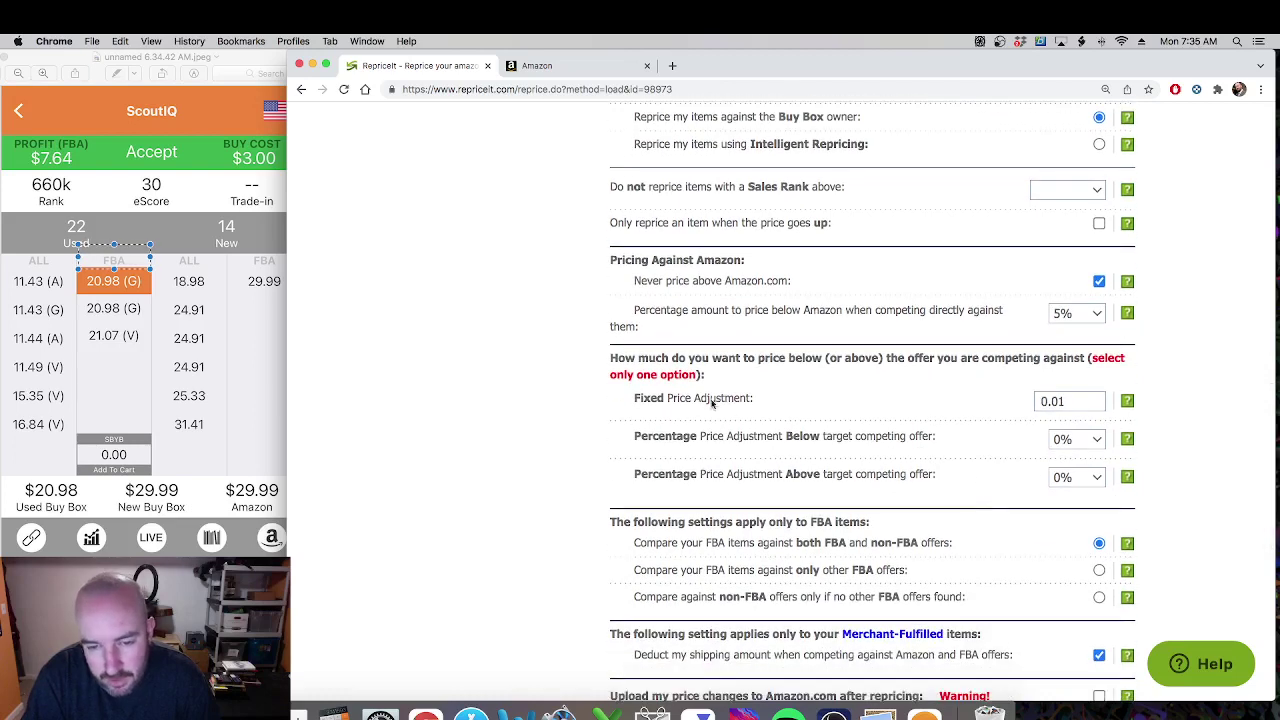
drag(683, 400, 943, 408)
click(1234, 472)
drag(1144, 412, 1072, 484)
click(1026, 479)
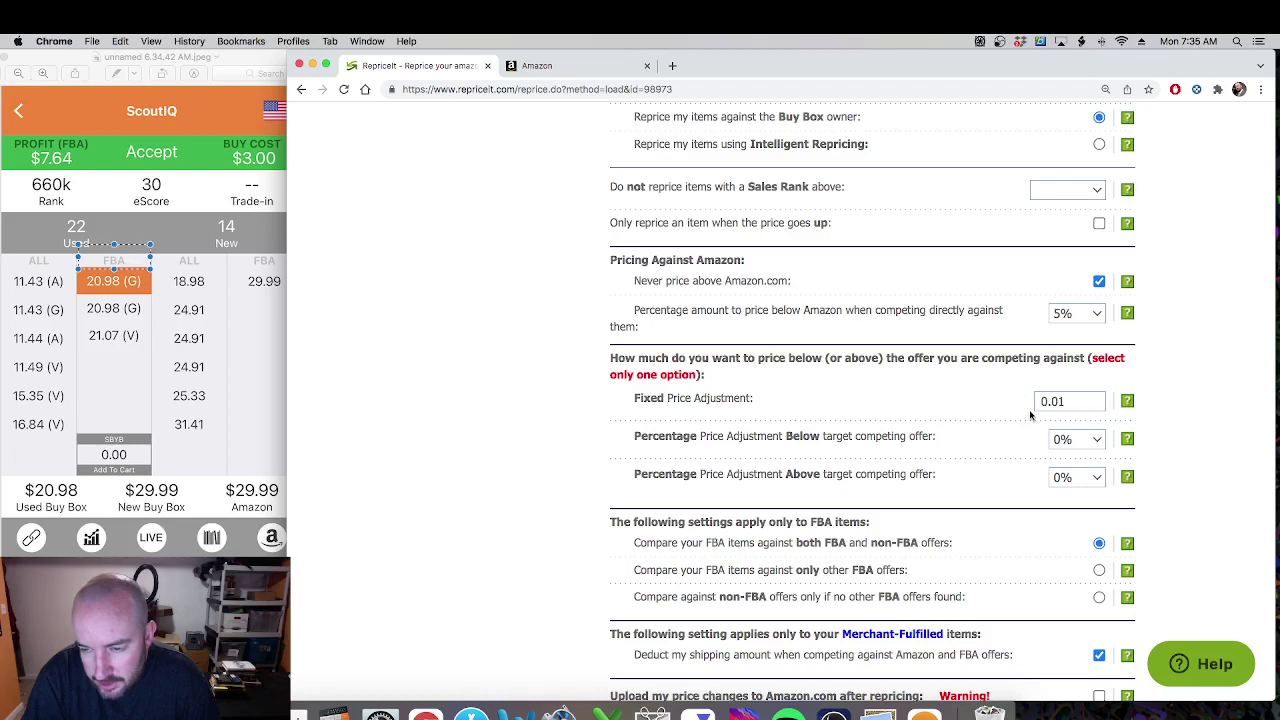
Step: Set the template to compare FBA items against only other FBA offers
scroll(969, 420, down, 2)
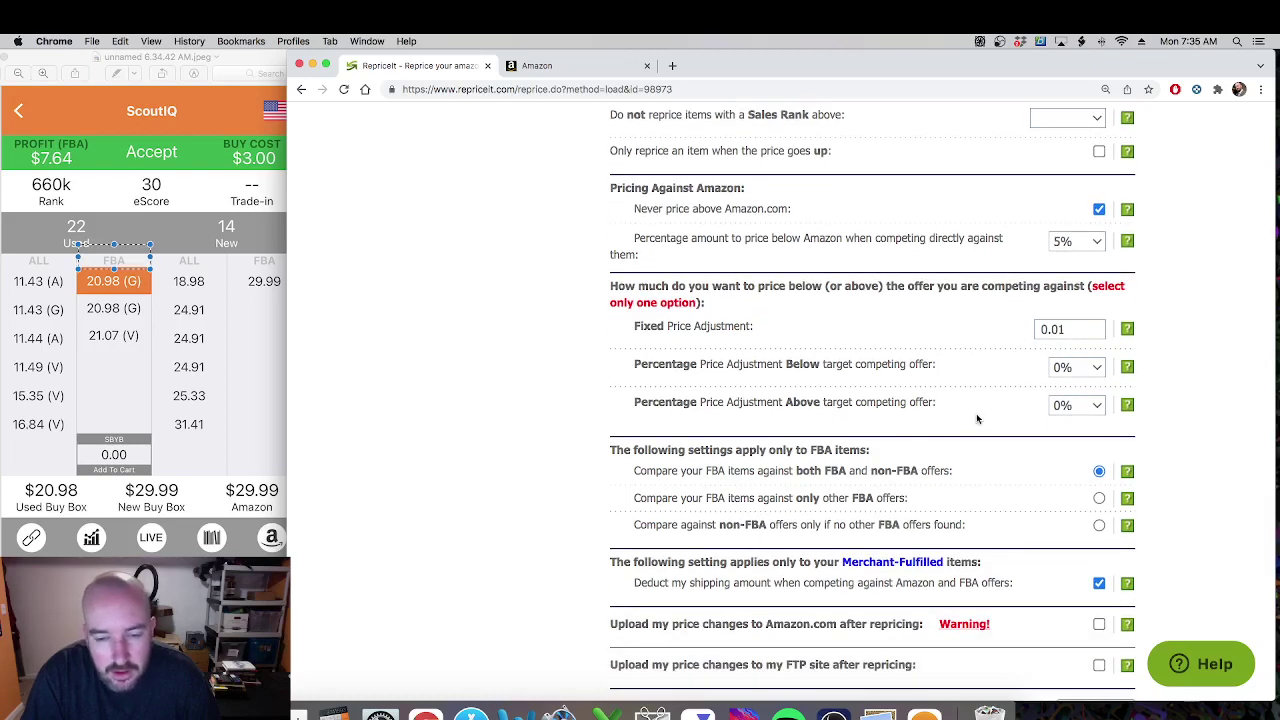
scroll(975, 420, down, 2)
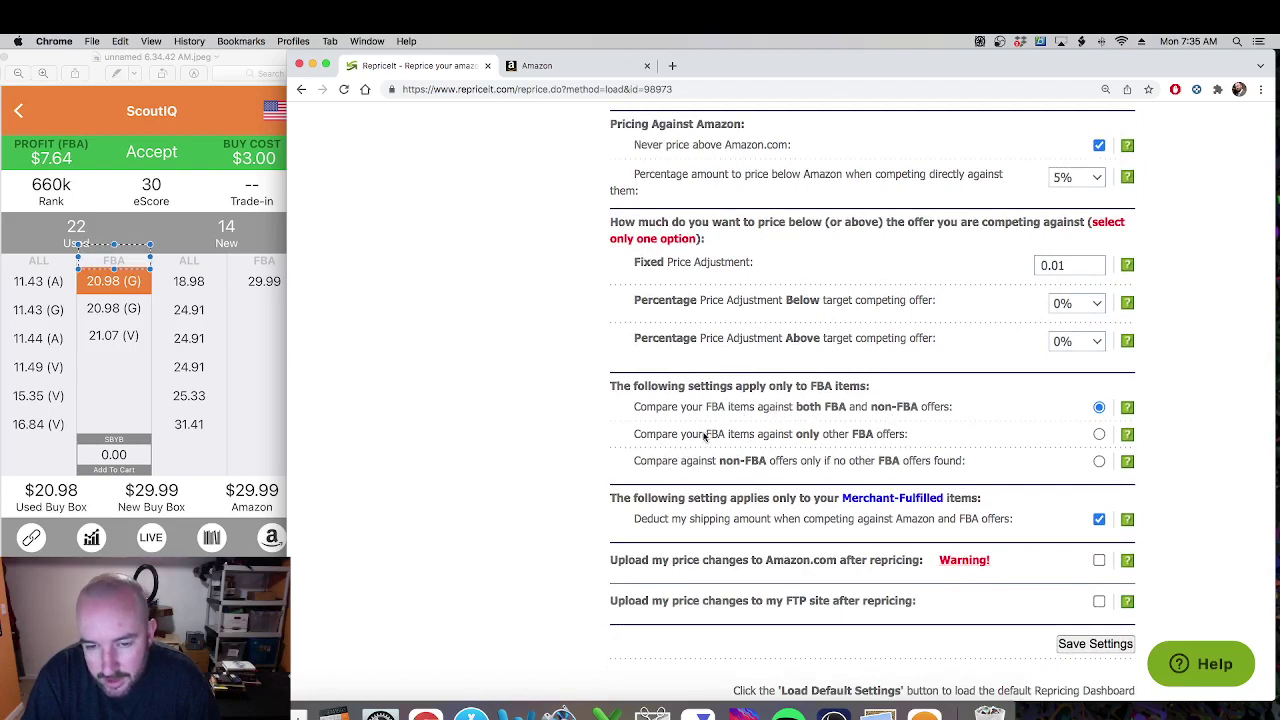
drag(703, 436, 900, 440)
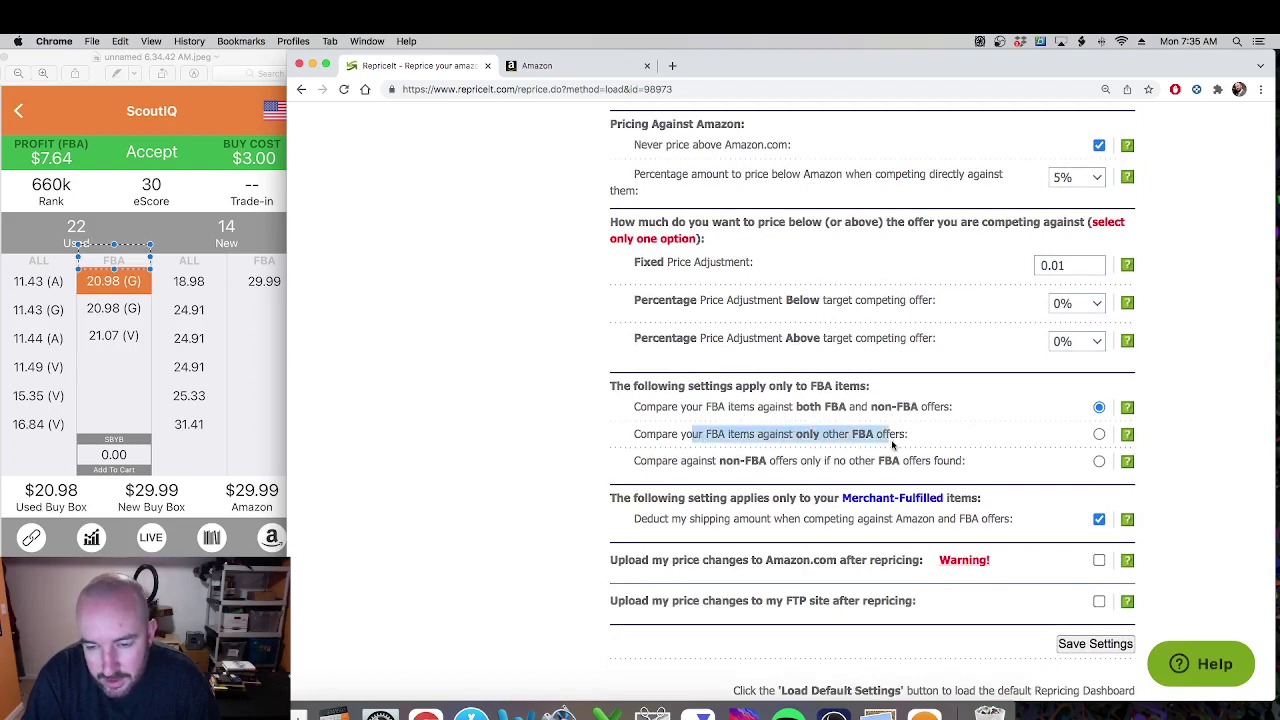
click(919, 446)
click(1099, 434)
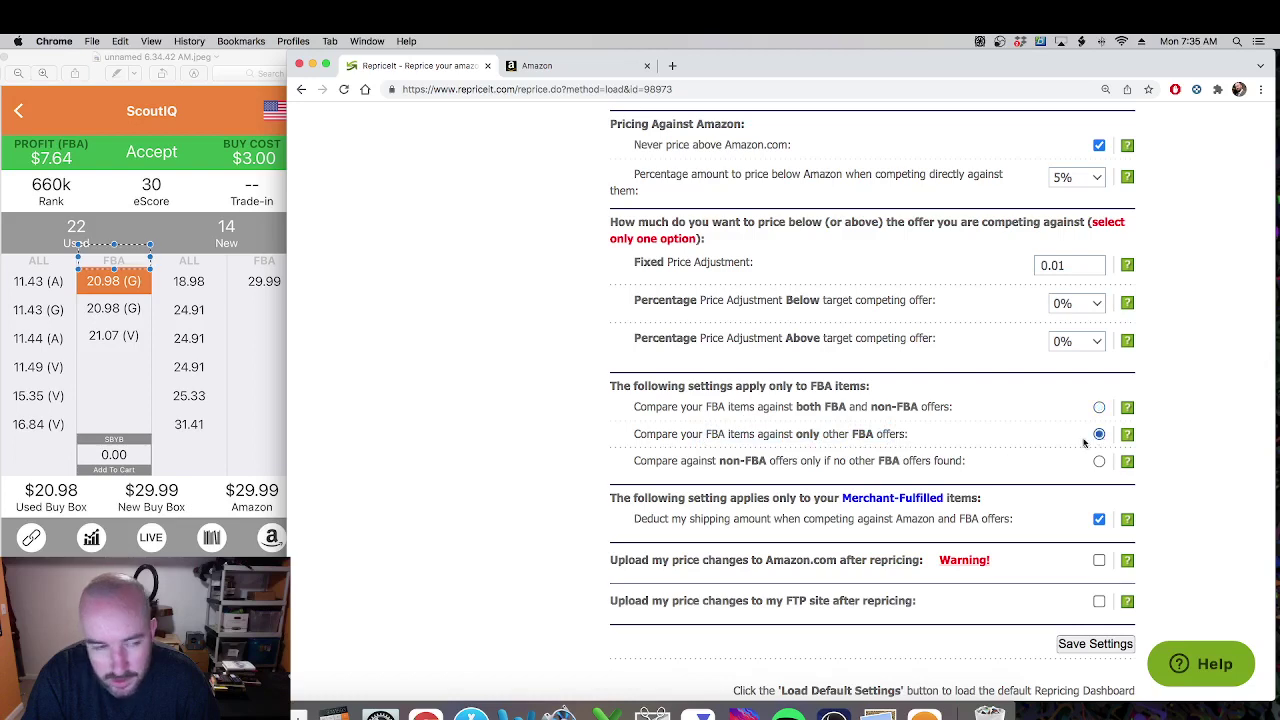
Step: Examine the used offers in the ScoutIQ image, comparing the ALL column with the FBA column
key(super+Tab)
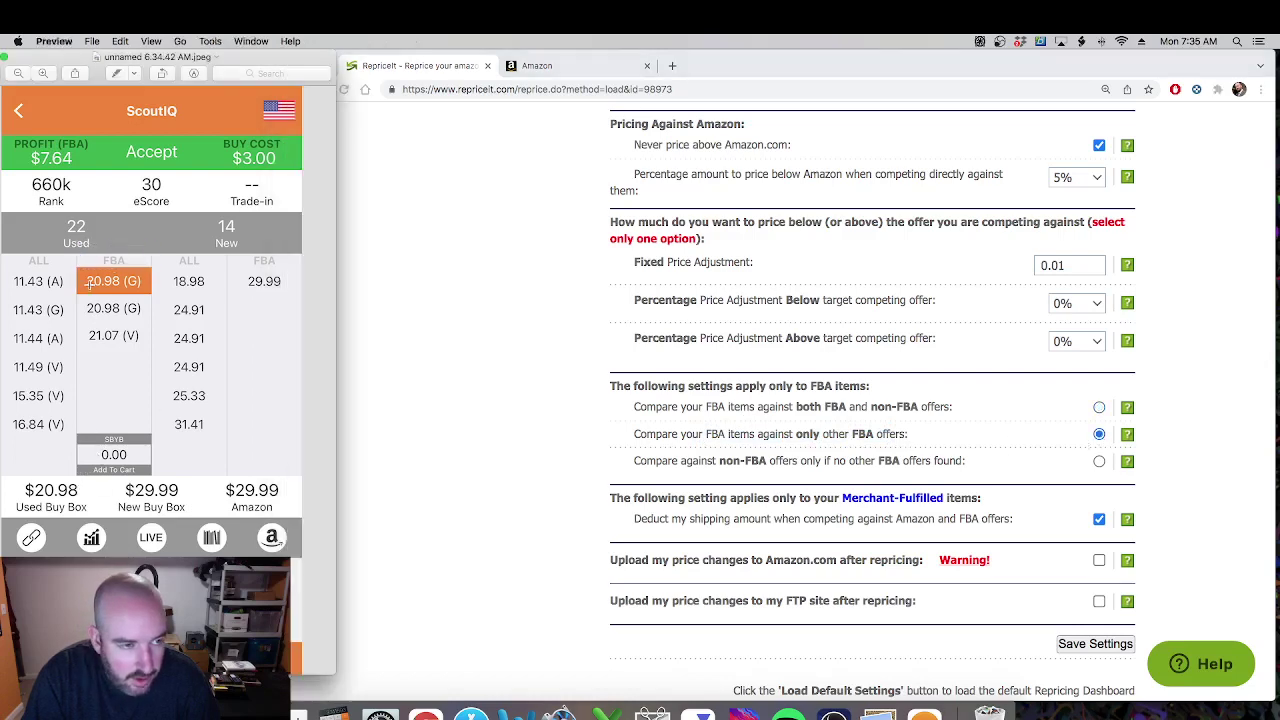
drag(14, 261, 72, 431)
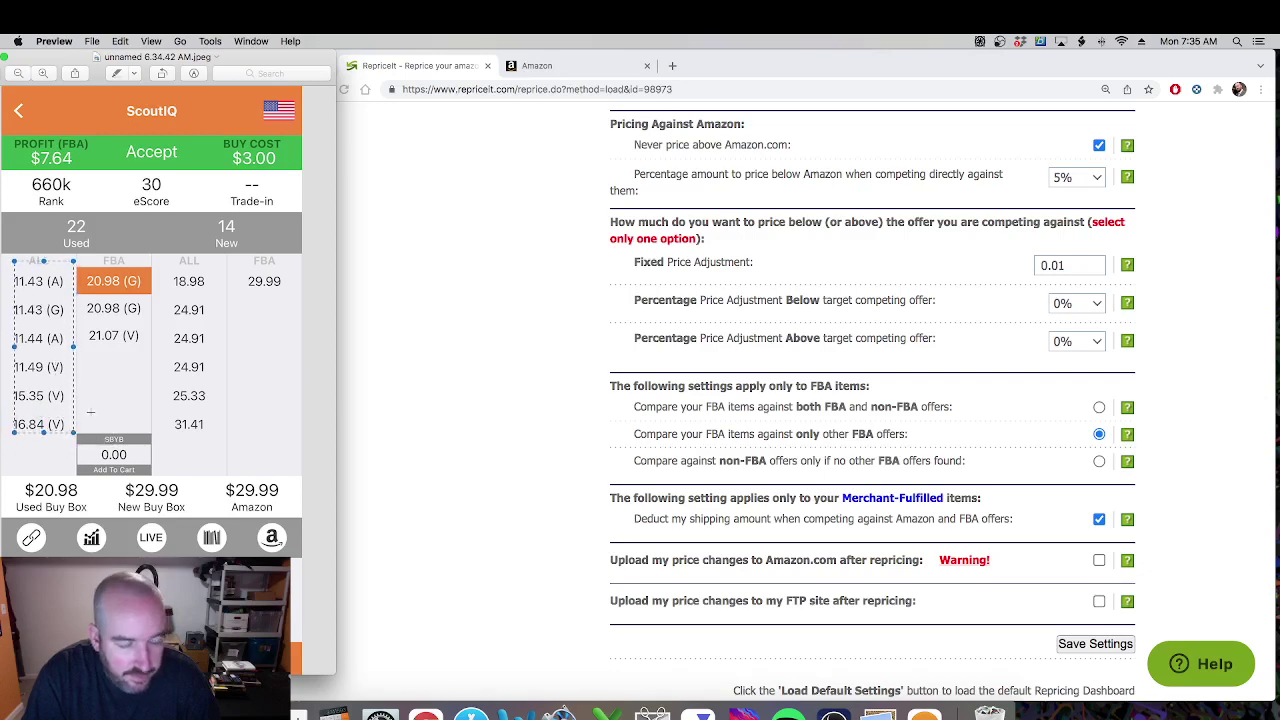
click(90, 412)
drag(86, 255, 143, 366)
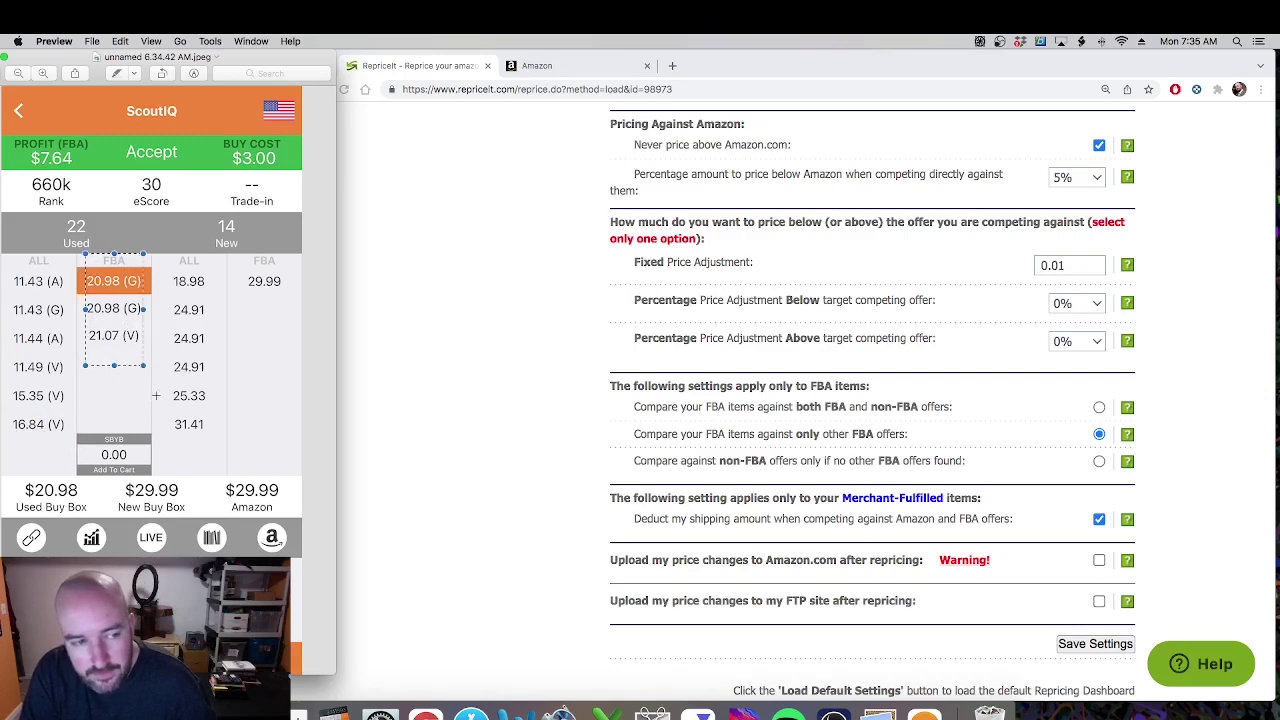
click(141, 308)
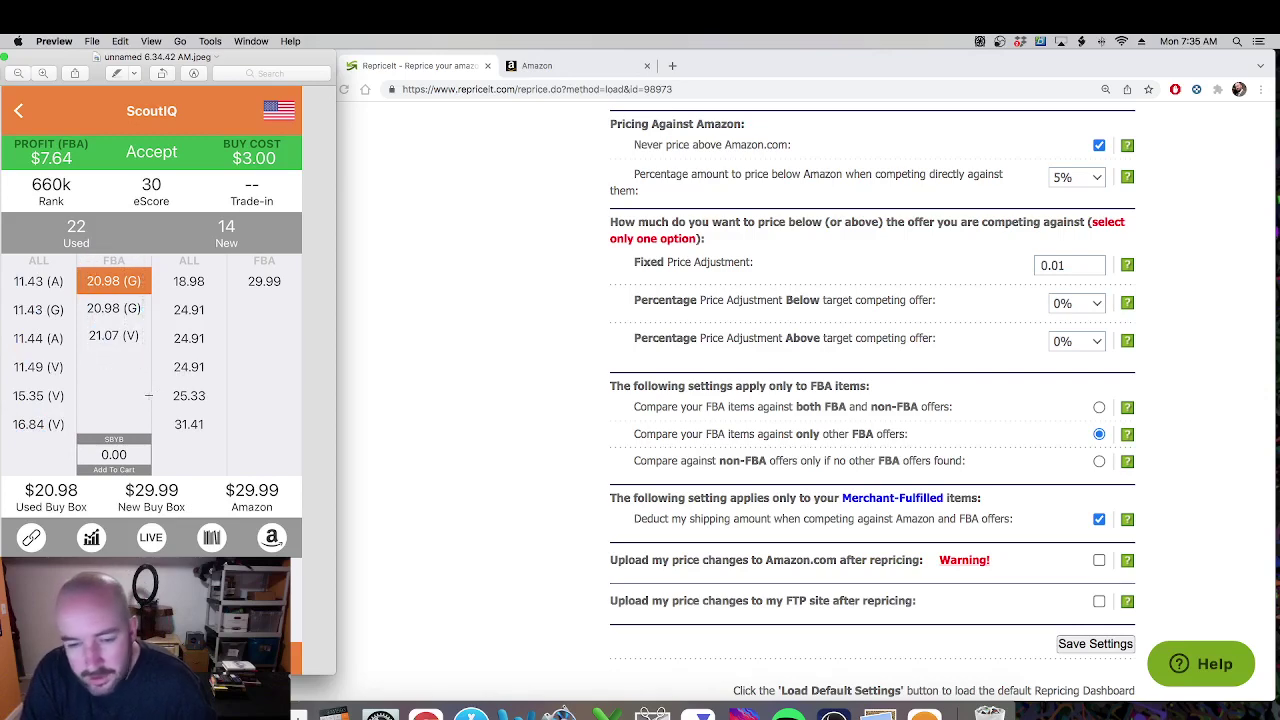
Step: Enable uploading price changes to Amazon.com after repricing and save the template settings
click(740, 470)
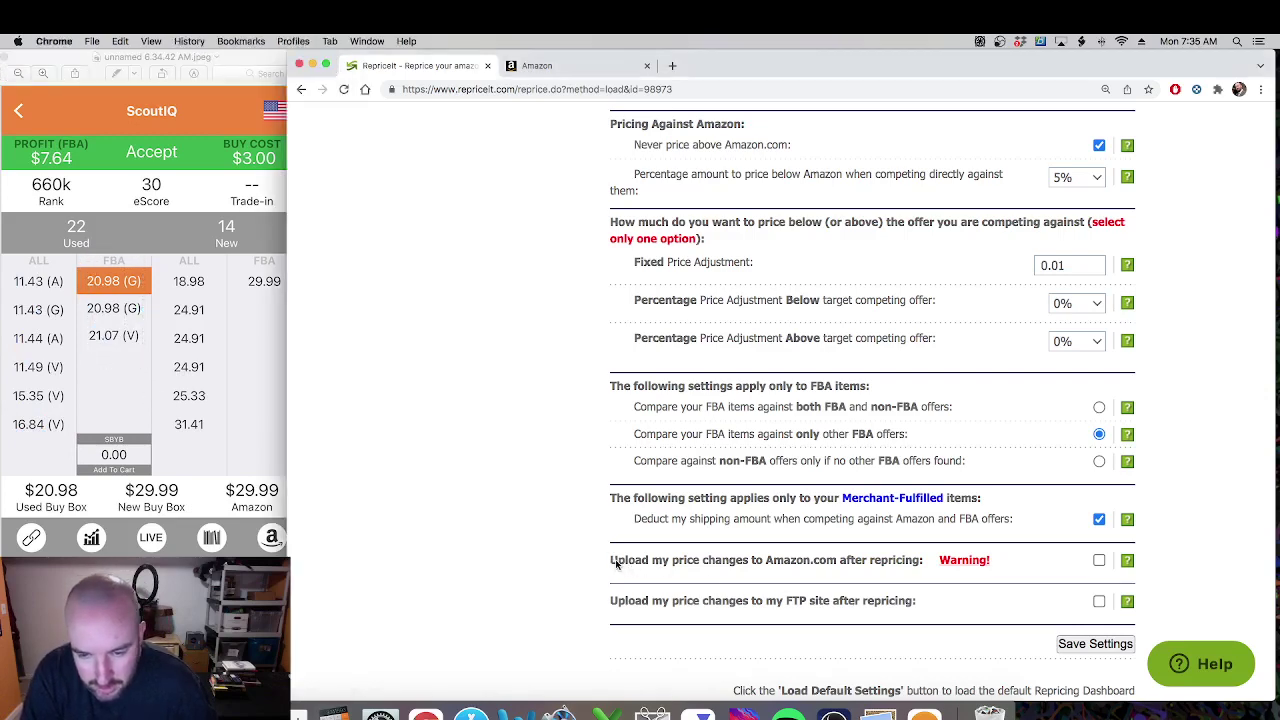
drag(616, 565, 738, 567)
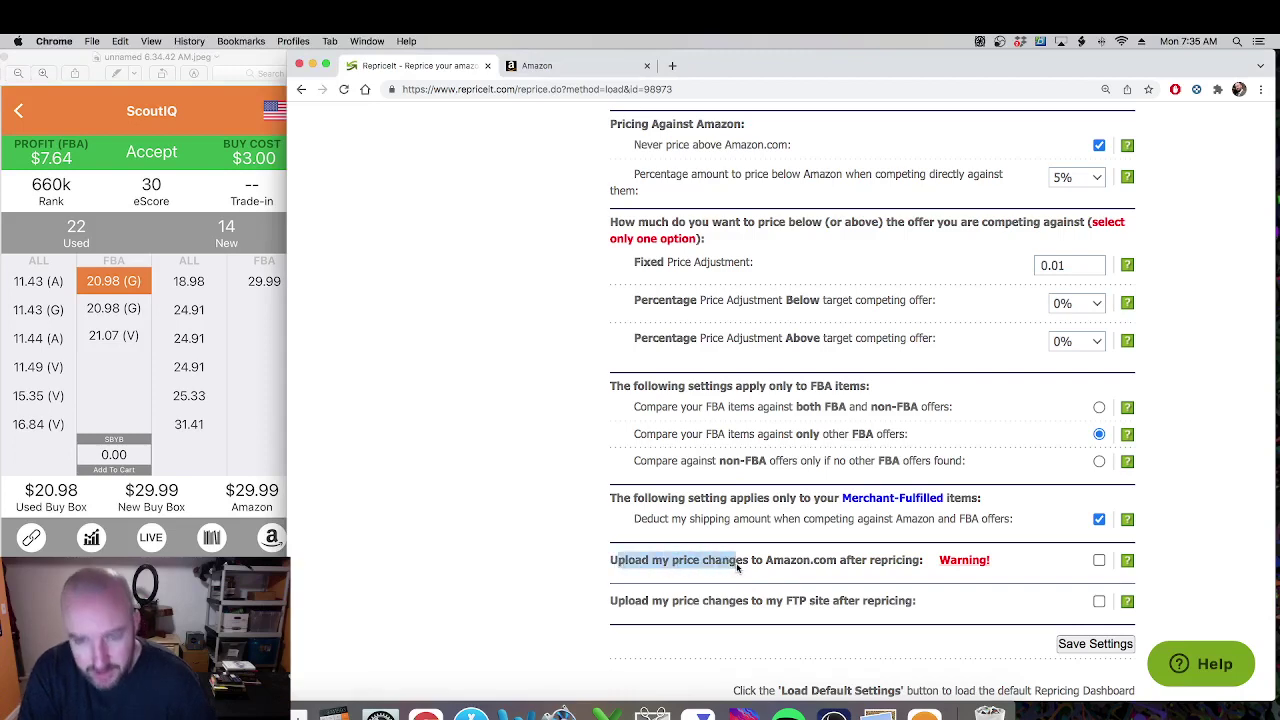
click(738, 567)
drag(613, 498, 990, 512)
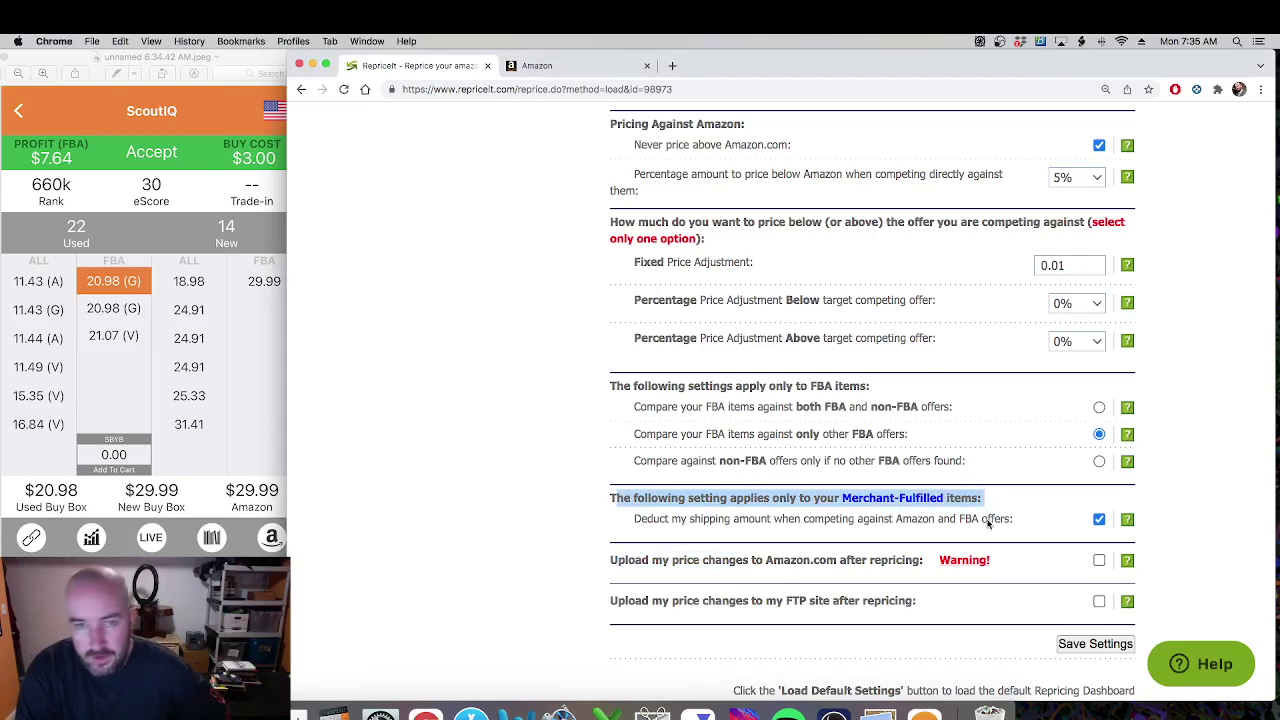
click(822, 538)
drag(604, 570, 760, 565)
click(766, 567)
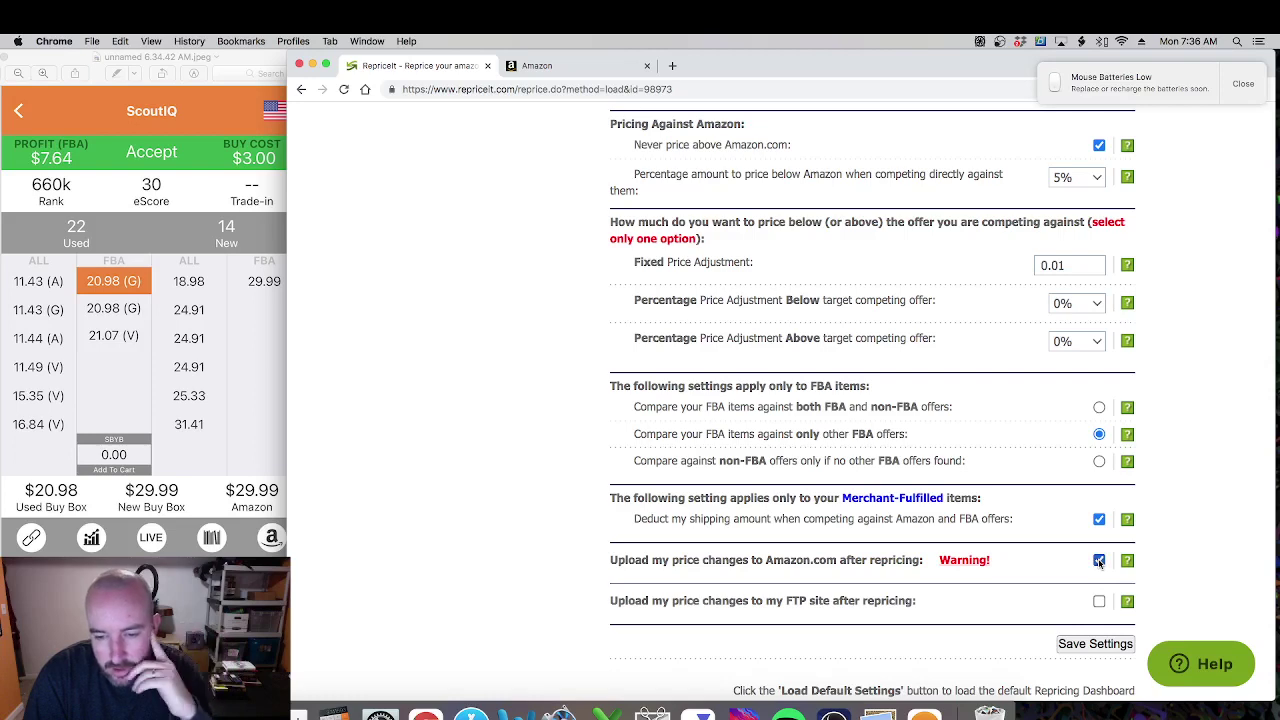
click(1095, 643)
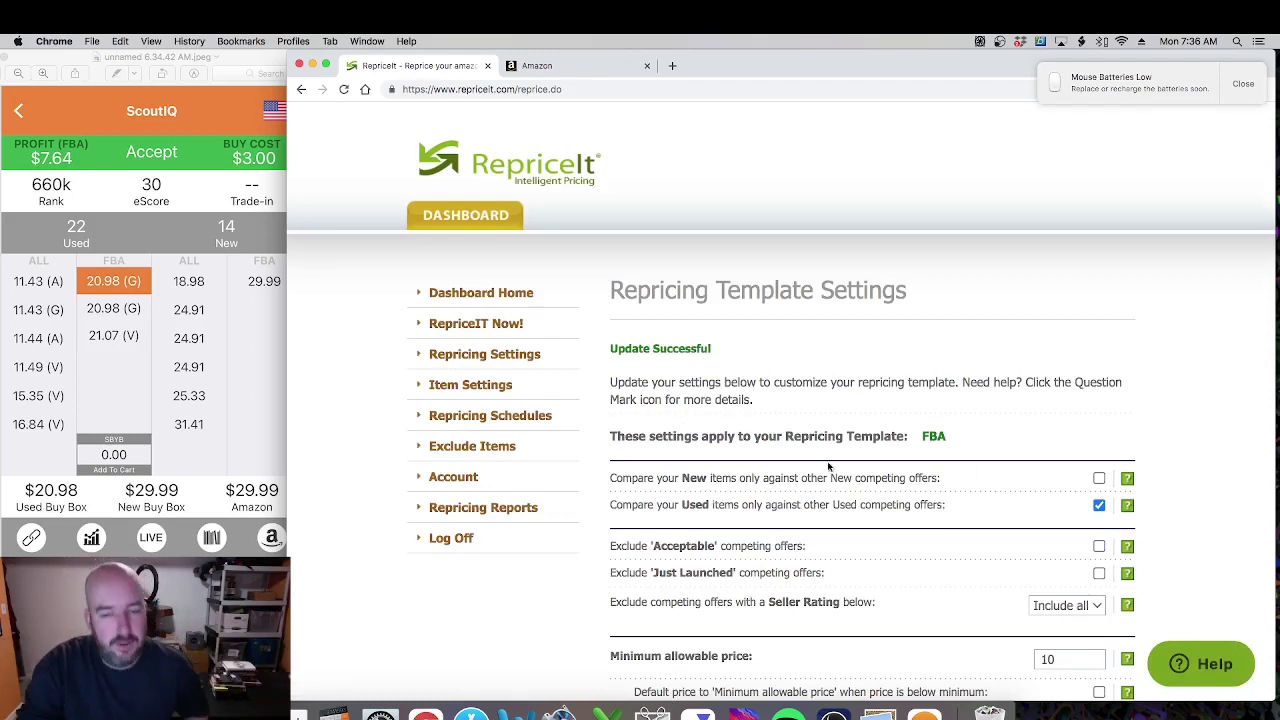
Step: Return to the dashboard home and open the Fixed Schedules page
click(505, 292)
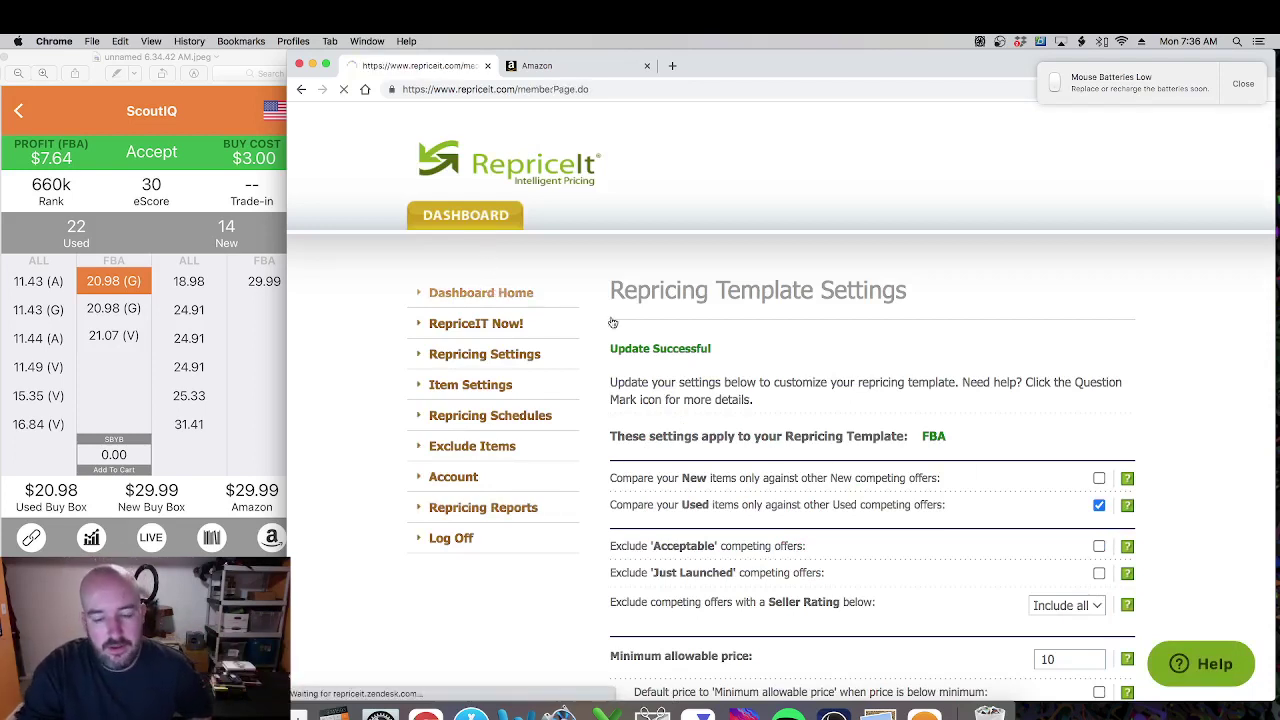
scroll(826, 476, down, 3)
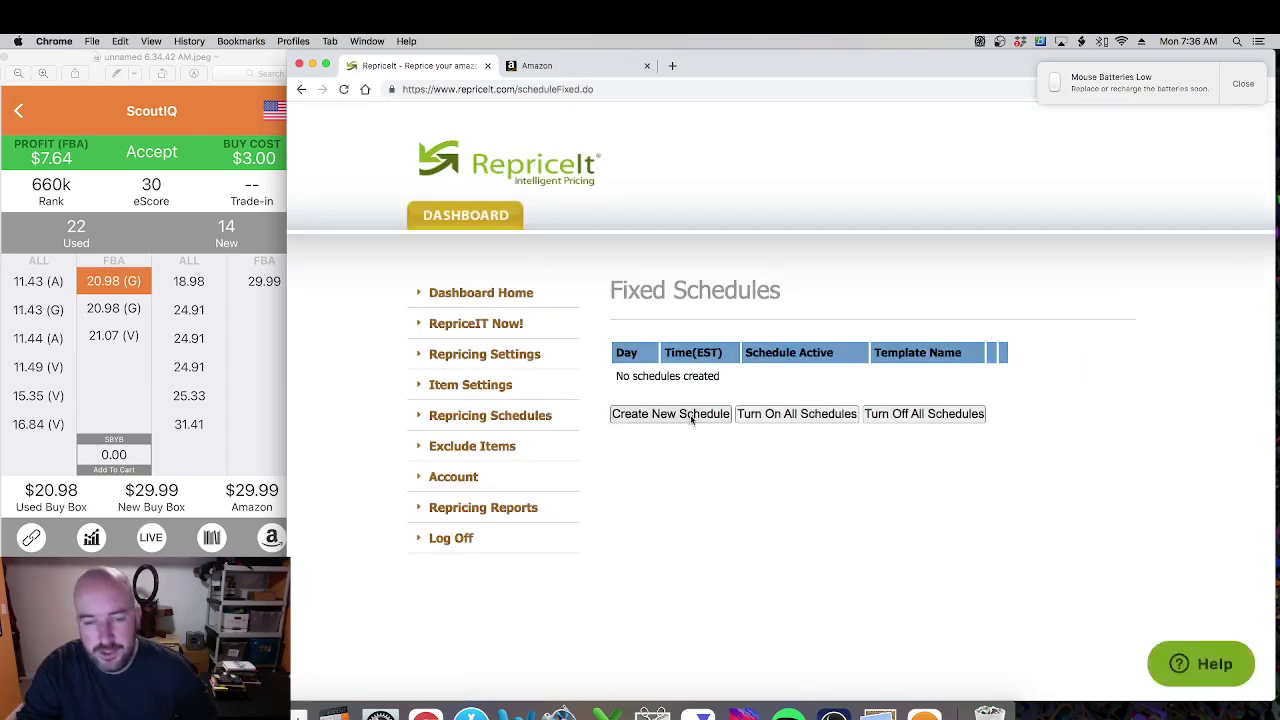
Step: Create an active daily fixed schedule at 08:00 AM for the FBA template
click(692, 416)
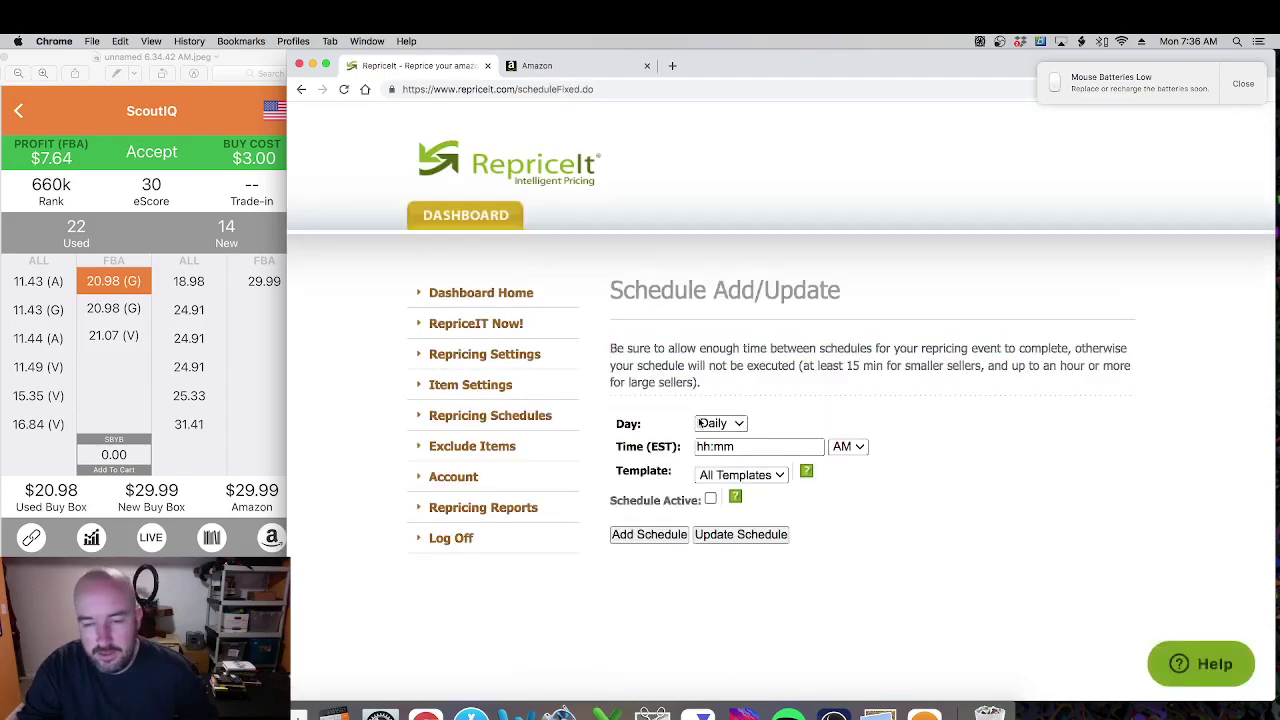
click(725, 446)
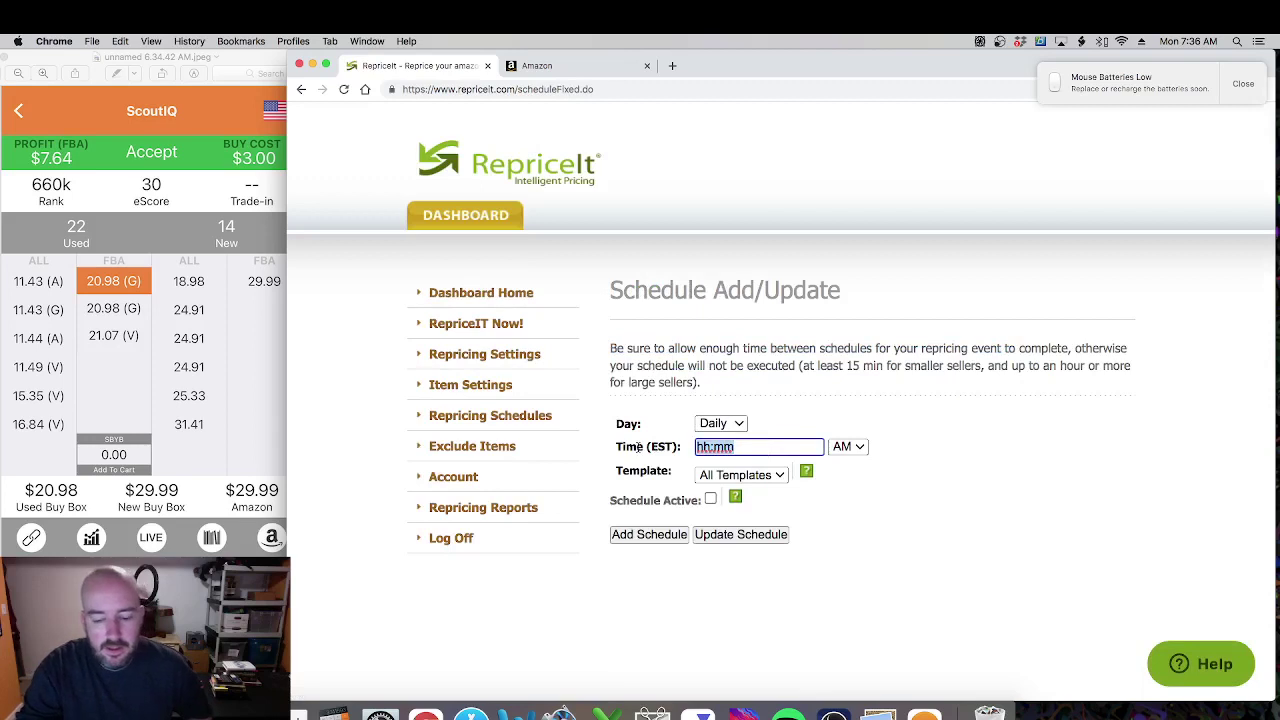
text(08)
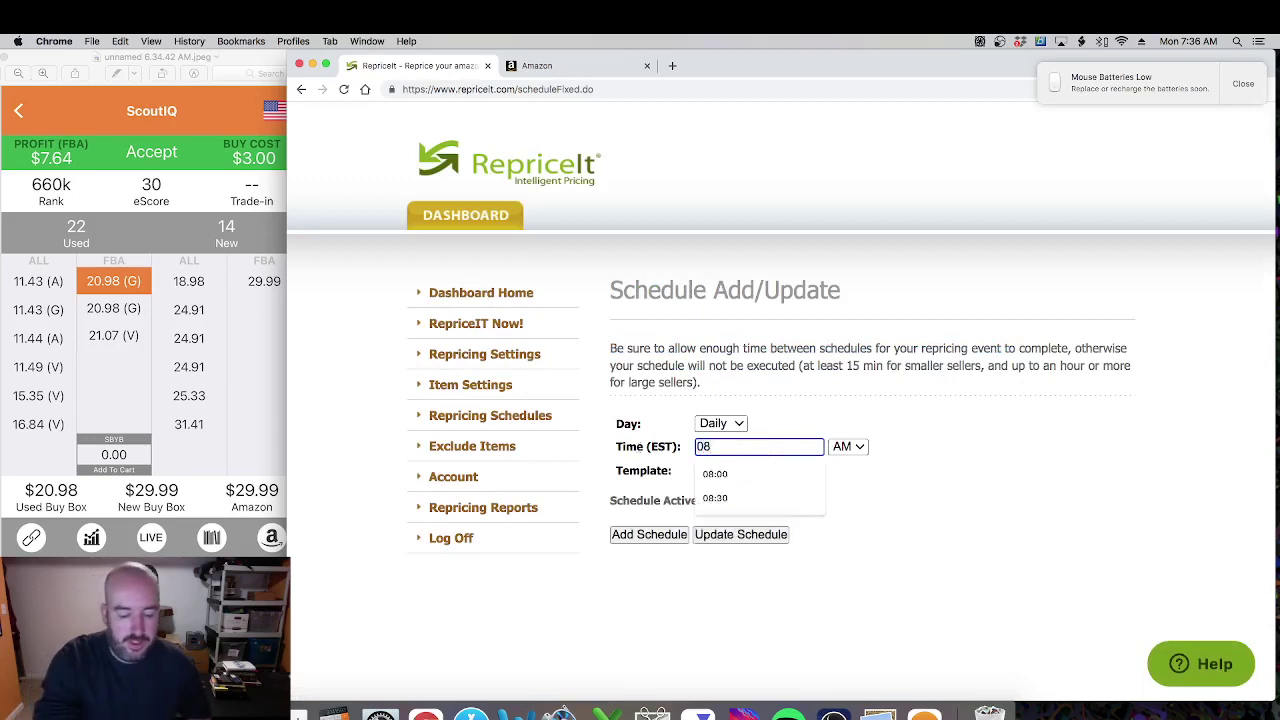
text(:00)
click(759, 474)
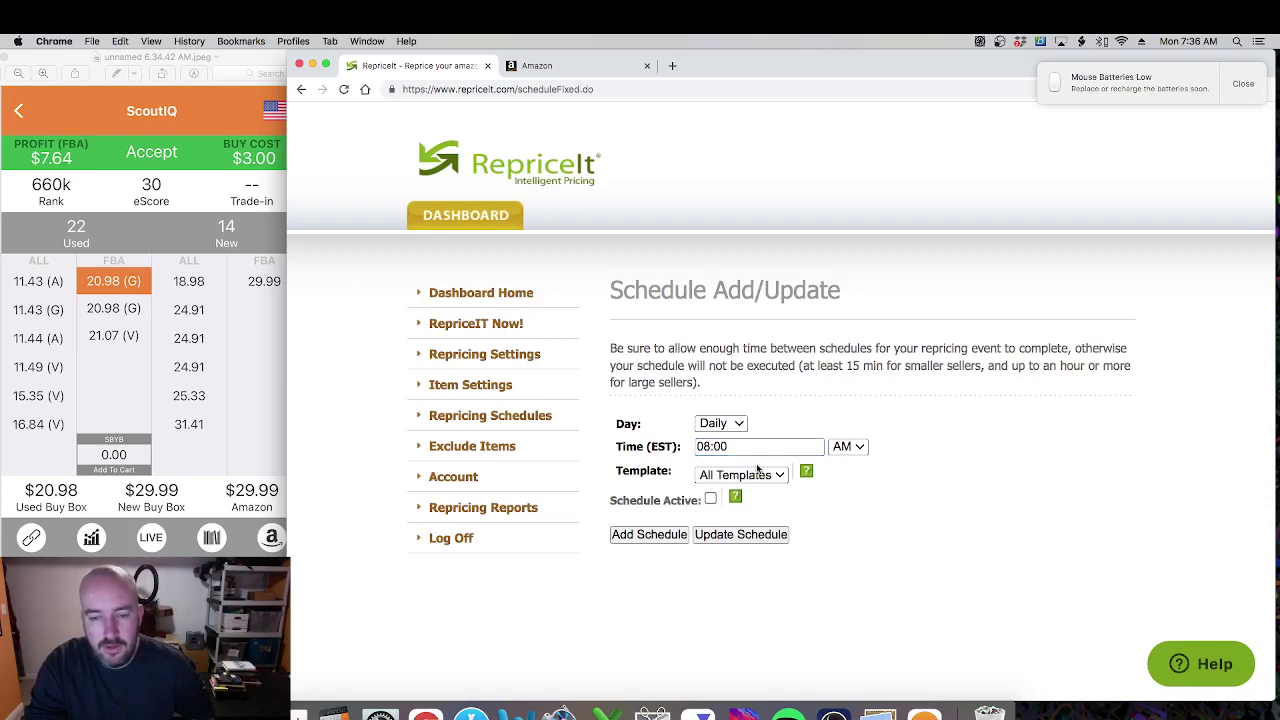
click(713, 491)
click(710, 498)
click(680, 534)
Step: Add a second active daily schedule at 12:00 PM for the FBA template
click(711, 431)
click(721, 441)
text(12:00)
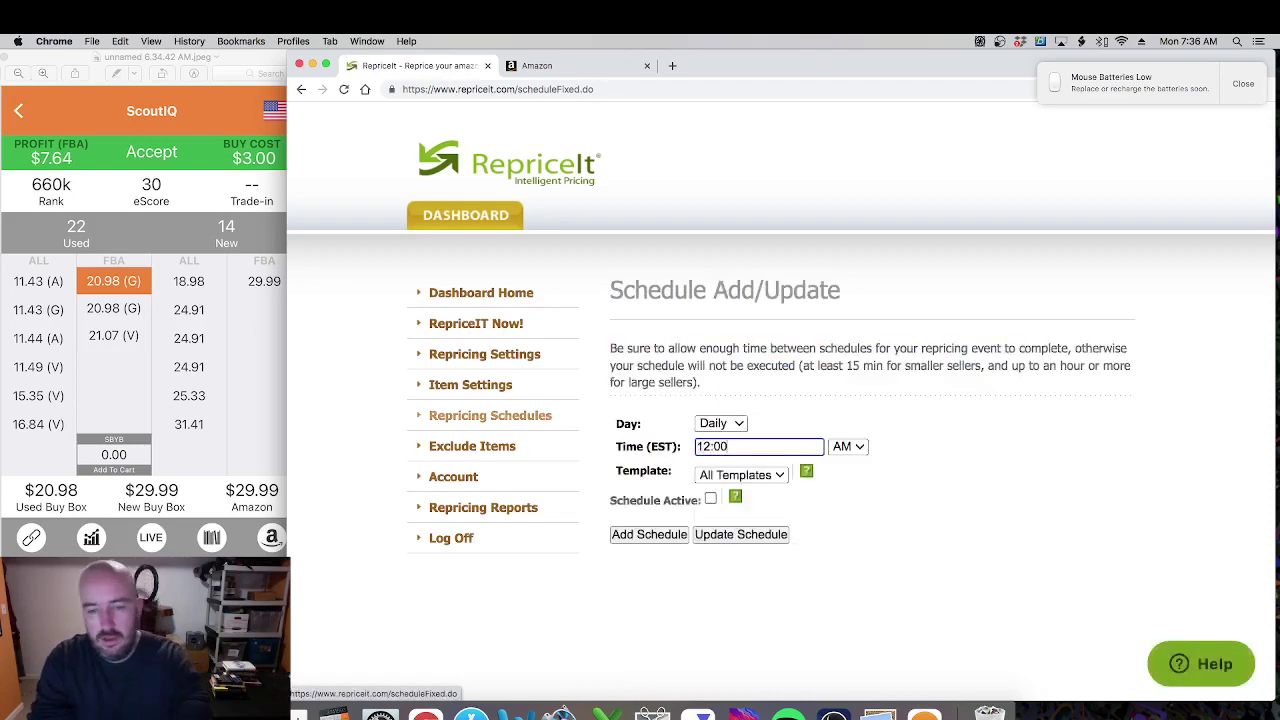
click(858, 447)
click(857, 468)
click(741, 474)
click(735, 490)
click(710, 498)
click(671, 535)
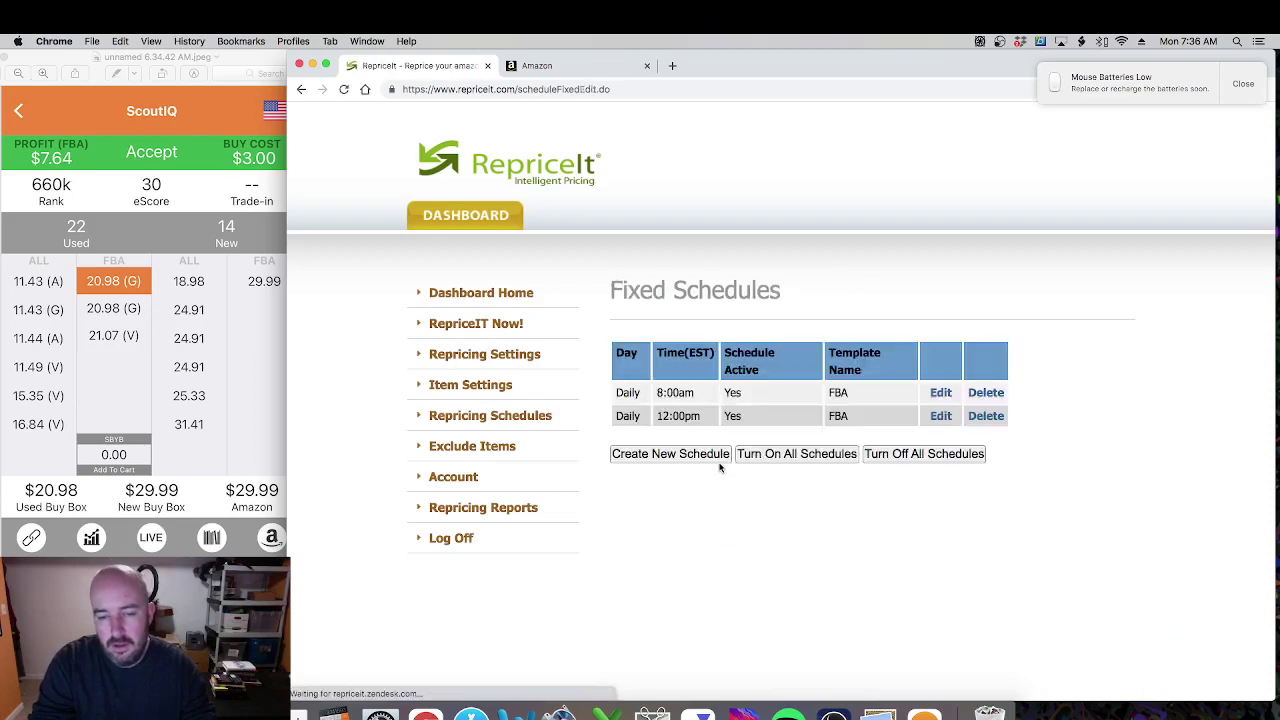
Step: Add a third active daily schedule at 05:00 PM for the FBA template
click(704, 462)
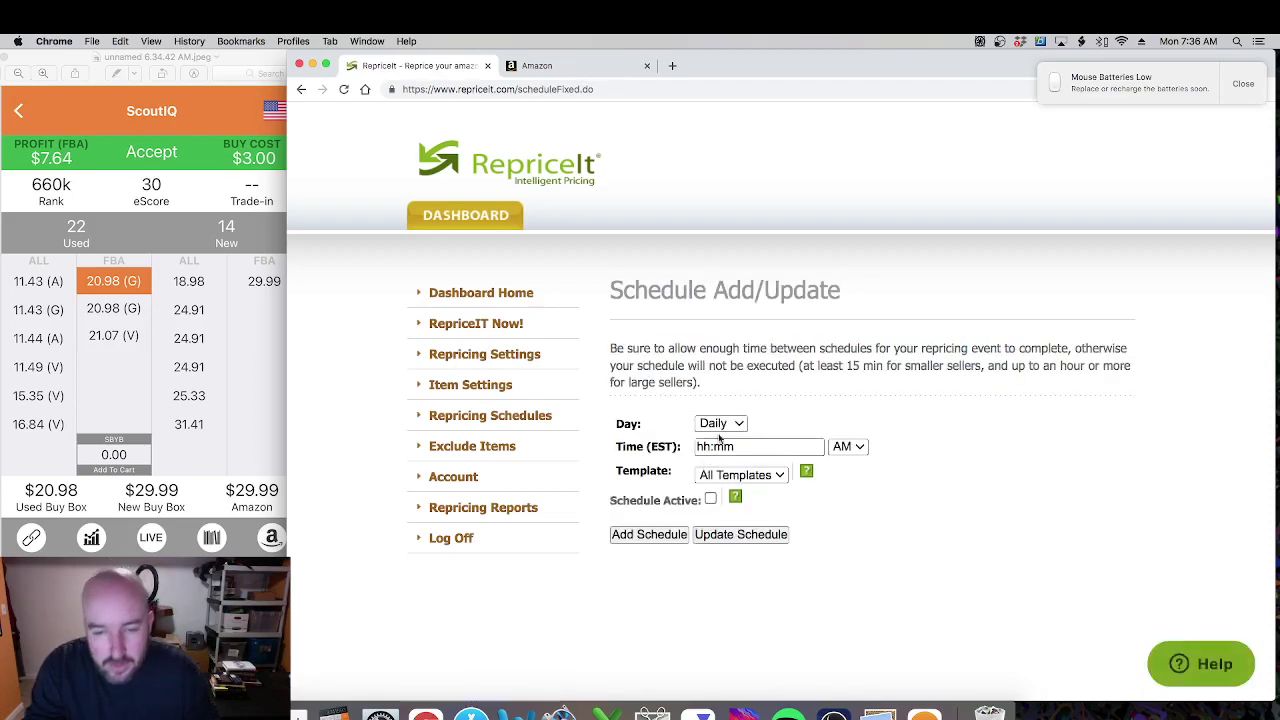
click(721, 425)
click(714, 424)
click(760, 446)
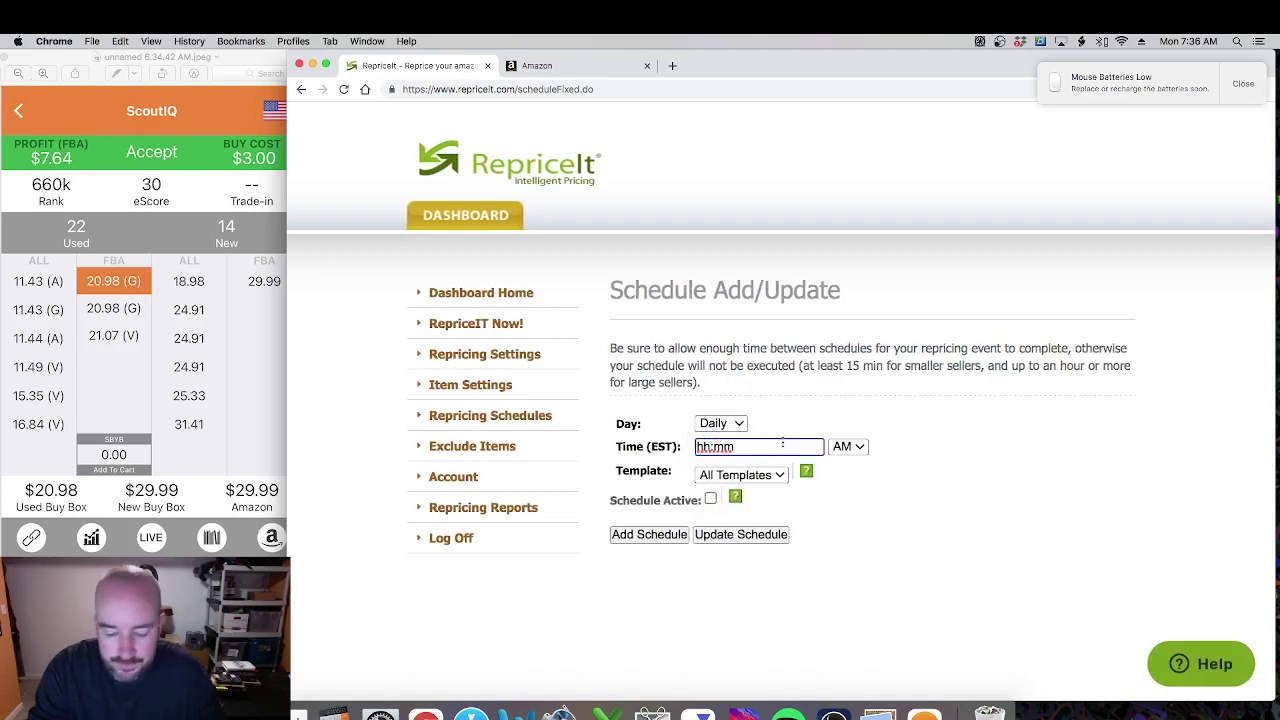
text(05:00)
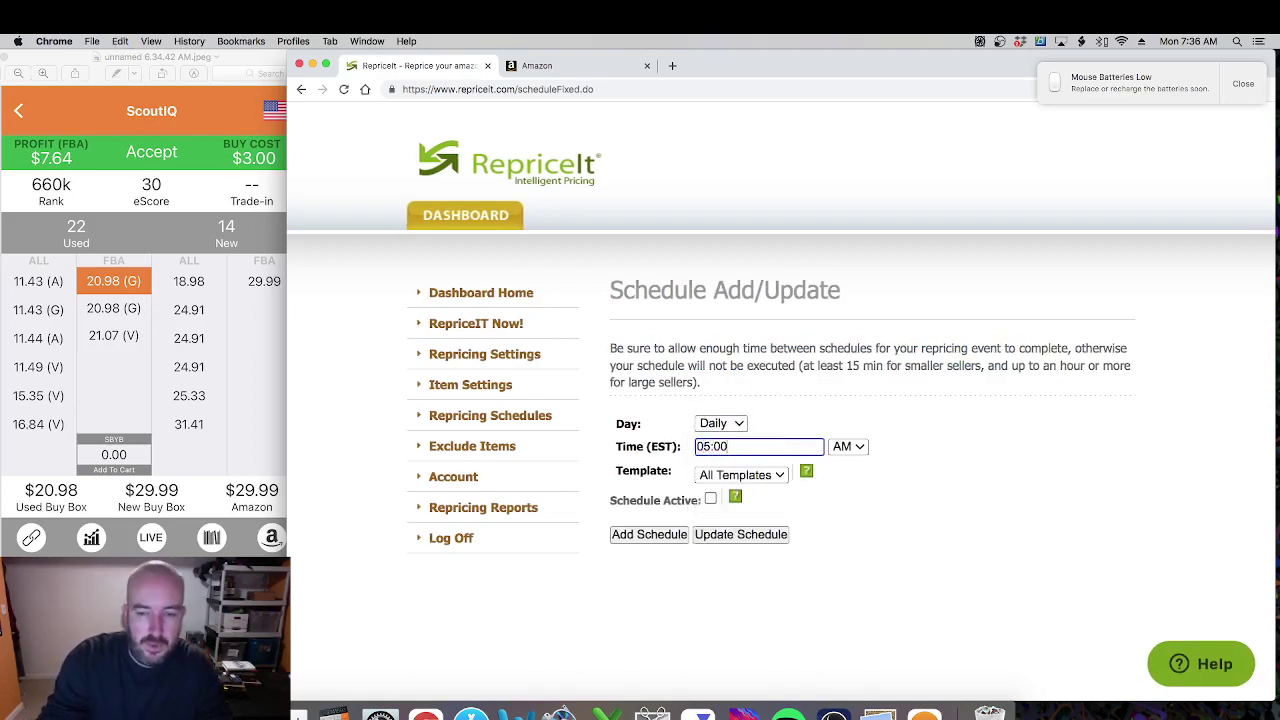
click(848, 446)
click(848, 463)
click(742, 475)
click(758, 492)
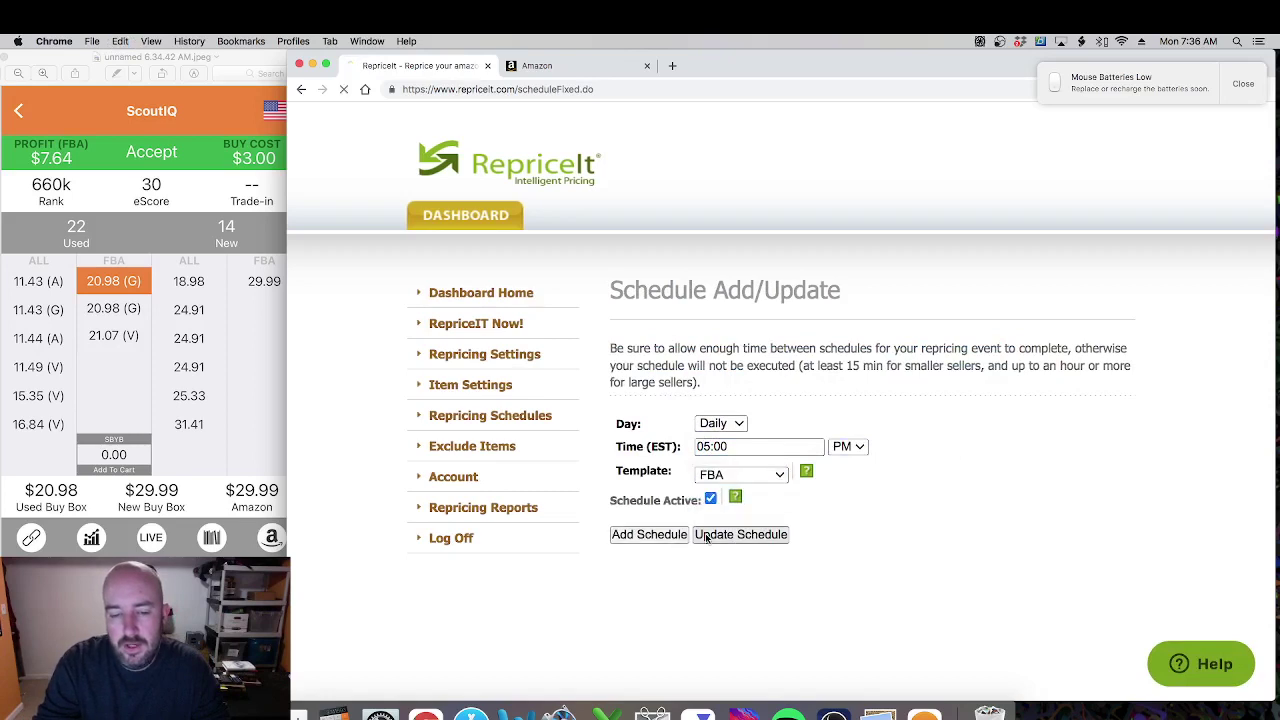
click(705, 534)
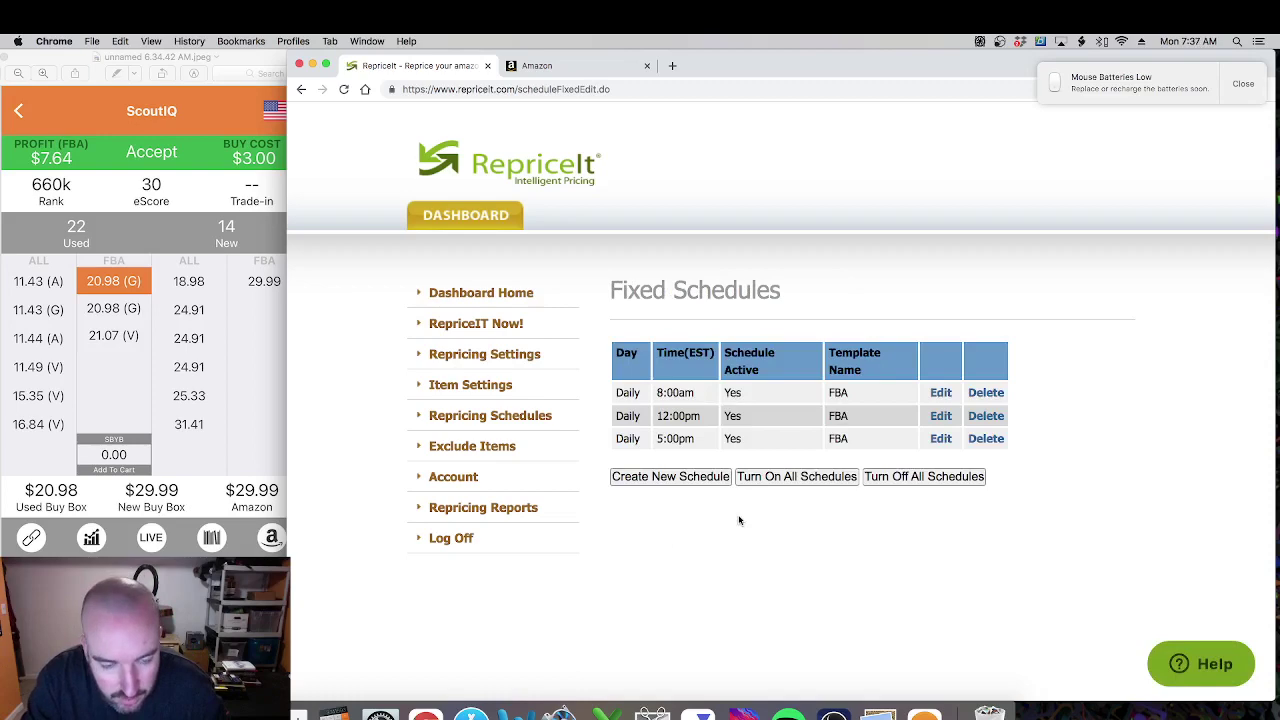
Step: Return to the dashboard home and start a new repricing template named MF
click(500, 294)
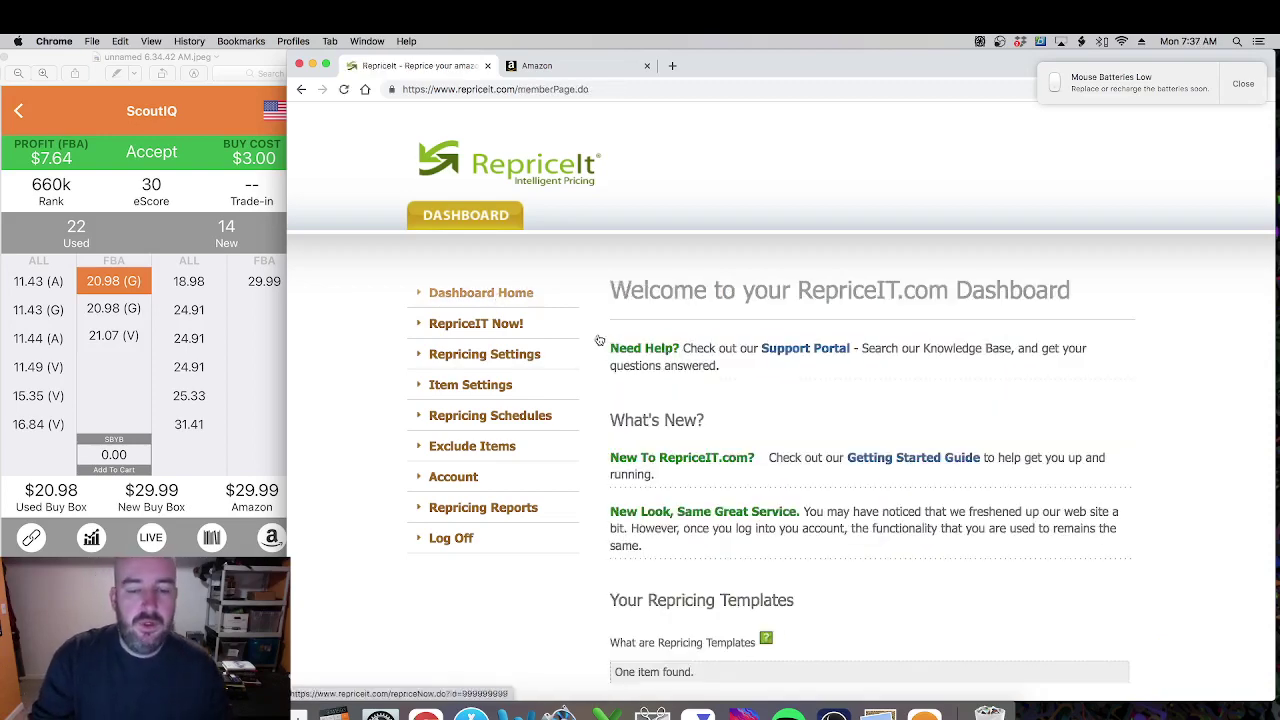
scroll(690, 500, down, 3)
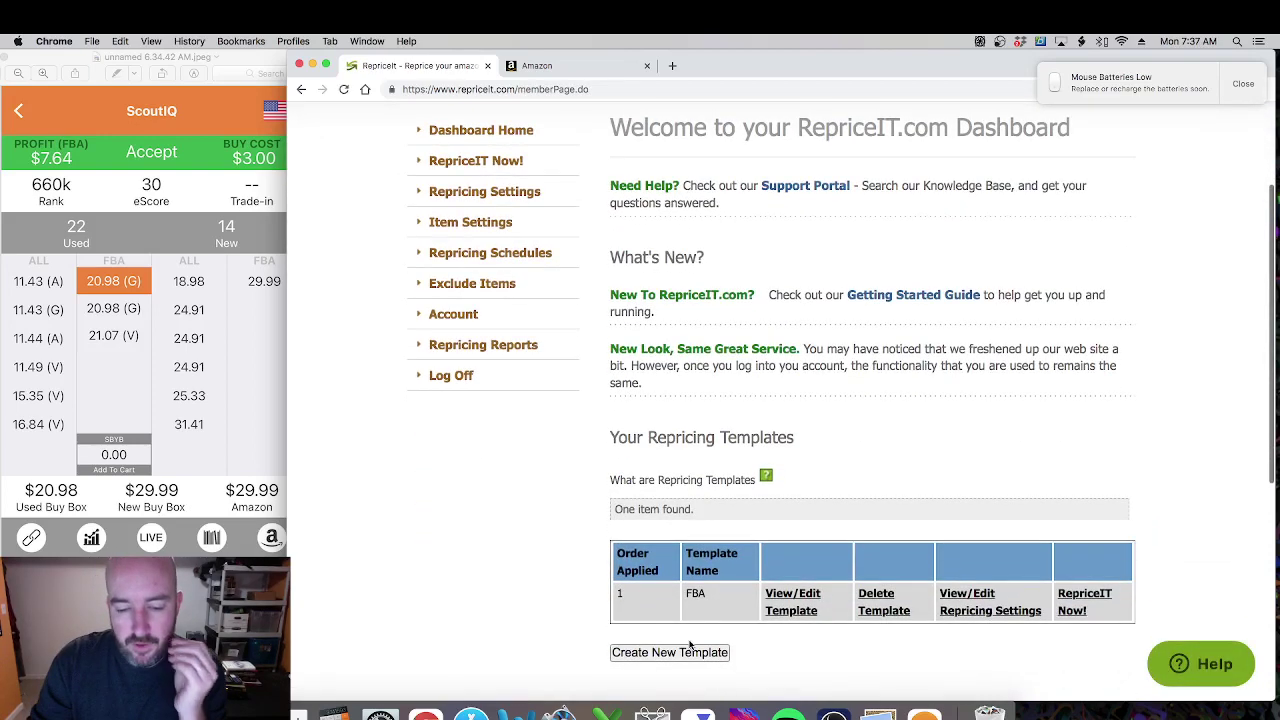
click(690, 648)
click(949, 428)
text(MF)
click(955, 462)
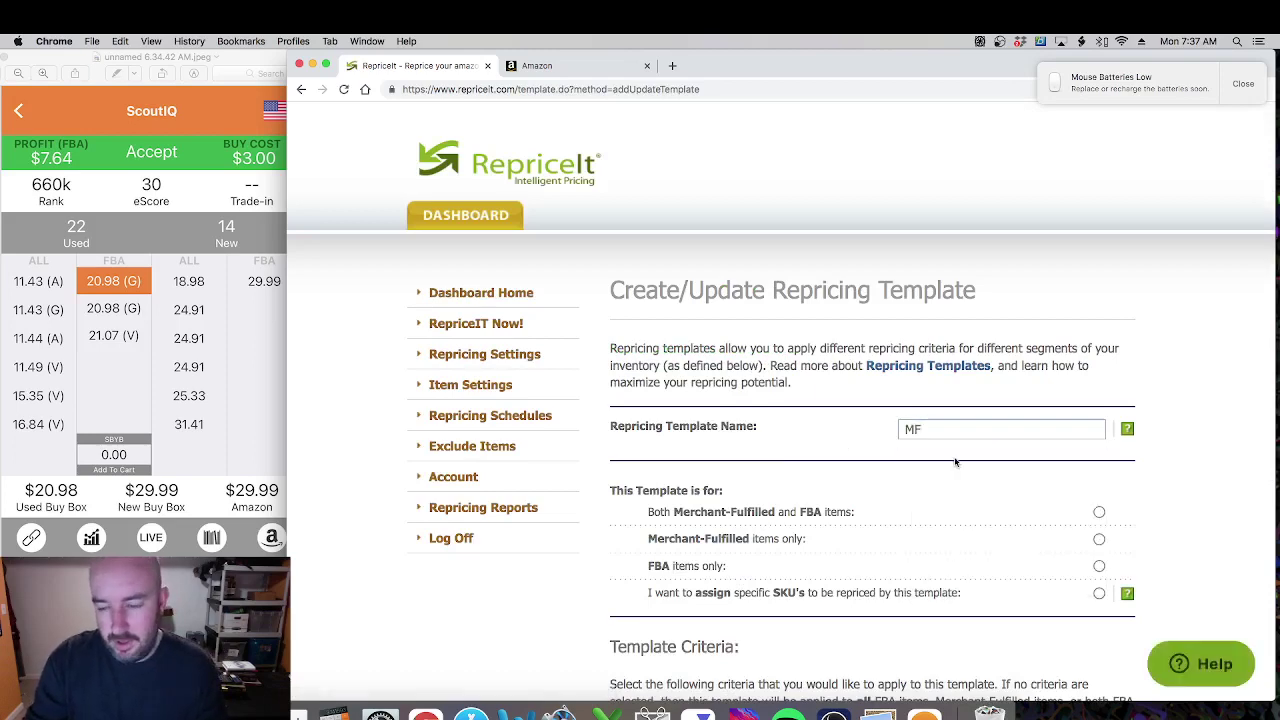
Step: Restrict the MF template to Merchant-Fulfilled items only
scroll(955, 462, down, 2)
drag(659, 449, 829, 451)
click(1087, 454)
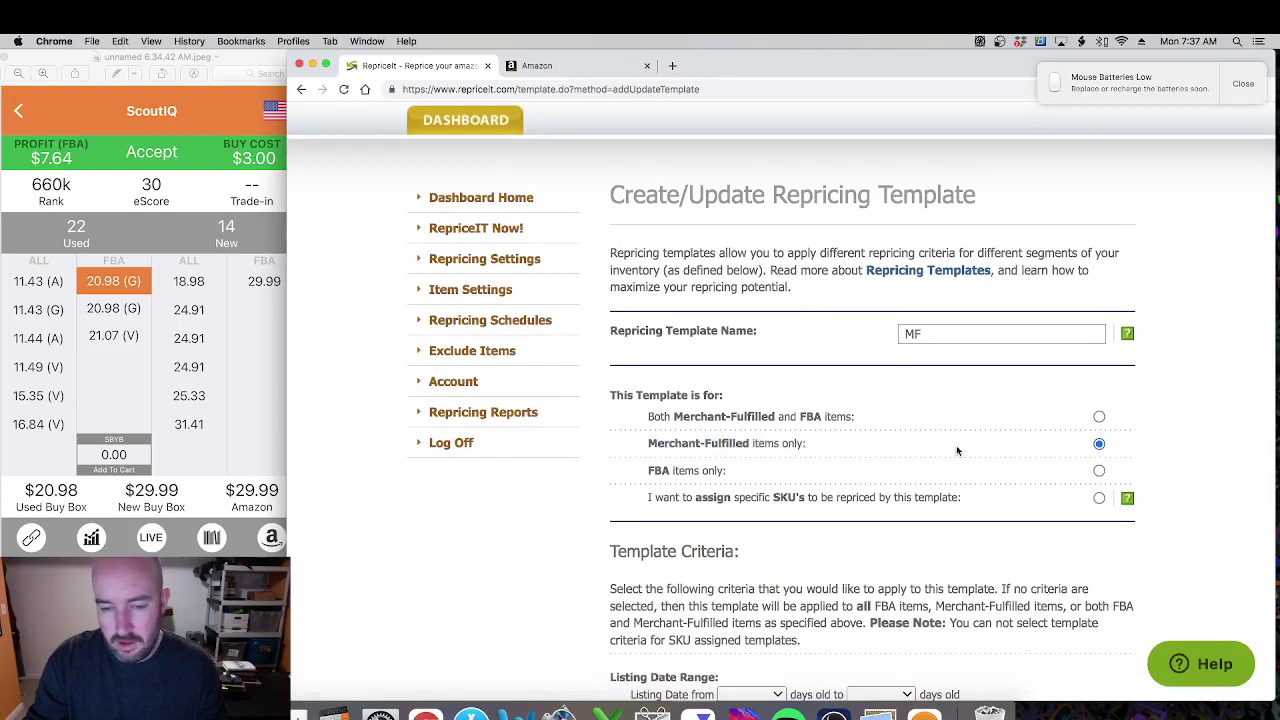
Step: Examine the template criteria, including the item ages offered for the listing date range
scroll(956, 450, down, 4)
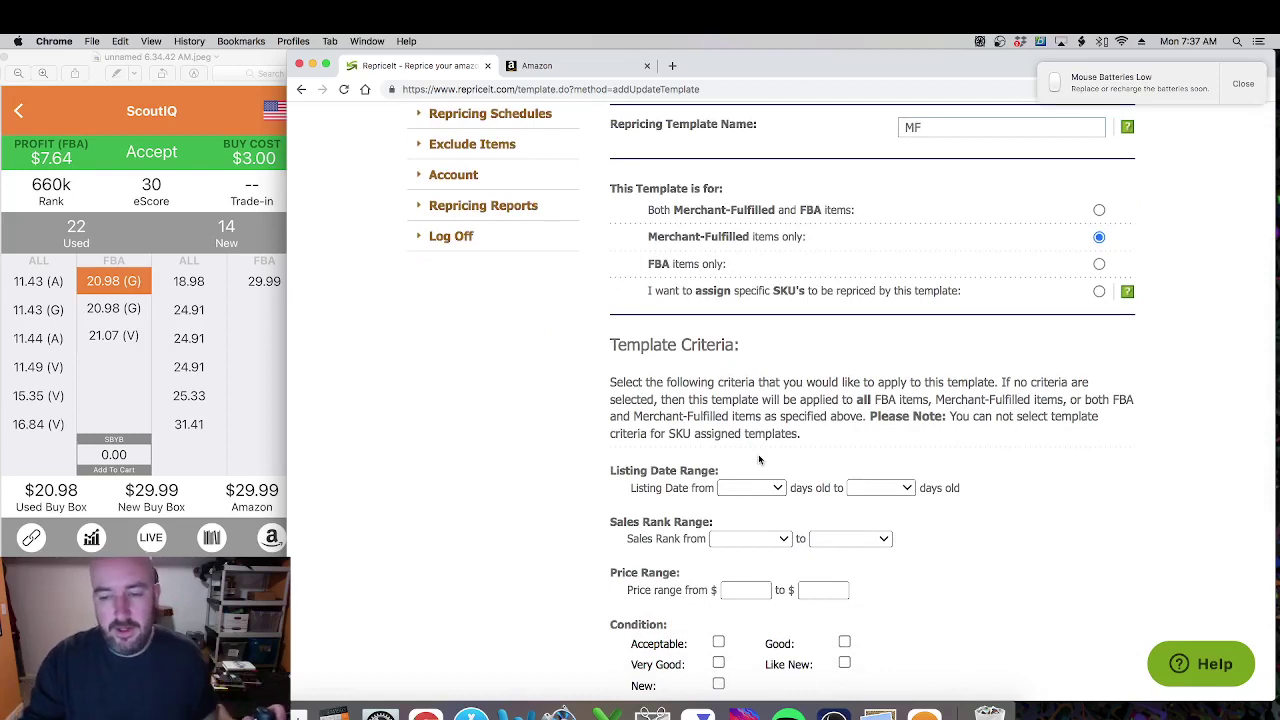
click(871, 487)
scroll(865, 575, down, 3)
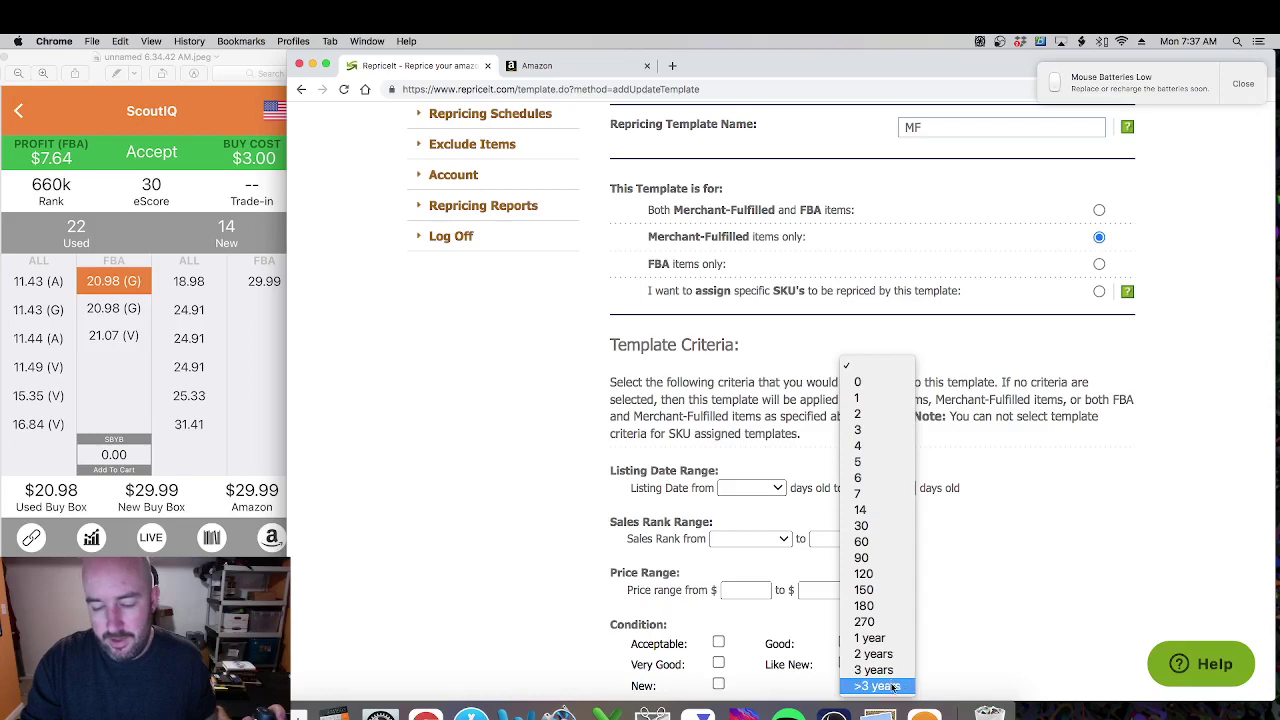
click(955, 668)
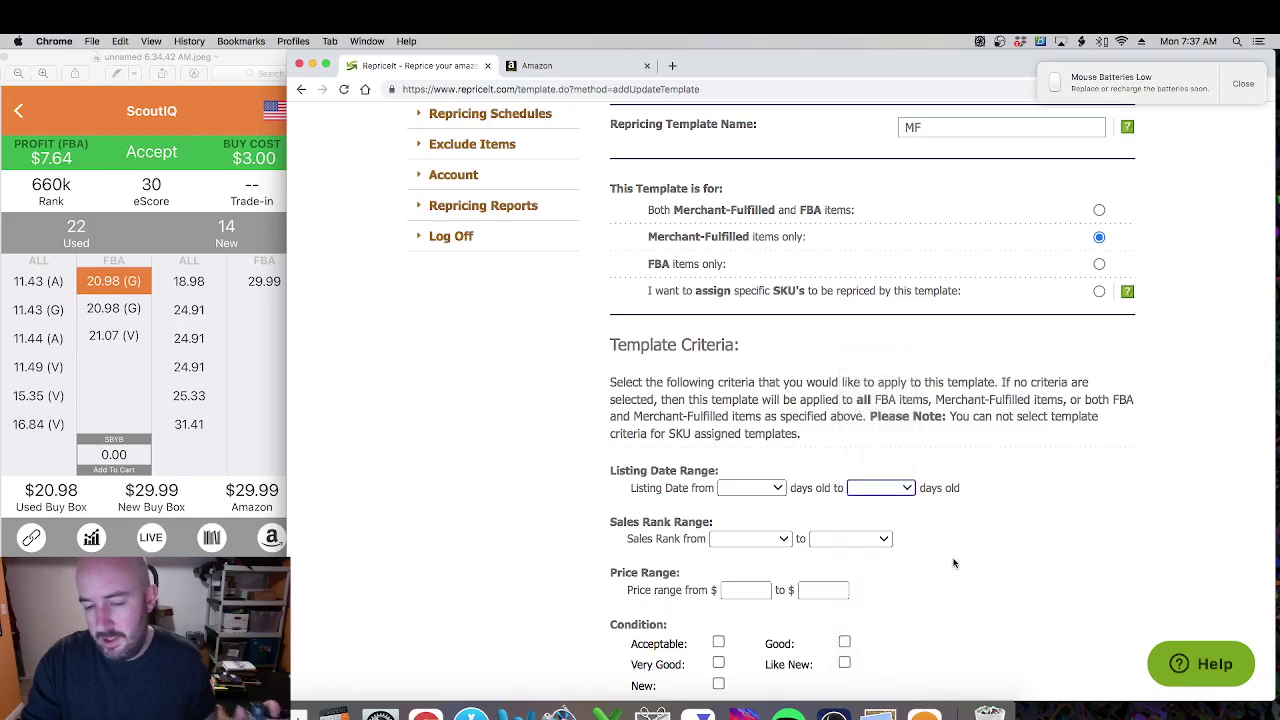
scroll(956, 560, down, 2)
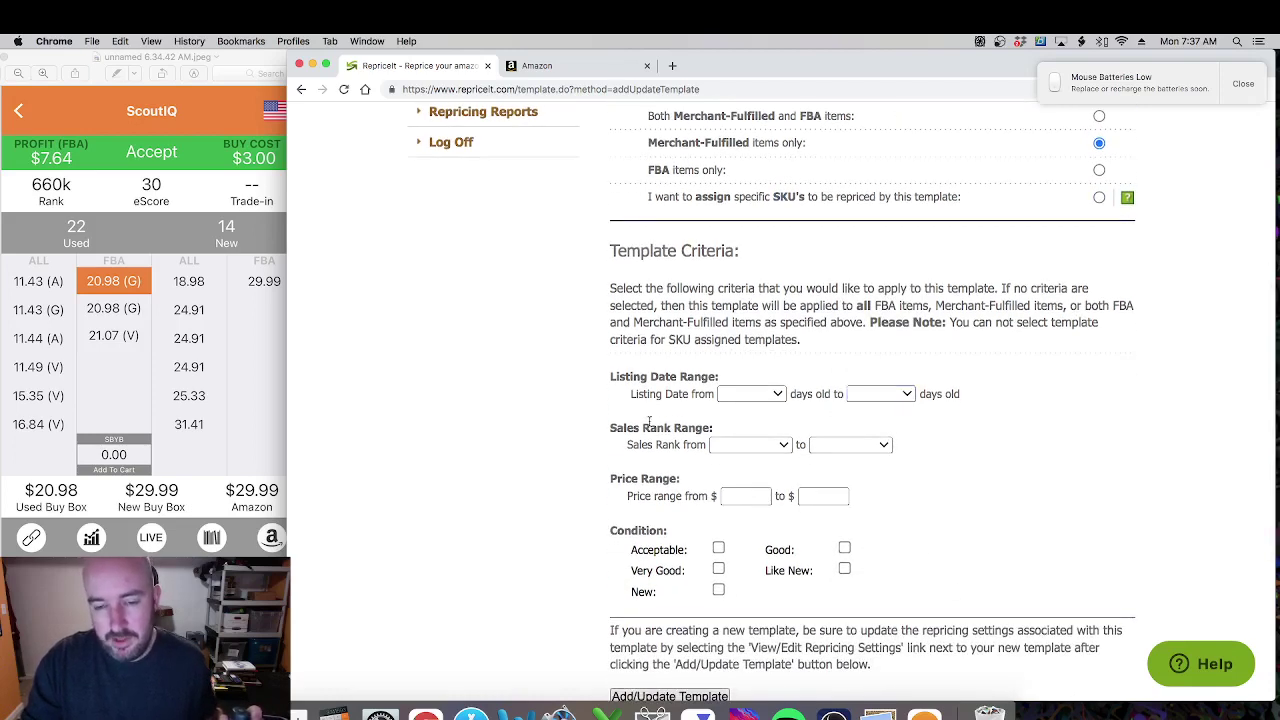
scroll(649, 421, down, 1)
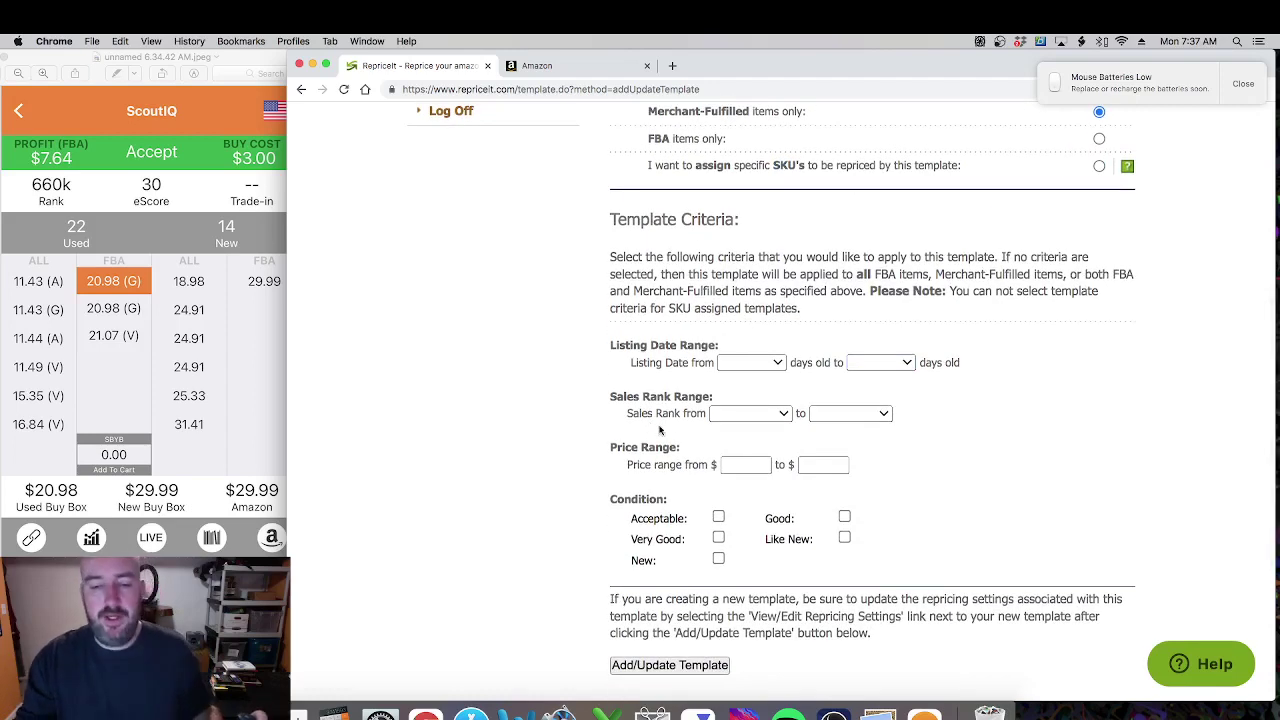
Step: Limit the template to Acceptable, Good, Very Good and Like New conditions and save it
click(718, 516)
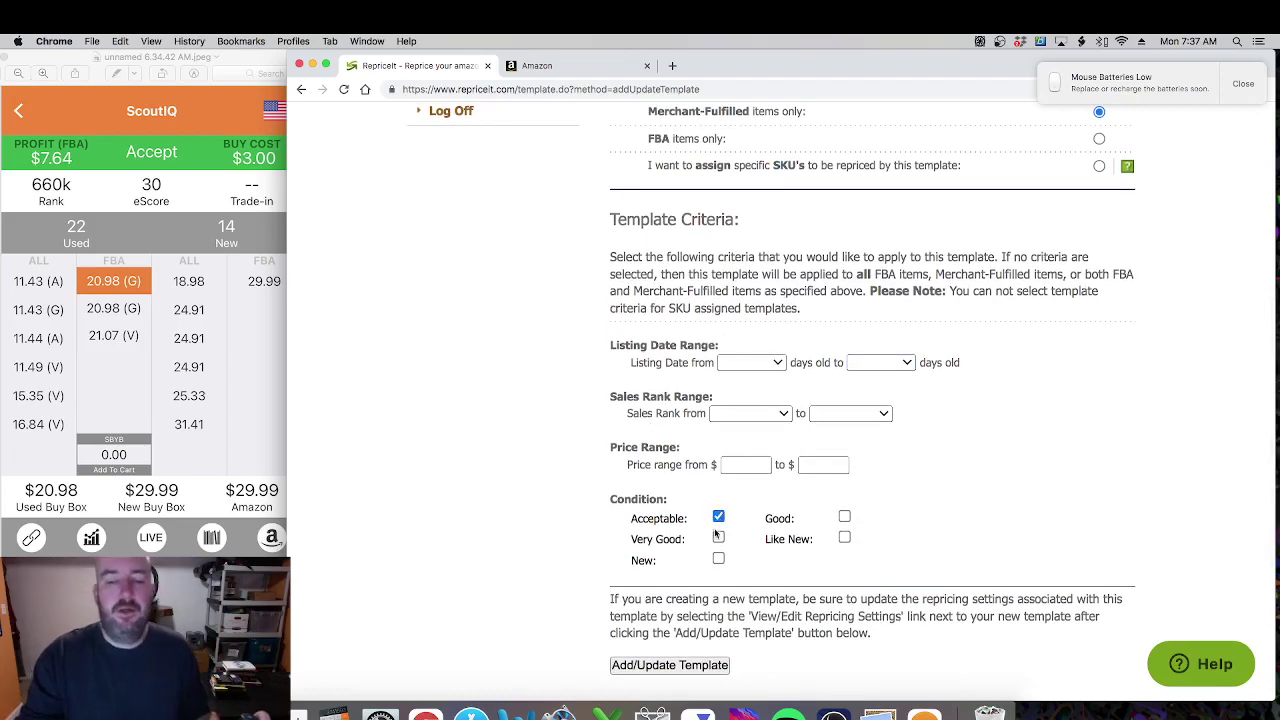
click(844, 537)
scroll(747, 537, down, 2)
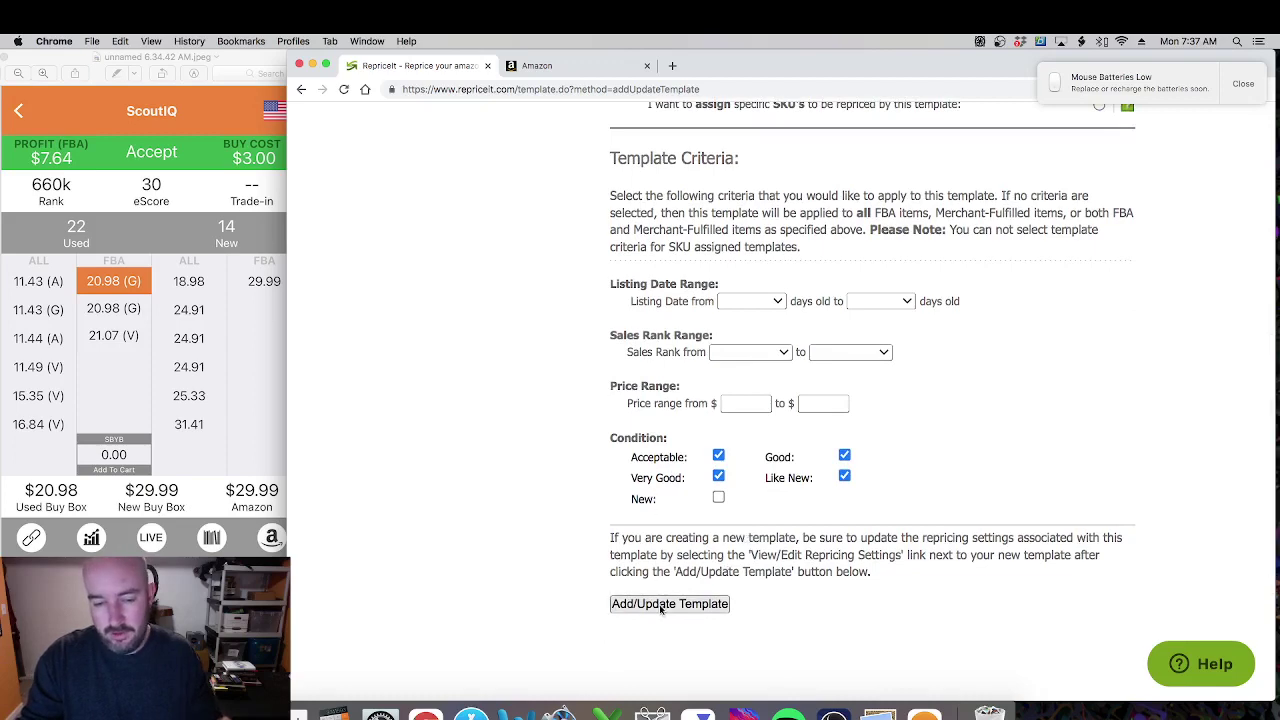
Step: Open the MF template's repricing settings and compare Used items, instead of New items, only against offers of their own kind
scroll(689, 556, down, 5)
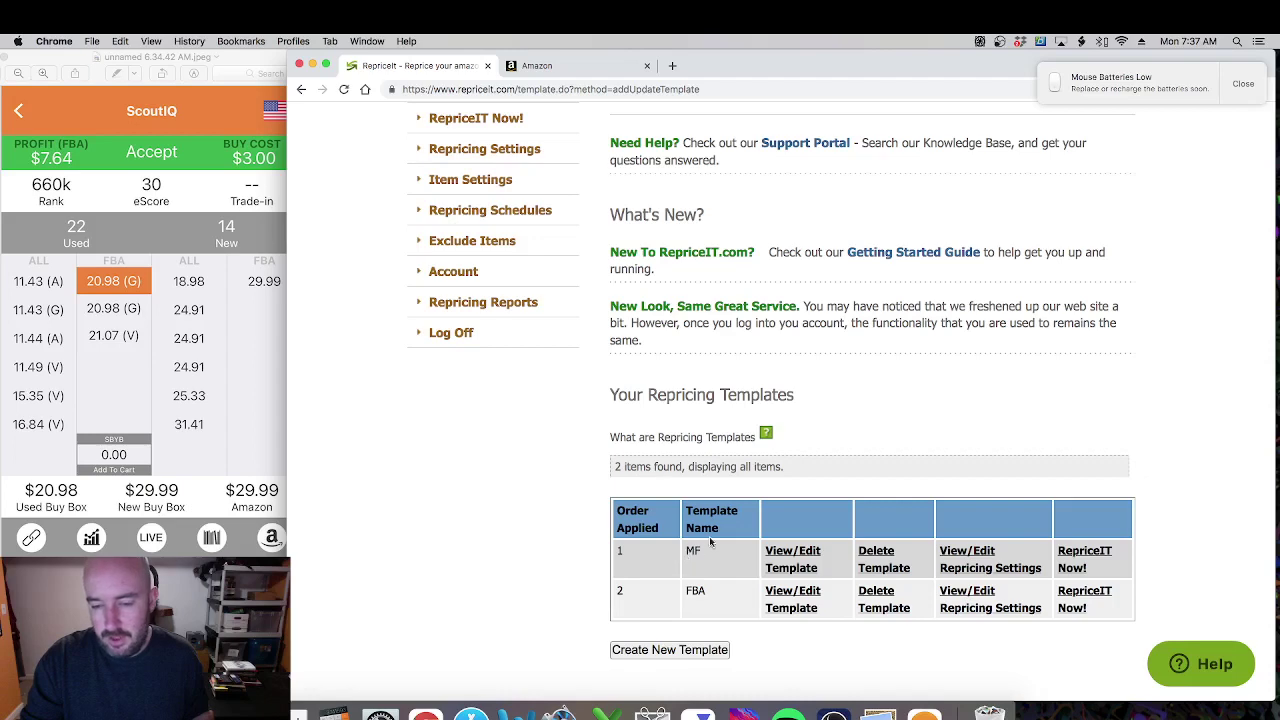
click(983, 545)
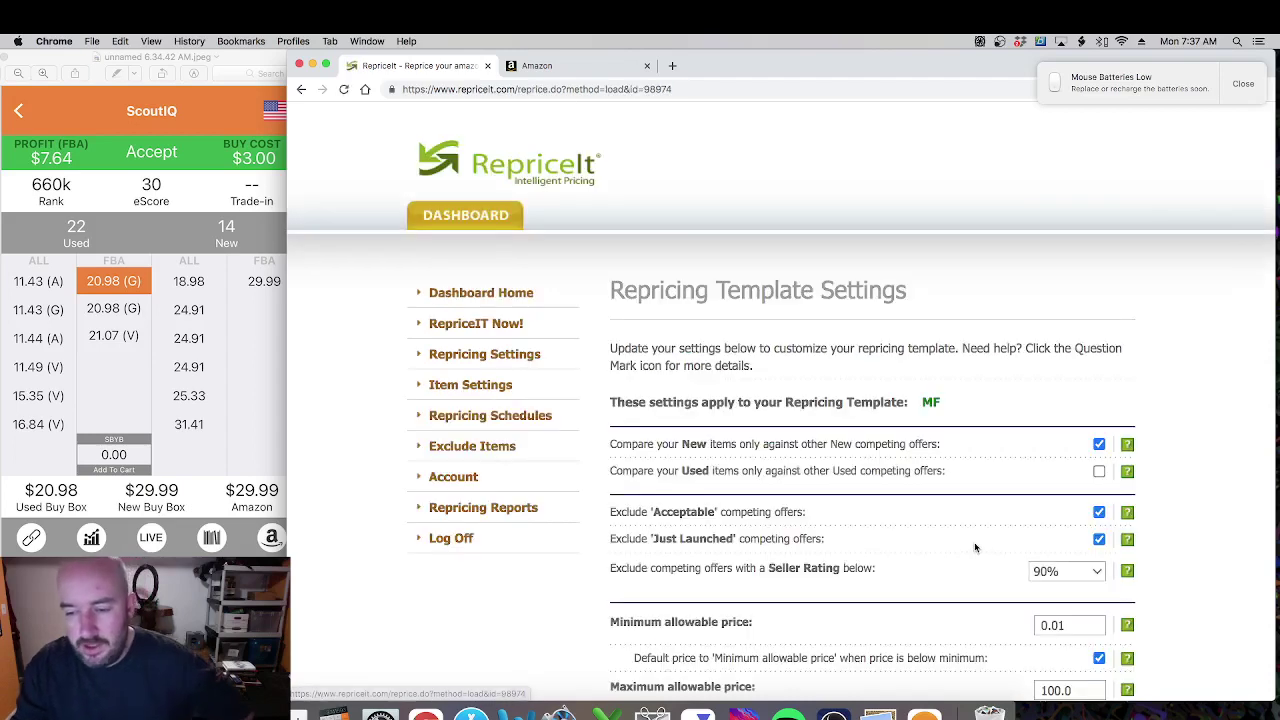
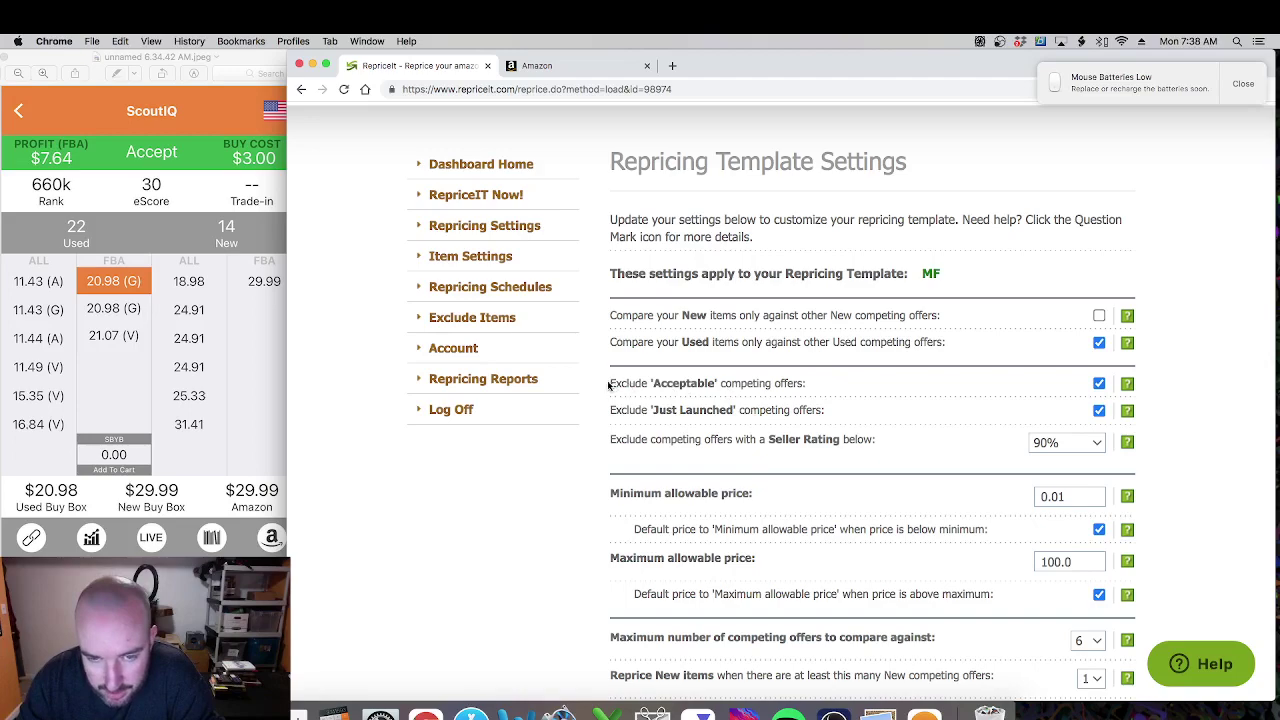
drag(608, 385, 663, 381)
click(663, 383)
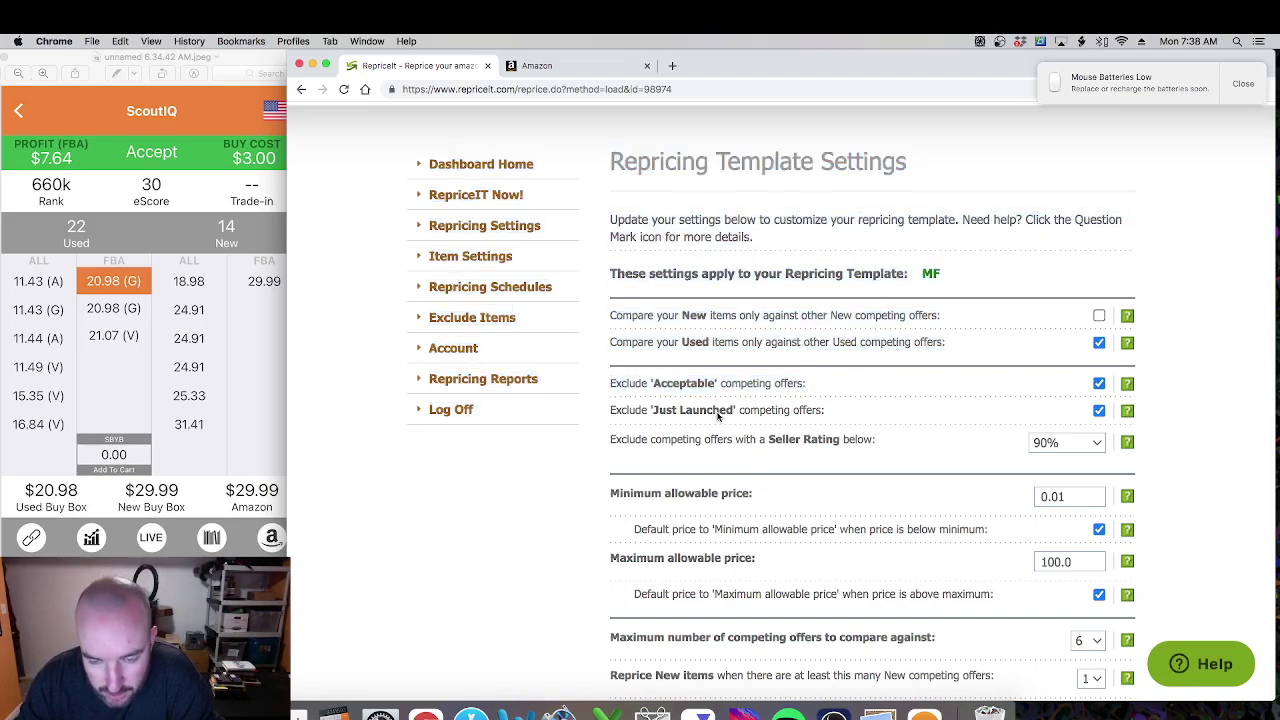
Step: Set the MF template's repricing mode to the lowest price by same condition or better
scroll(718, 416, down, 5)
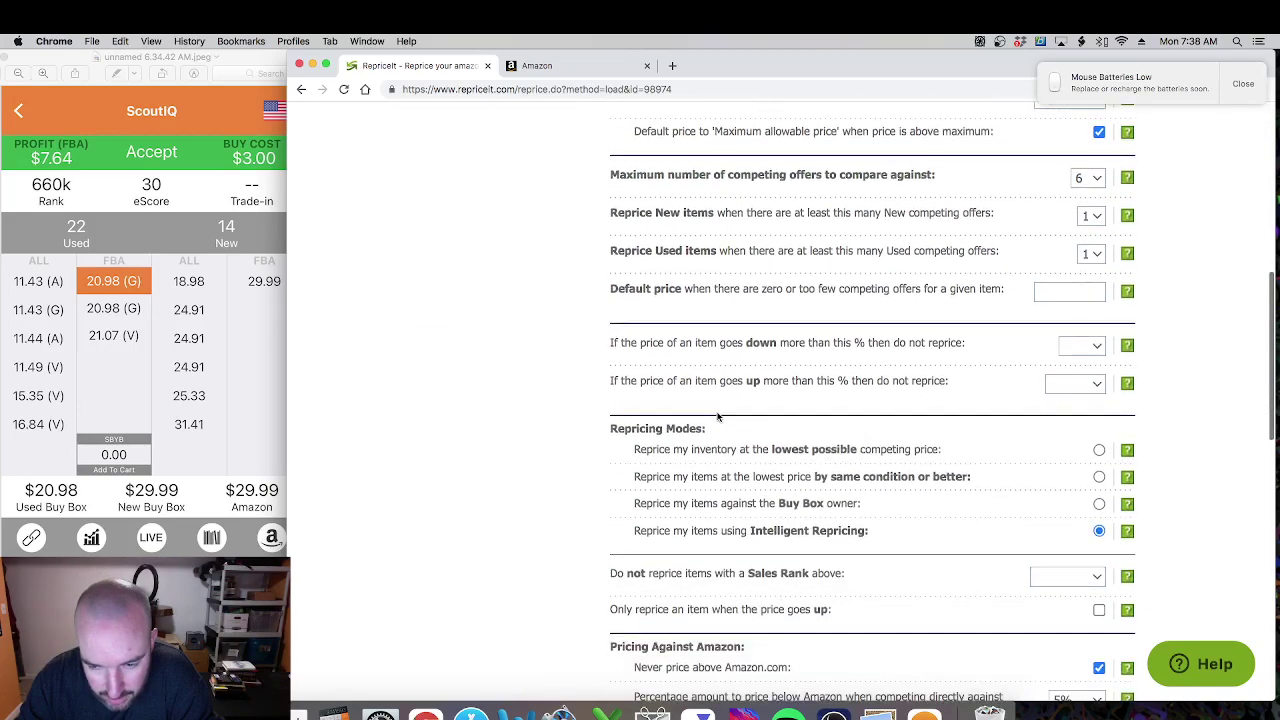
scroll(718, 416, down, 1)
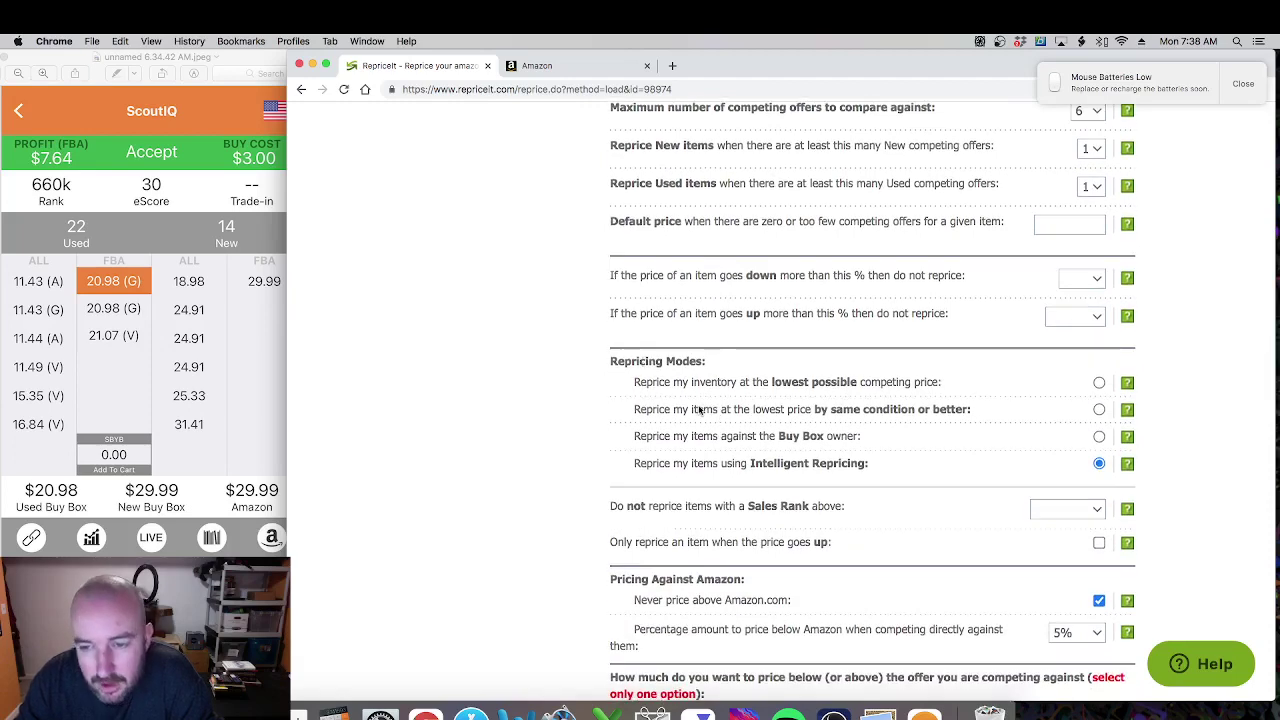
drag(673, 412, 845, 418)
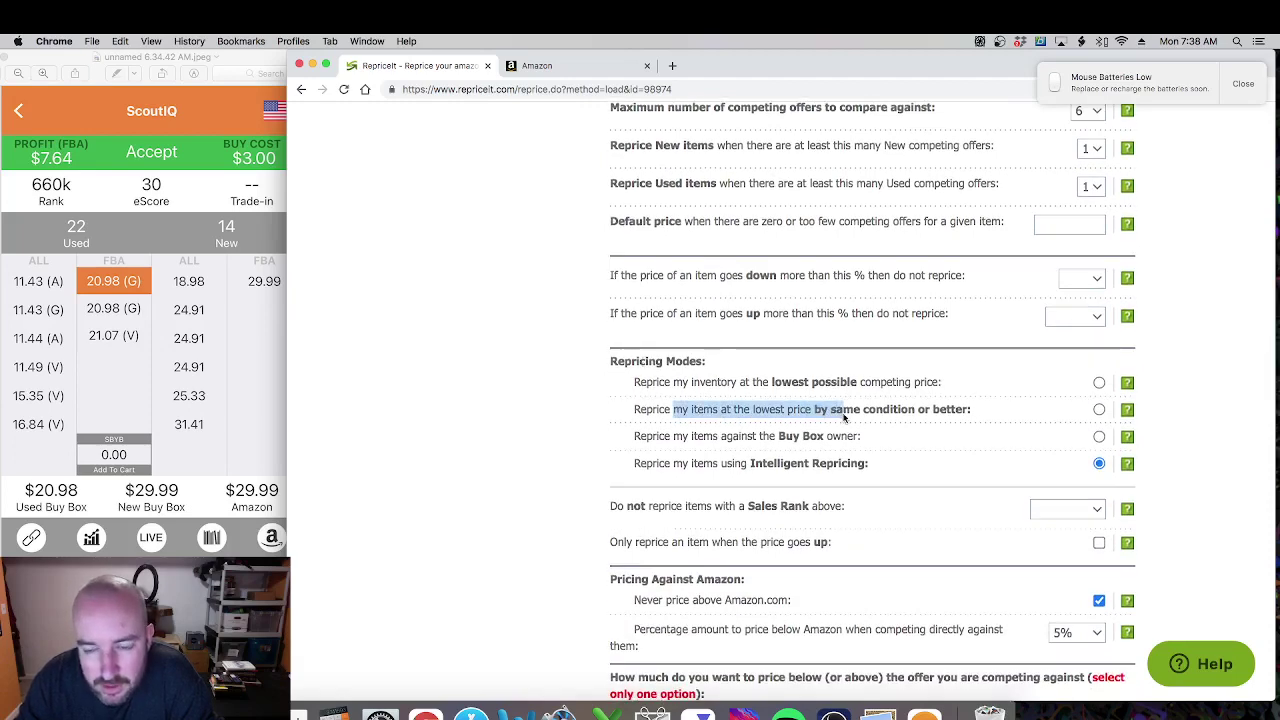
click(845, 418)
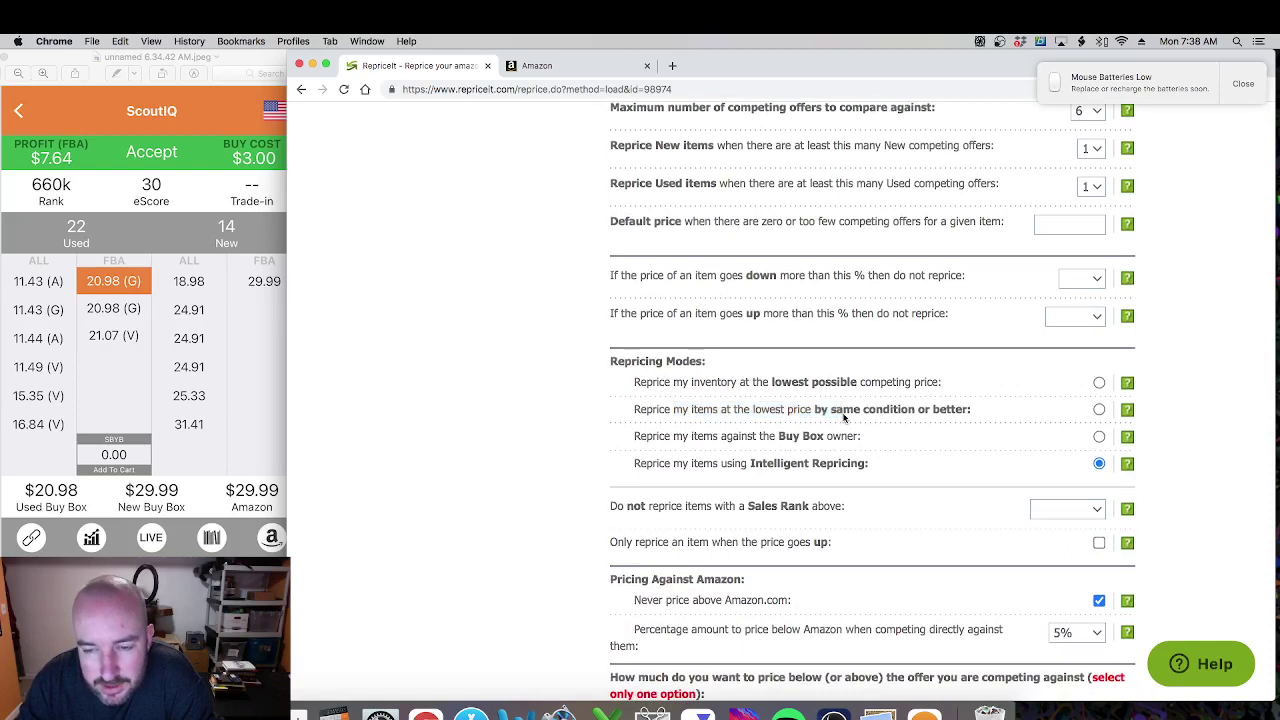
click(1099, 410)
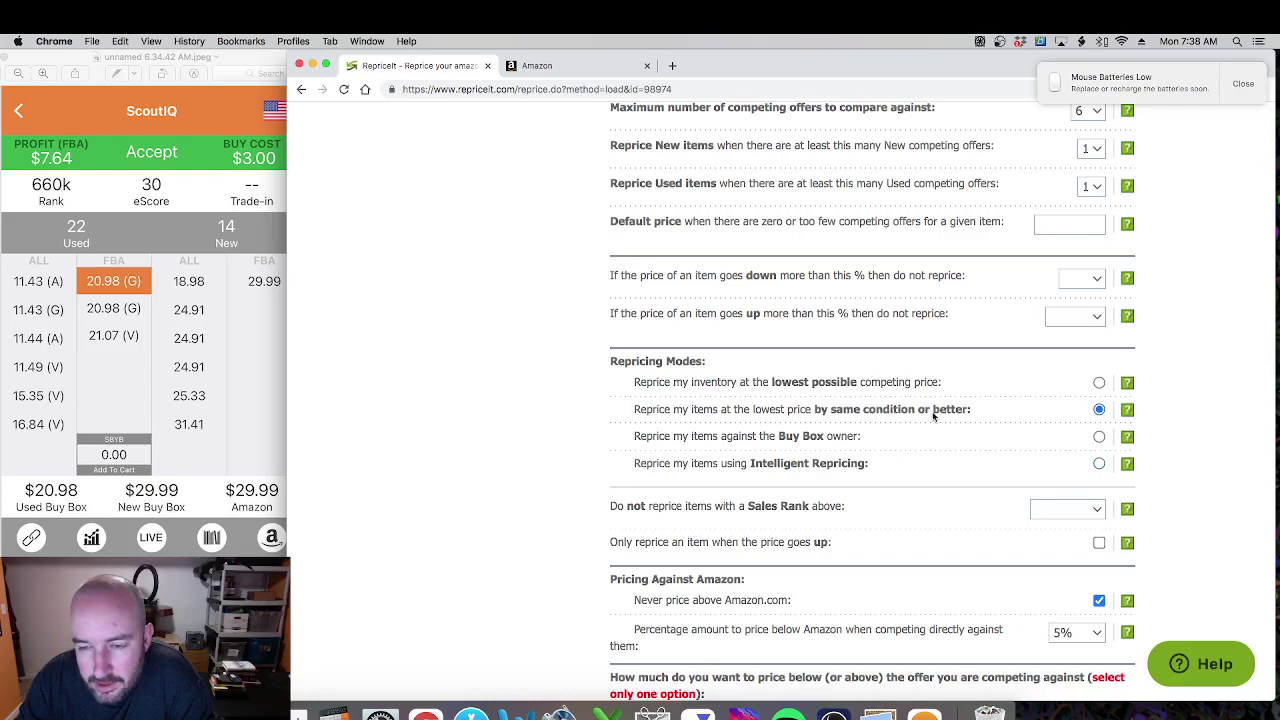
Step: Stop excluding Acceptable and Just Launched competing offers in the MF template, and exclude only sellers rated below 70%
scroll(932, 416, up, 5)
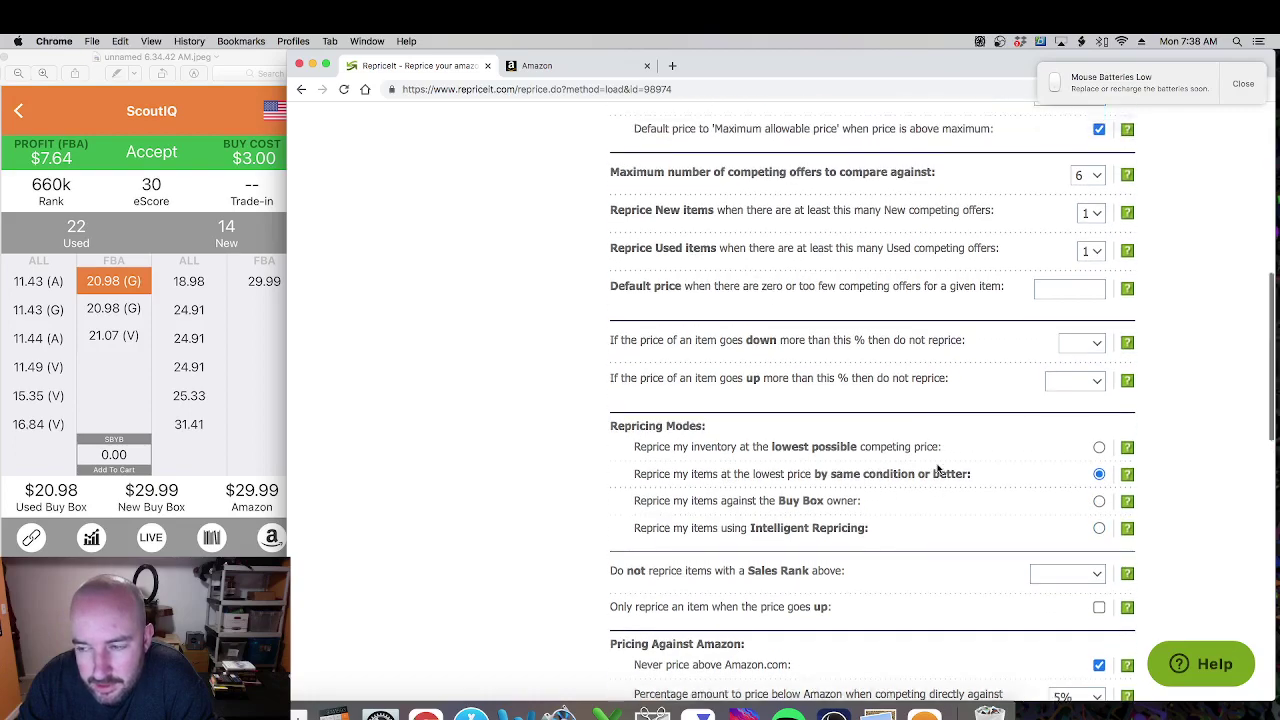
scroll(937, 468, up, 5)
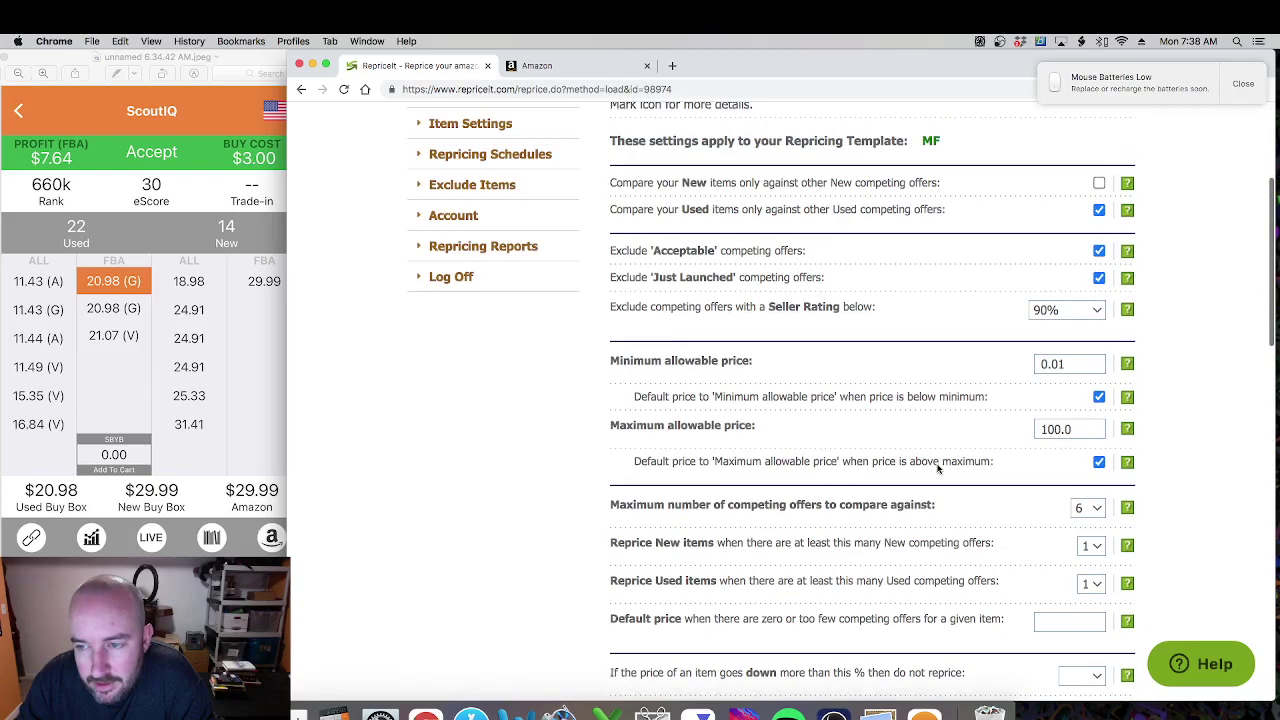
scroll(937, 468, up, 1)
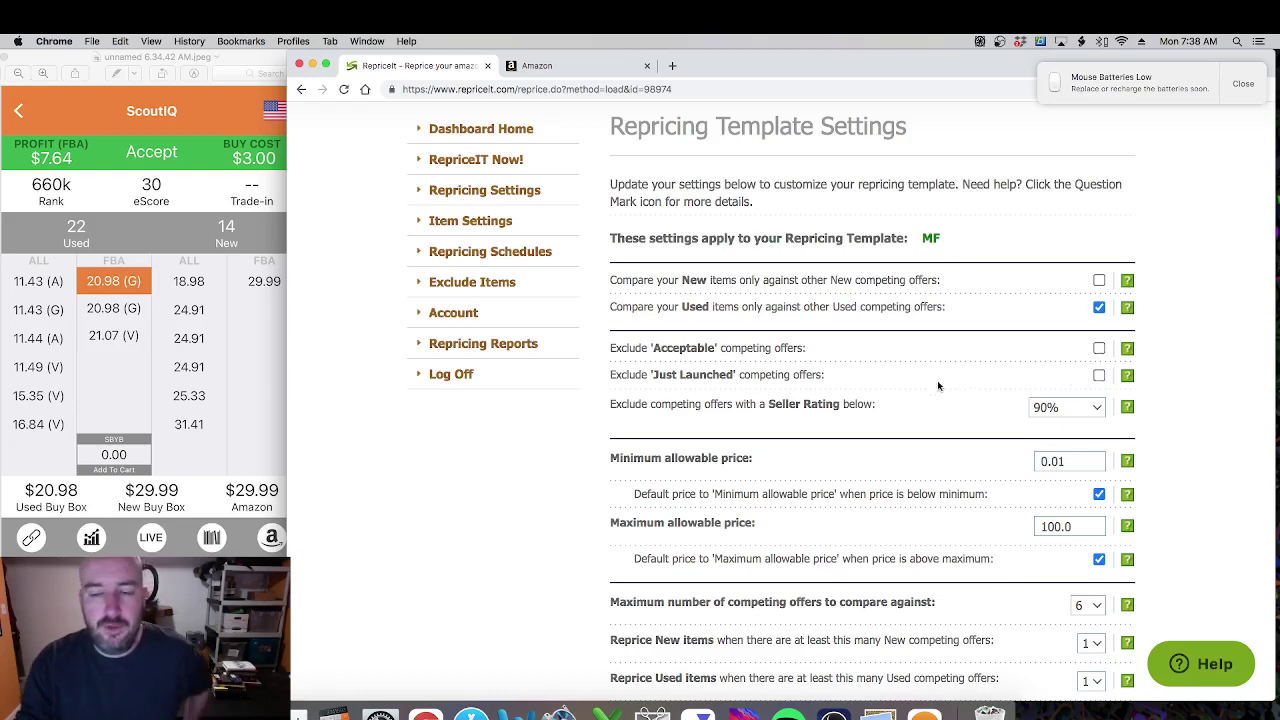
click(1061, 410)
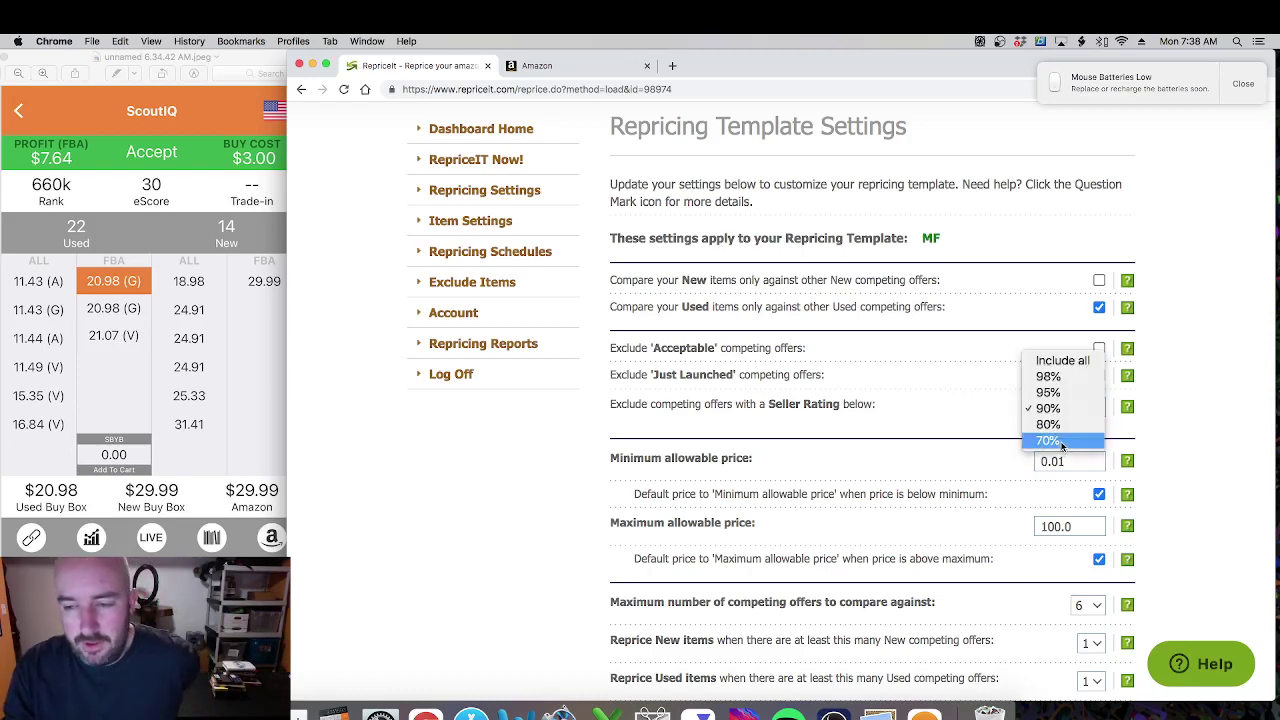
click(1059, 441)
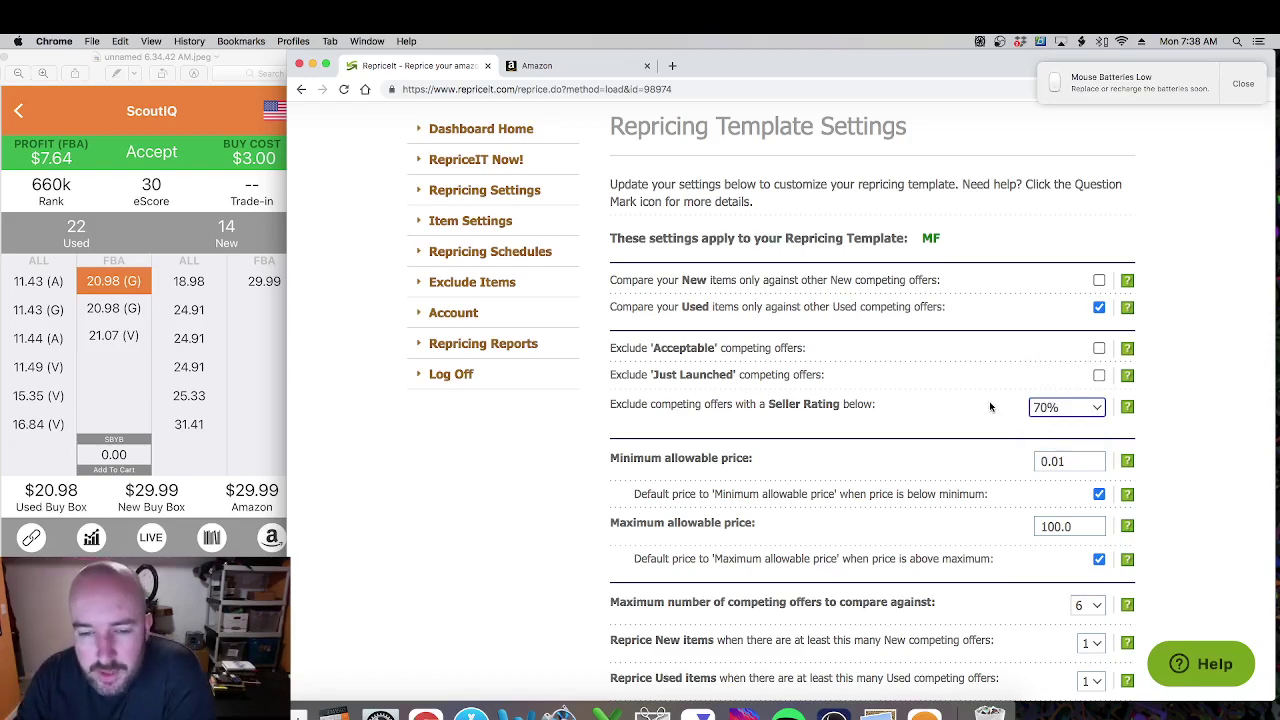
scroll(990, 407, down, 1)
click(1045, 389)
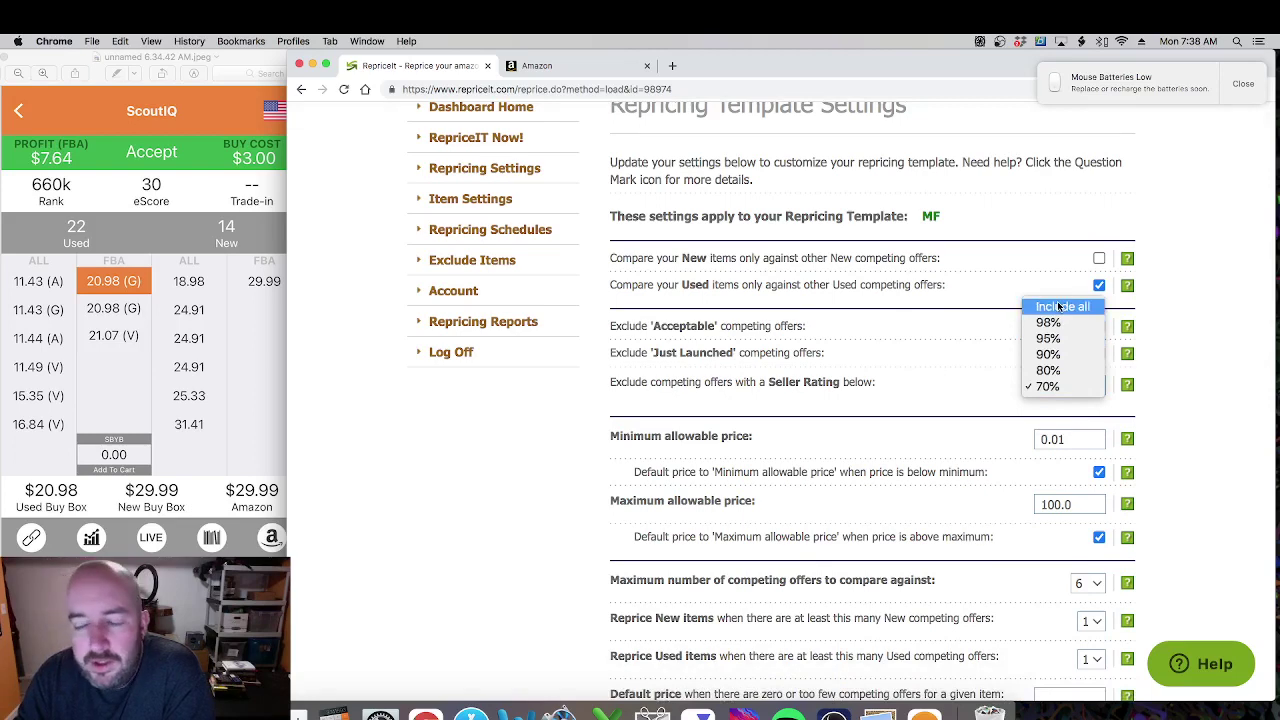
click(1058, 387)
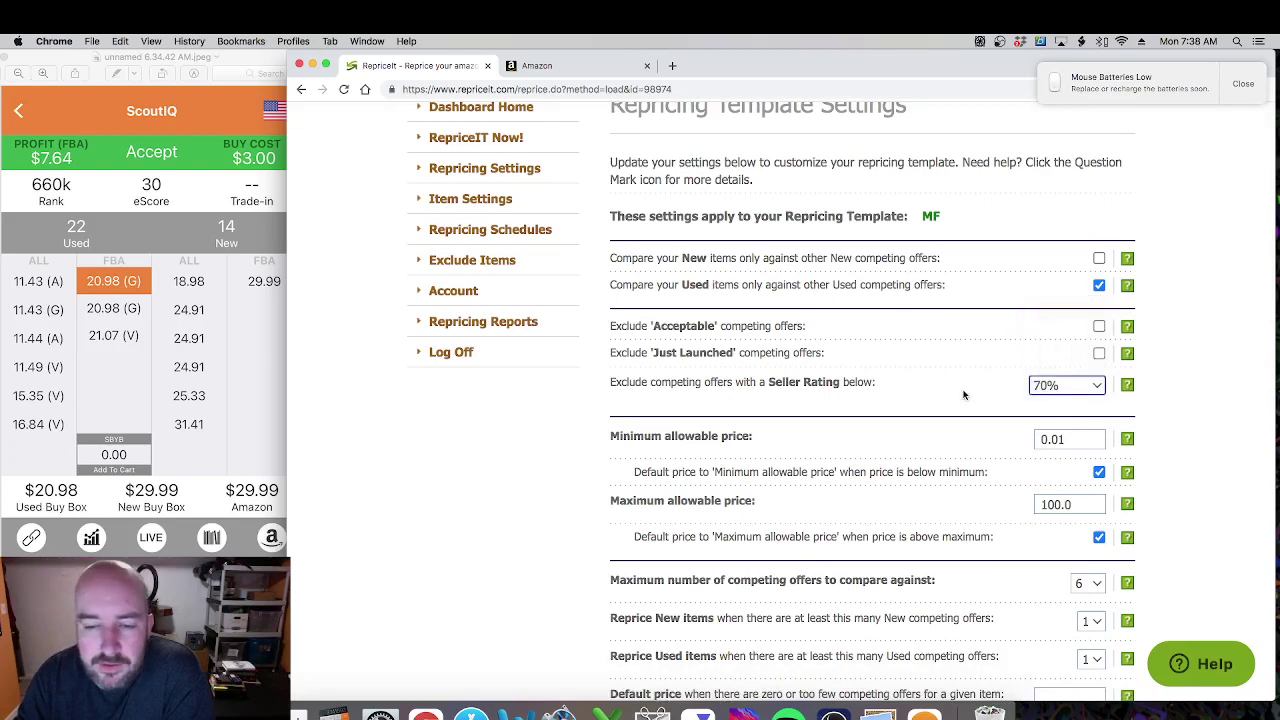
Step: Set the minimum allowable price to 10 and turn off defaulting to it when the price is below minimum
scroll(964, 395, down, 2)
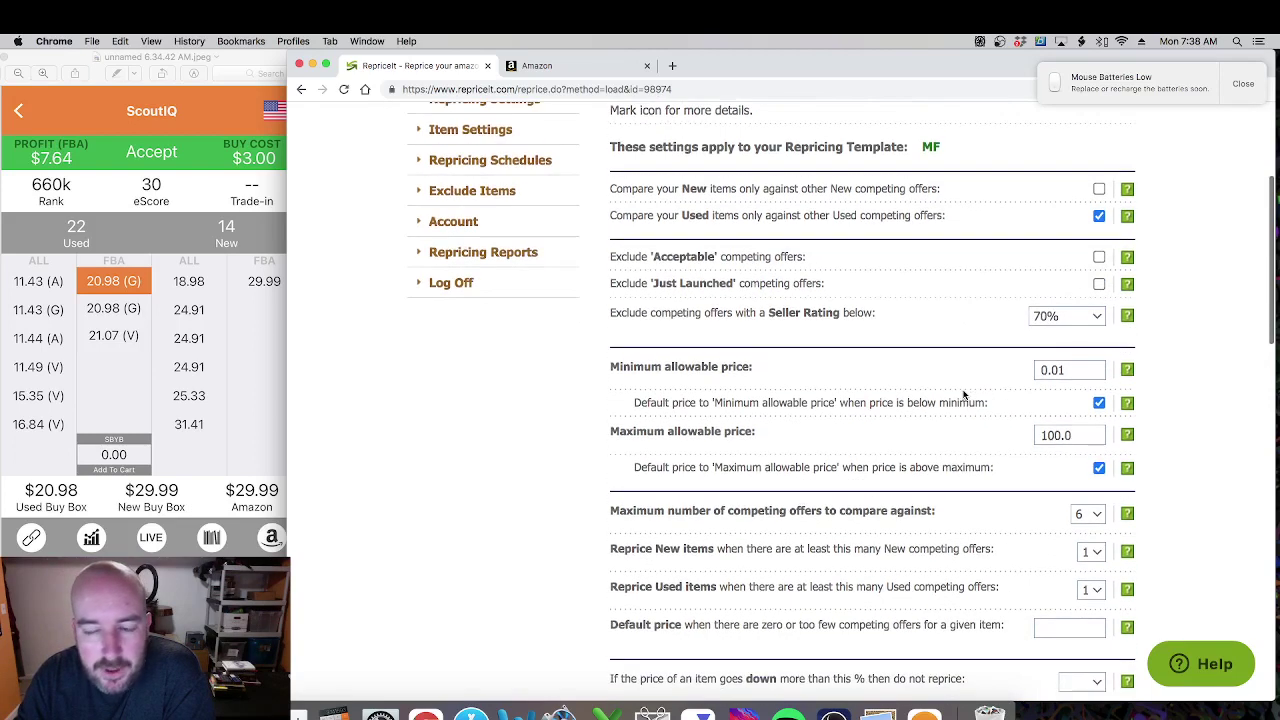
key(Tab)
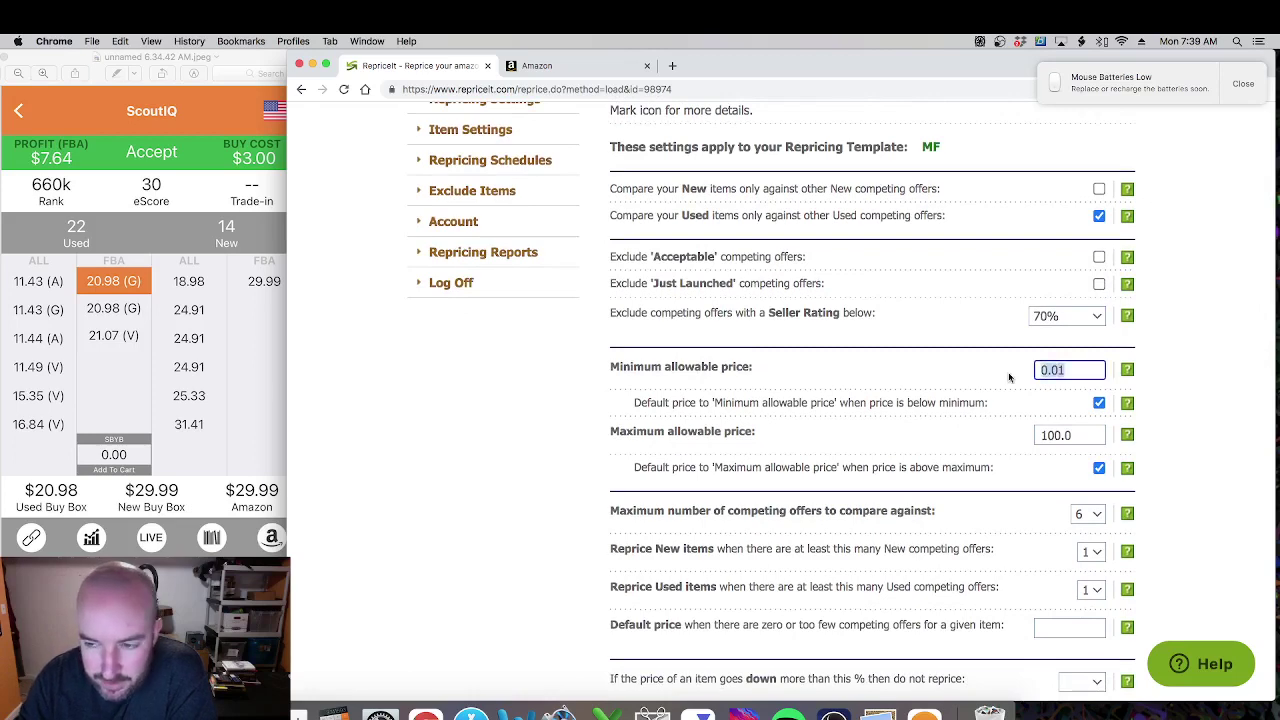
text(10)
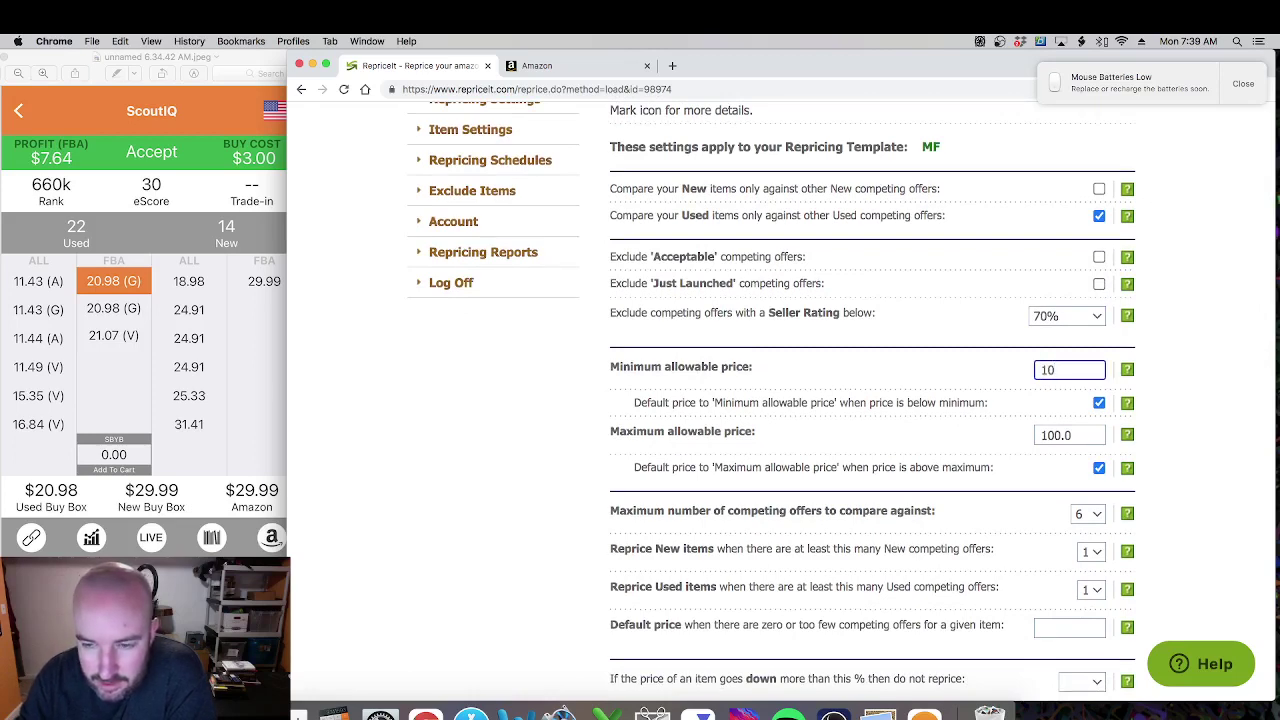
click(877, 407)
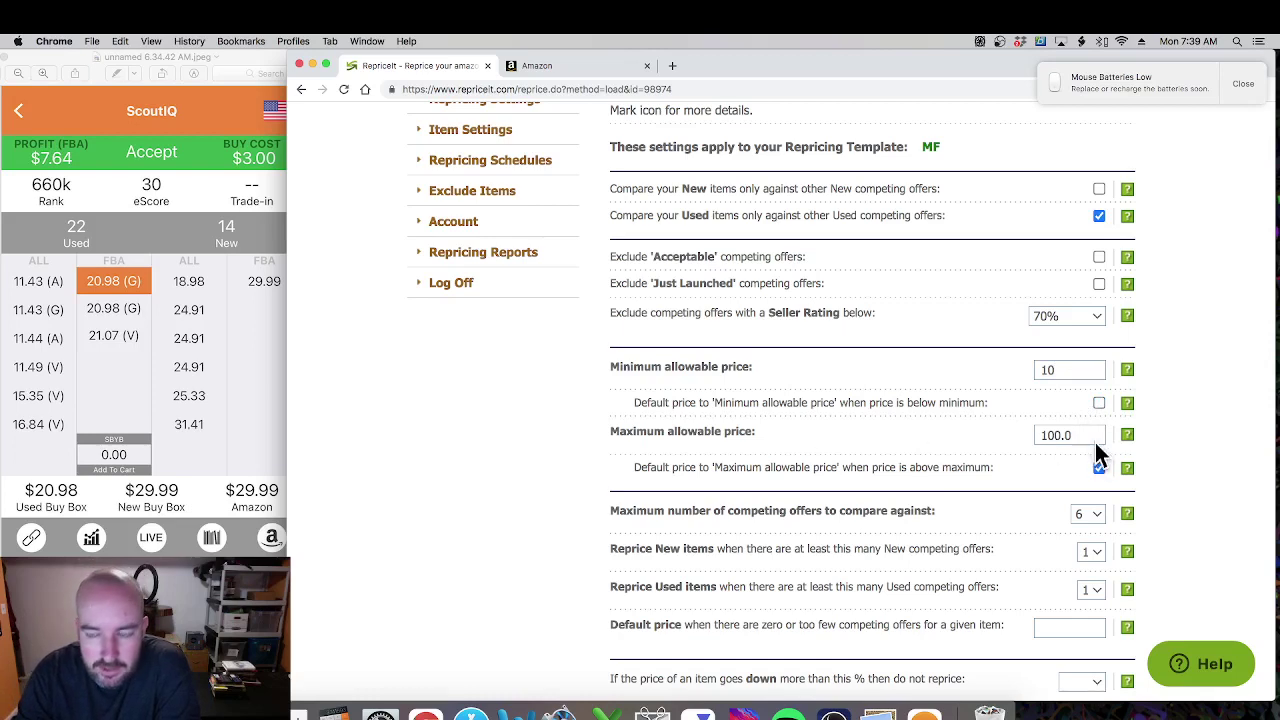
Step: Set the maximum allowable price to 500 and turn off defaulting to it when the price is above maximum
drag(1095, 442, 1019, 441)
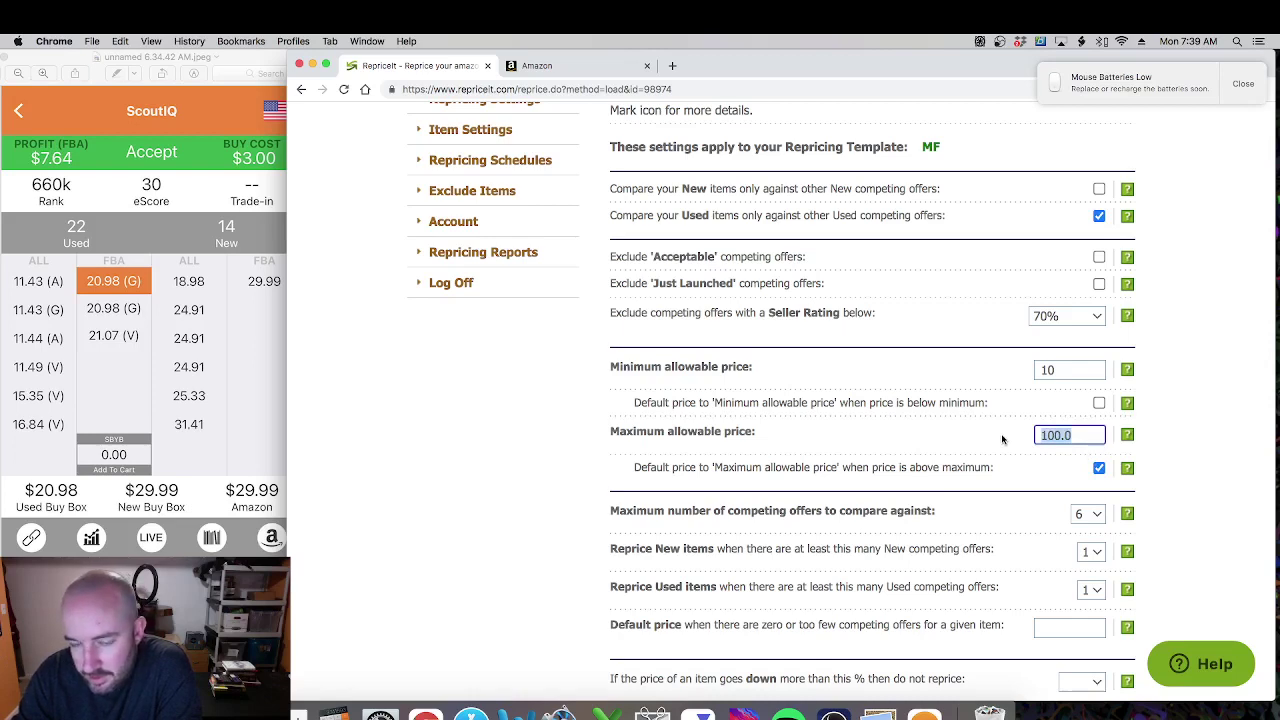
text(500)
click(963, 437)
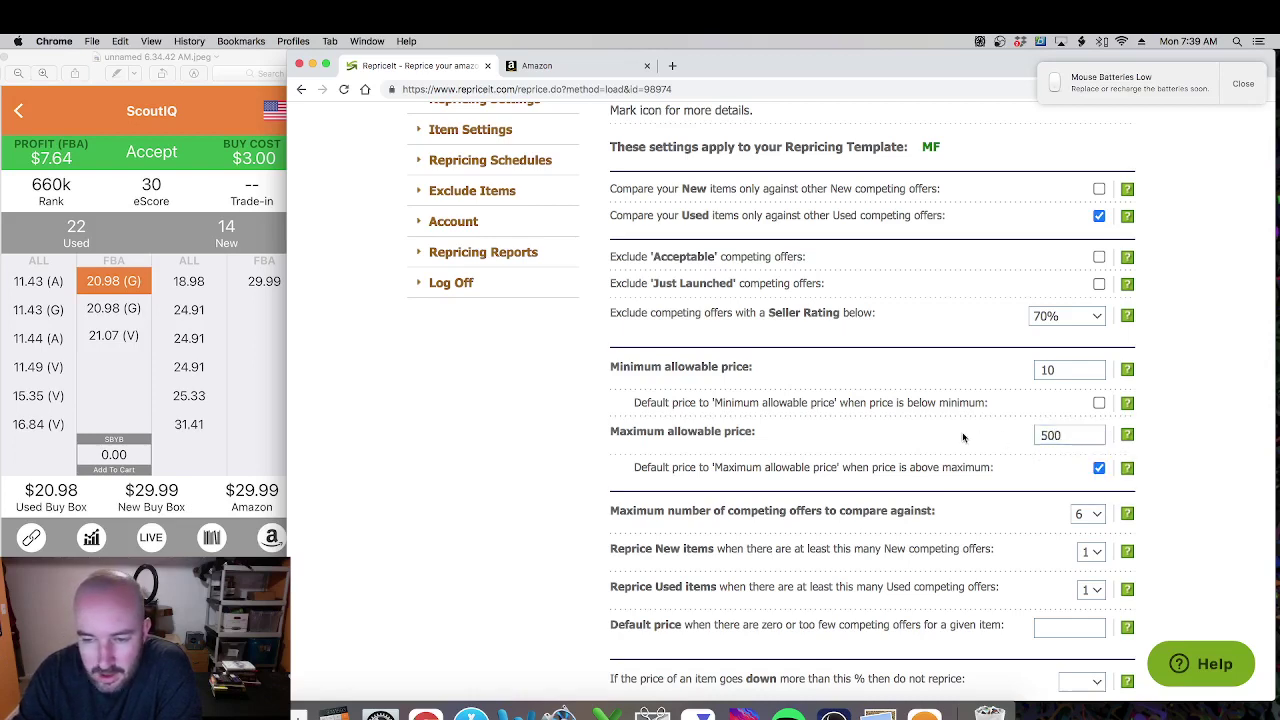
drag(684, 467, 838, 483)
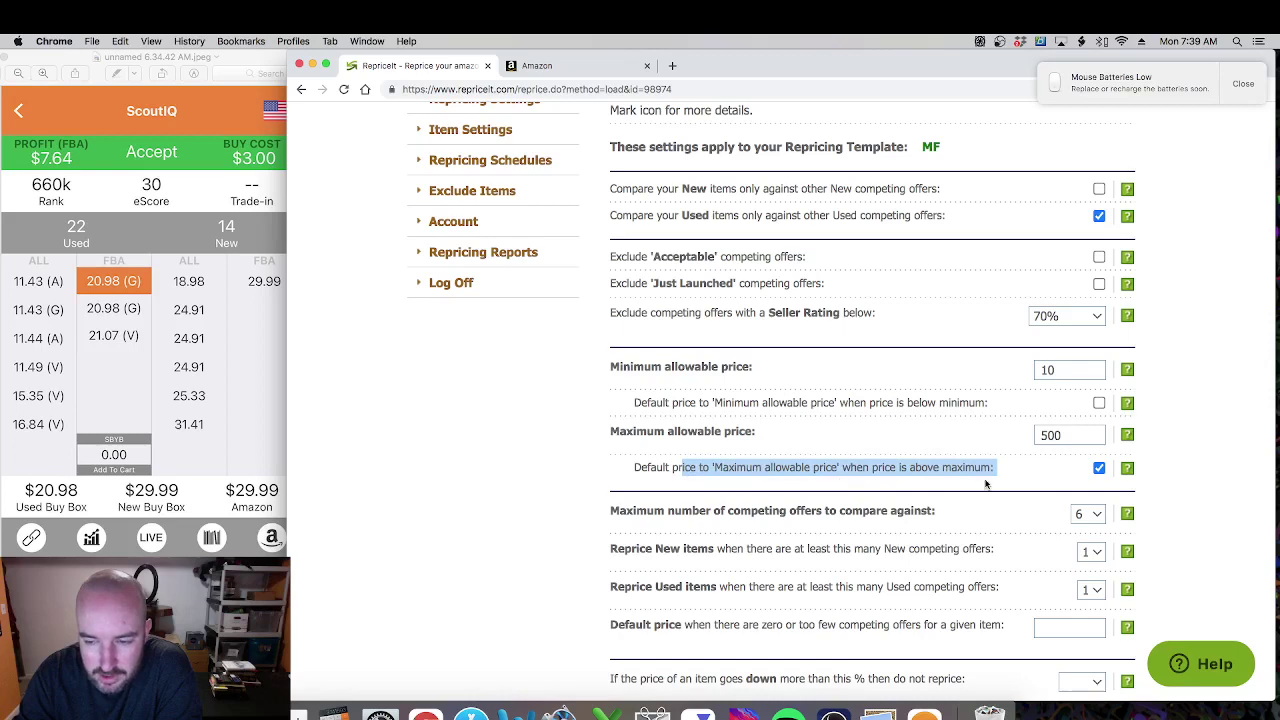
click(1100, 468)
Step: Set the maximum number of competing offers to compare against to 10 and keep the Used items threshold at 1
scroll(1059, 468, down, 1)
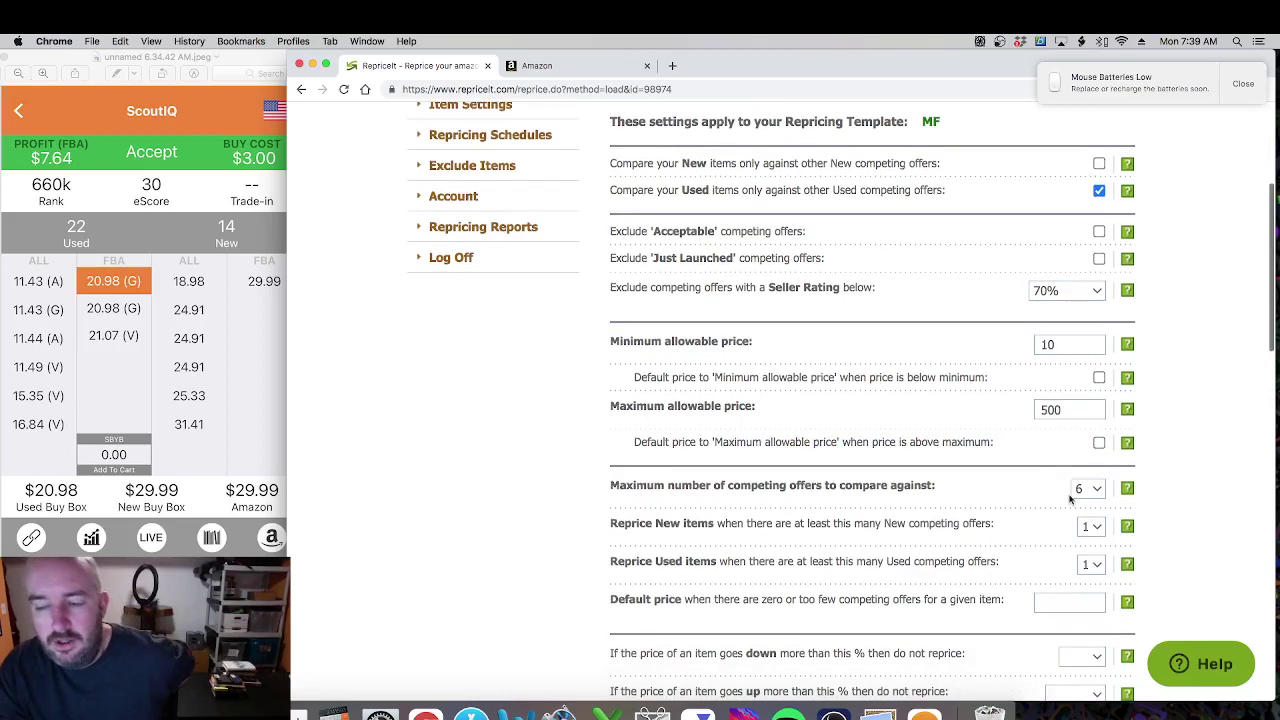
click(1078, 490)
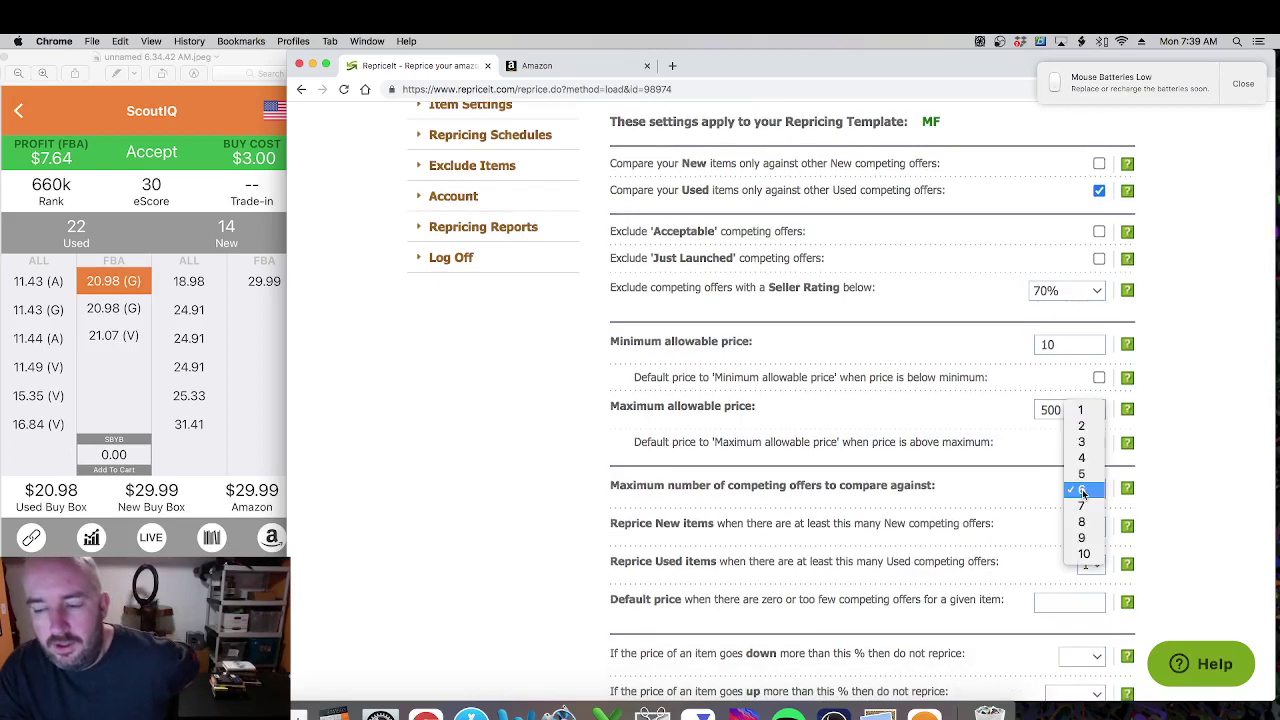
click(1088, 555)
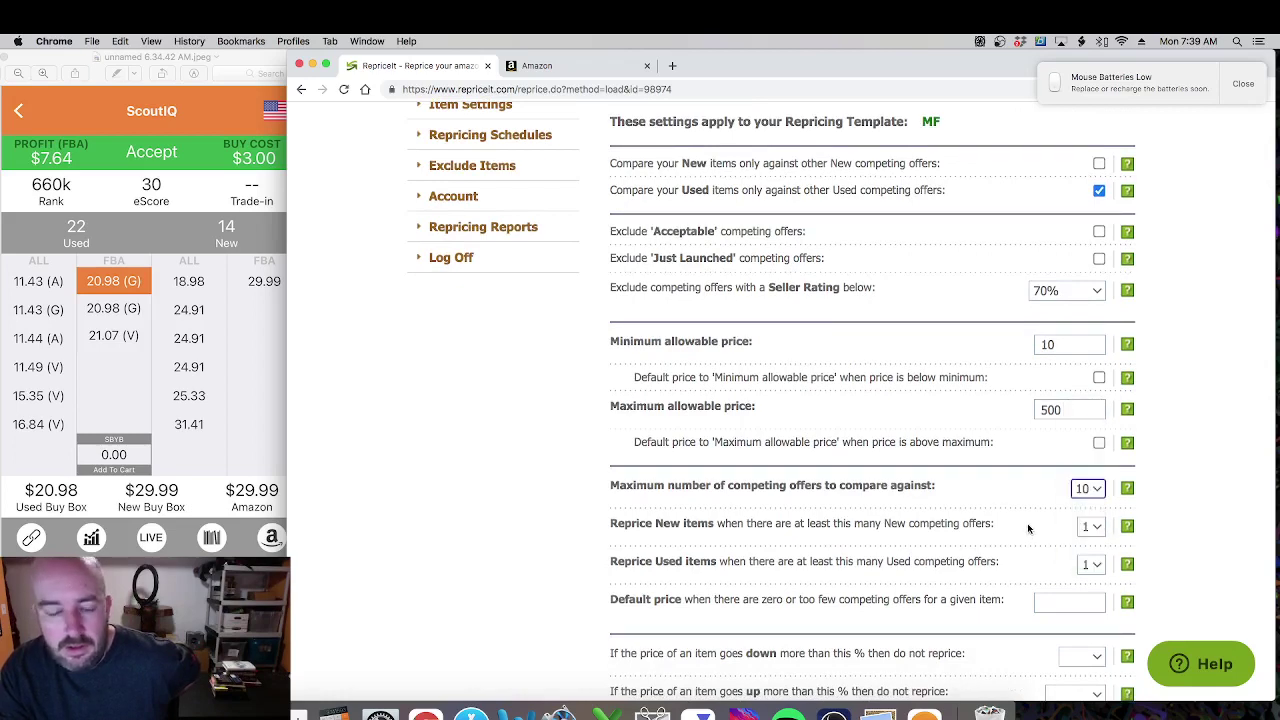
scroll(1028, 528, down, 3)
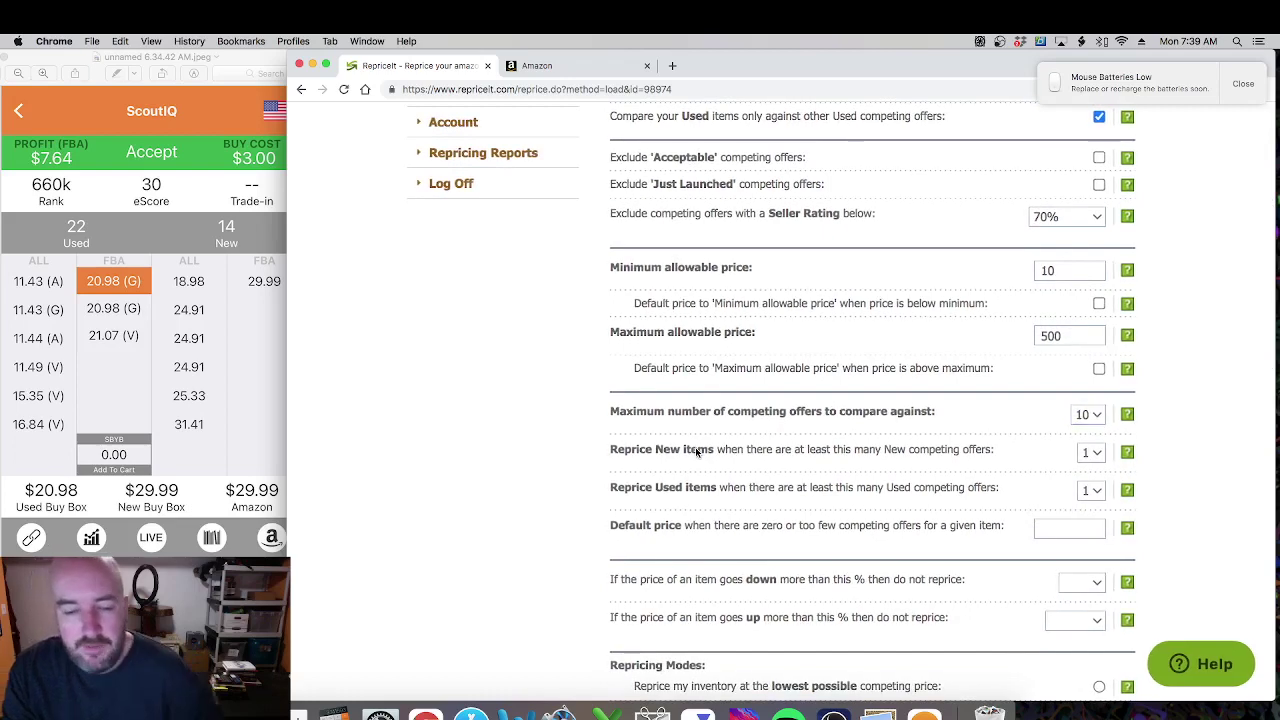
click(1086, 491)
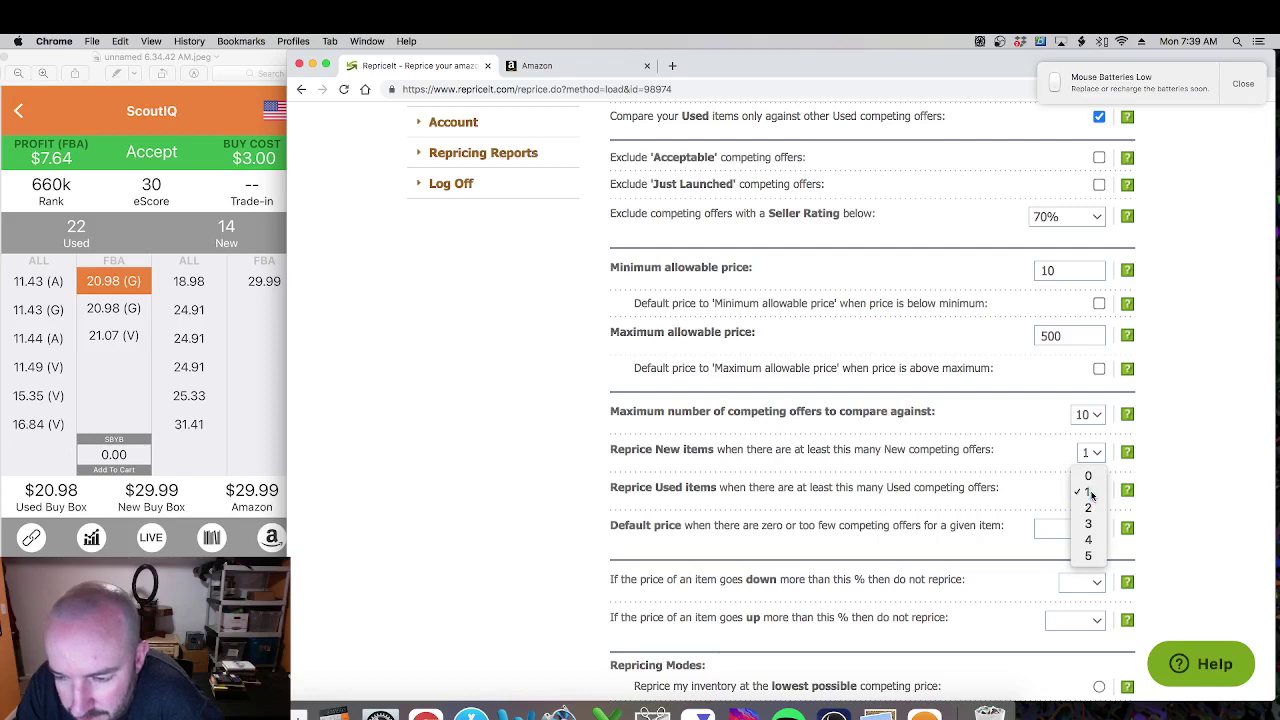
click(1090, 491)
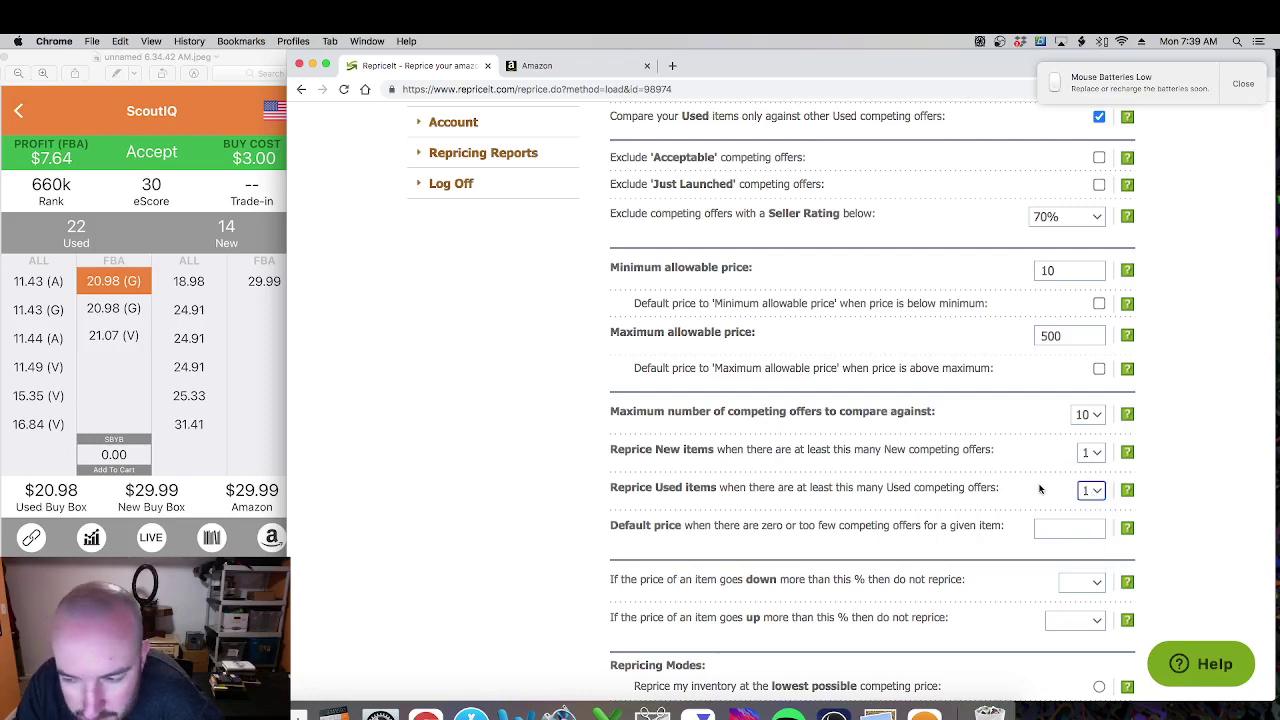
Step: Set repricing to be skipped when an item's price goes down or up by more than 1%
scroll(1040, 488, down, 2)
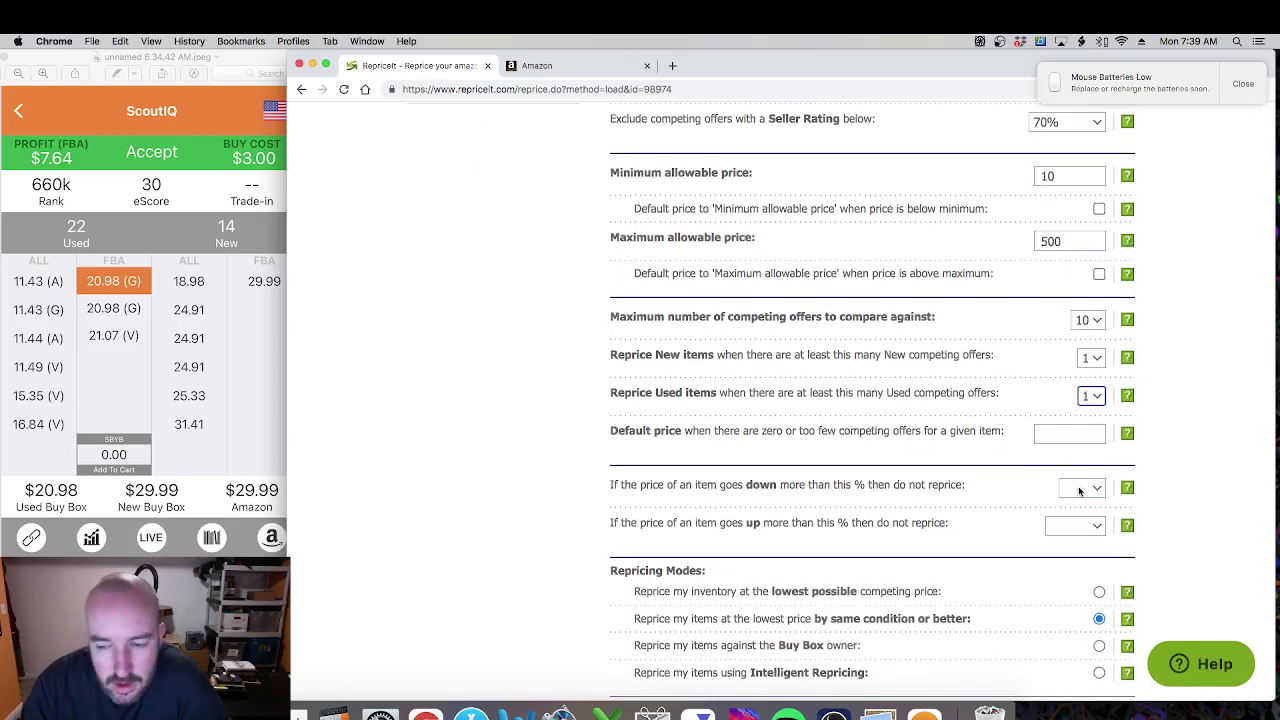
click(1081, 490)
click(1083, 503)
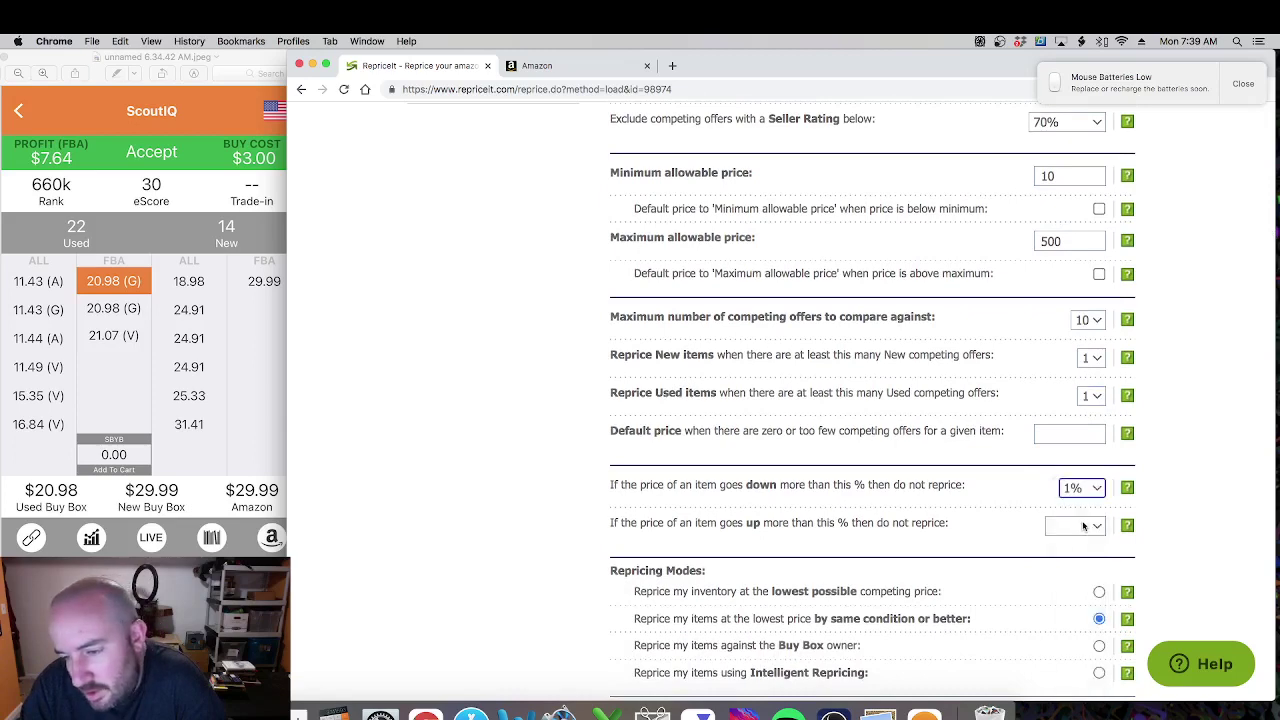
click(1082, 525)
click(1084, 541)
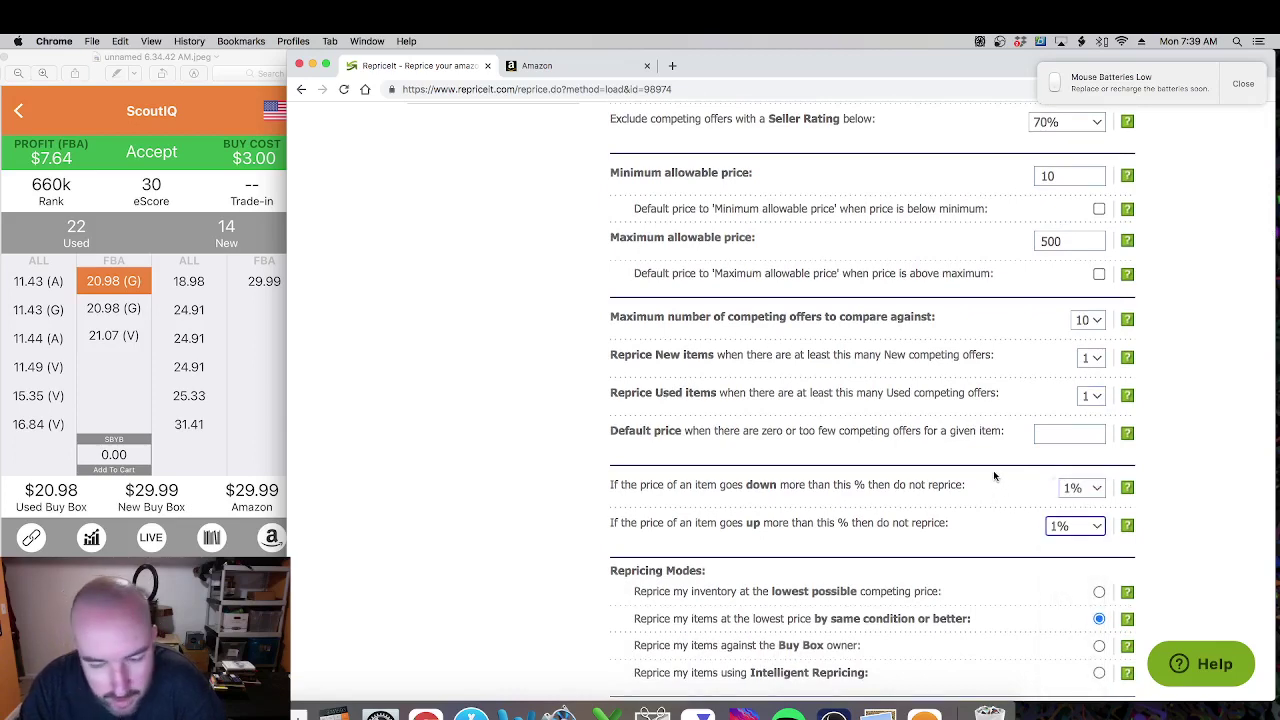
scroll(993, 470, down, 2)
click(1056, 416)
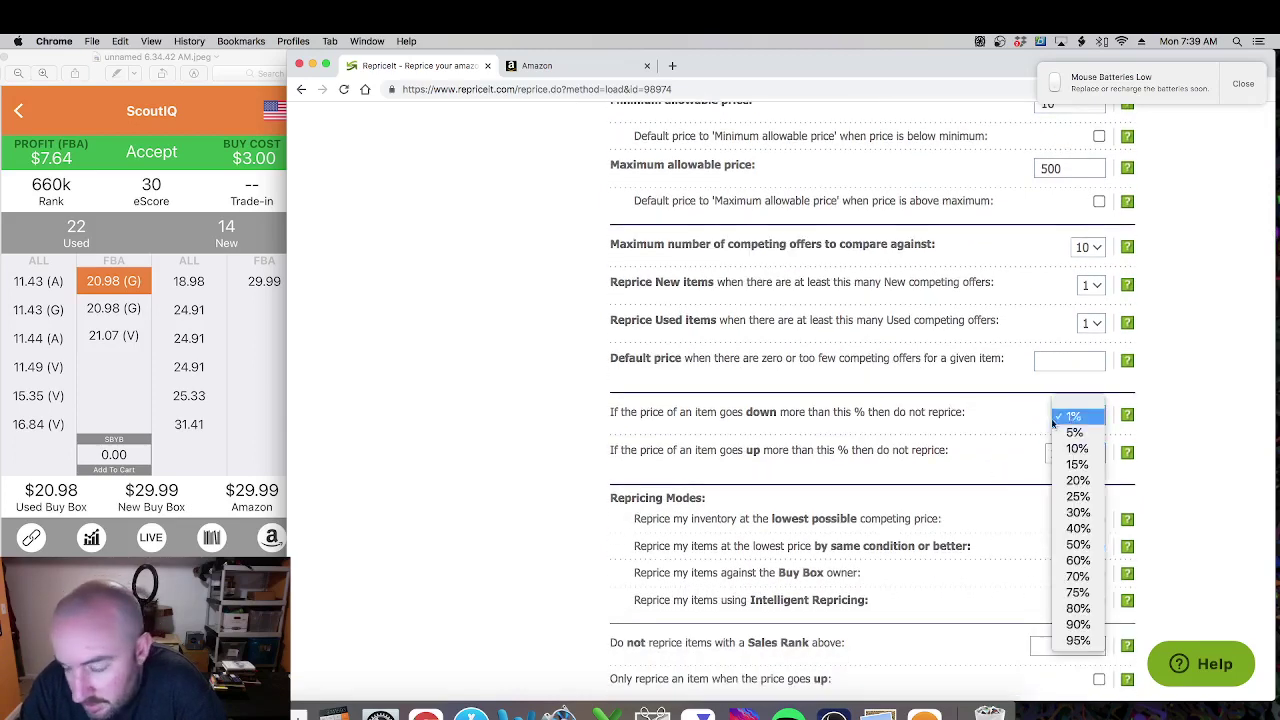
click(1055, 419)
click(1054, 450)
click(1006, 449)
Step: Examine the same-condition-or-better mode against the Acceptable, Good and Very Good used offers in the ScoutIQ image in Preview
scroll(1005, 447, down, 2)
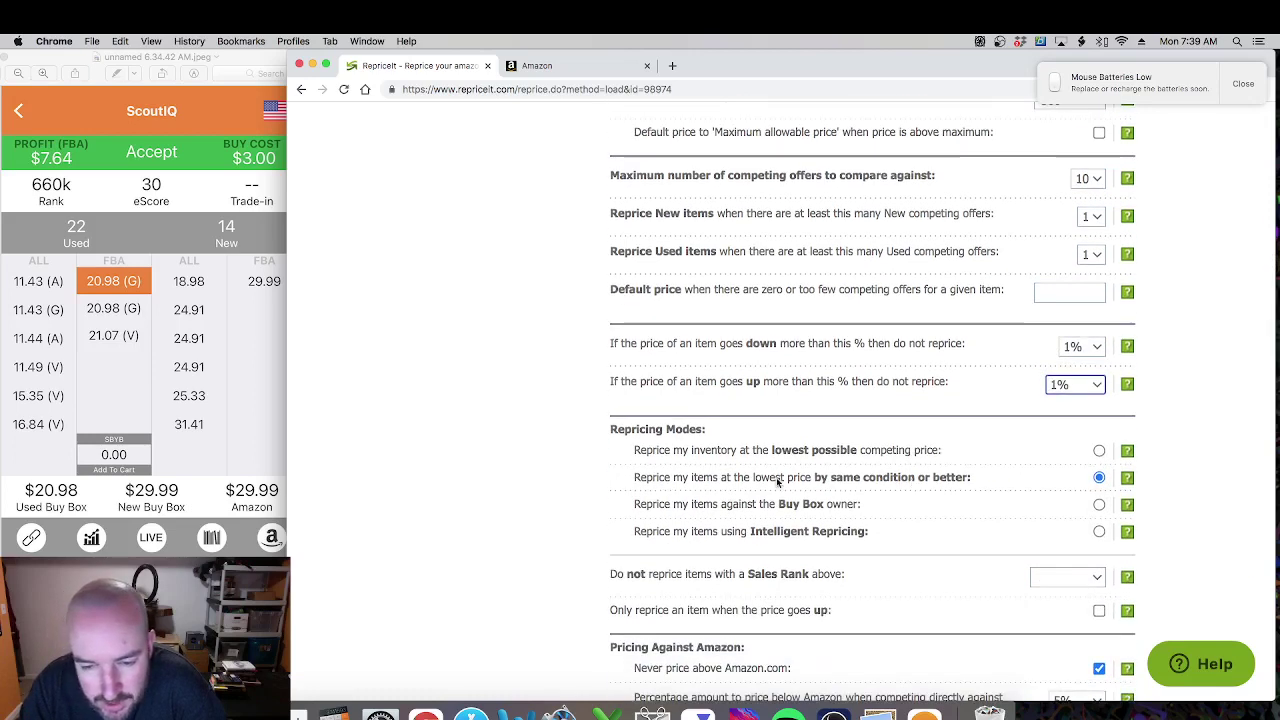
drag(763, 478, 1043, 478)
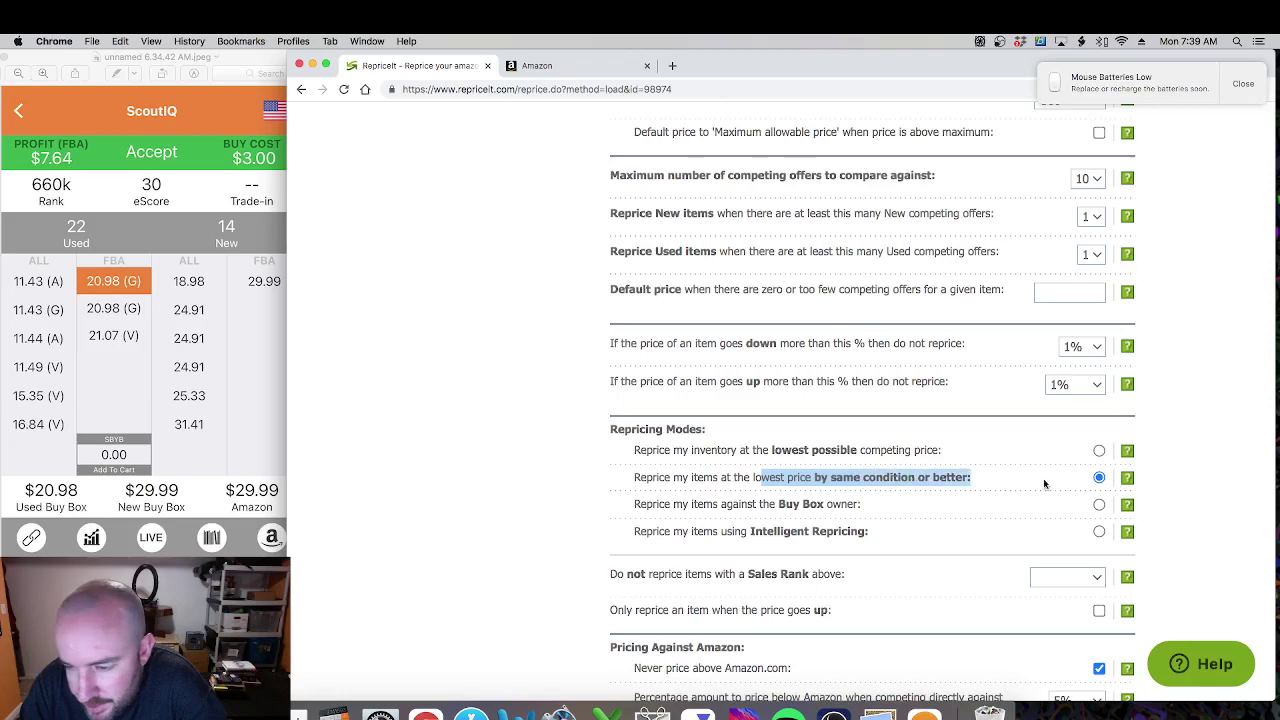
click(1043, 477)
scroll(1043, 477, down, 1)
click(48, 340)
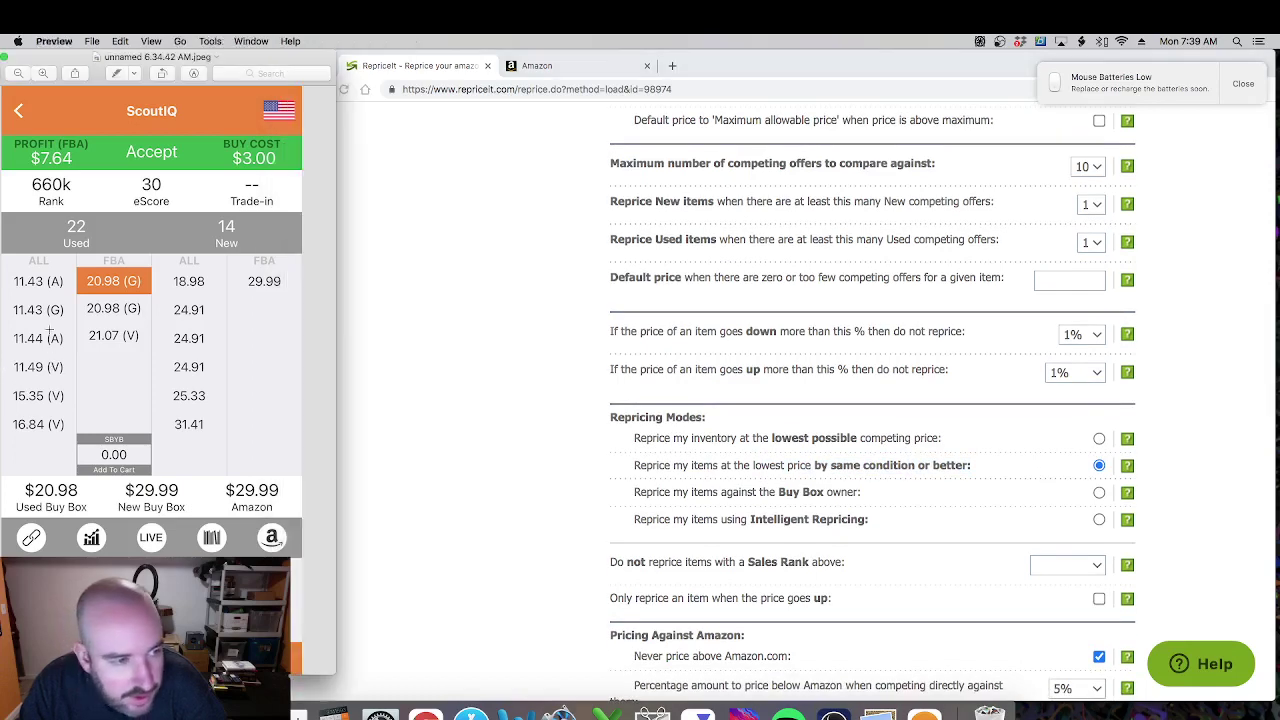
drag(6, 300, 66, 321)
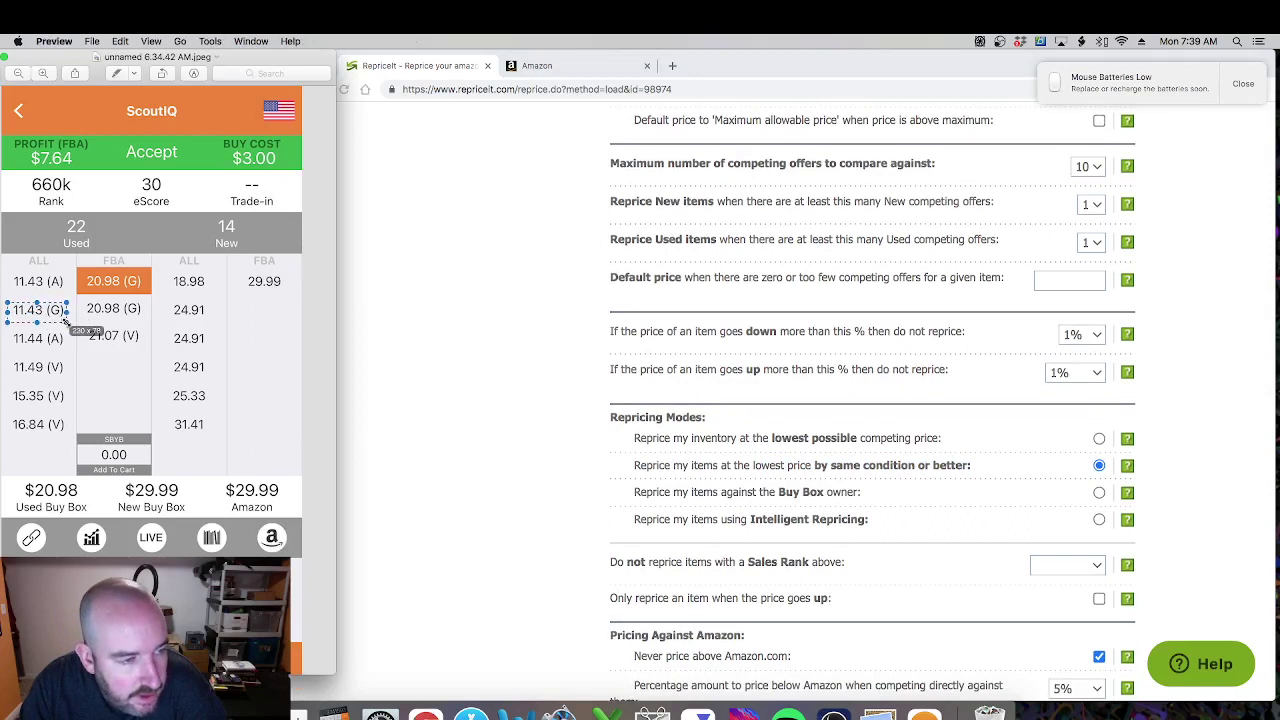
drag(9, 272, 67, 293)
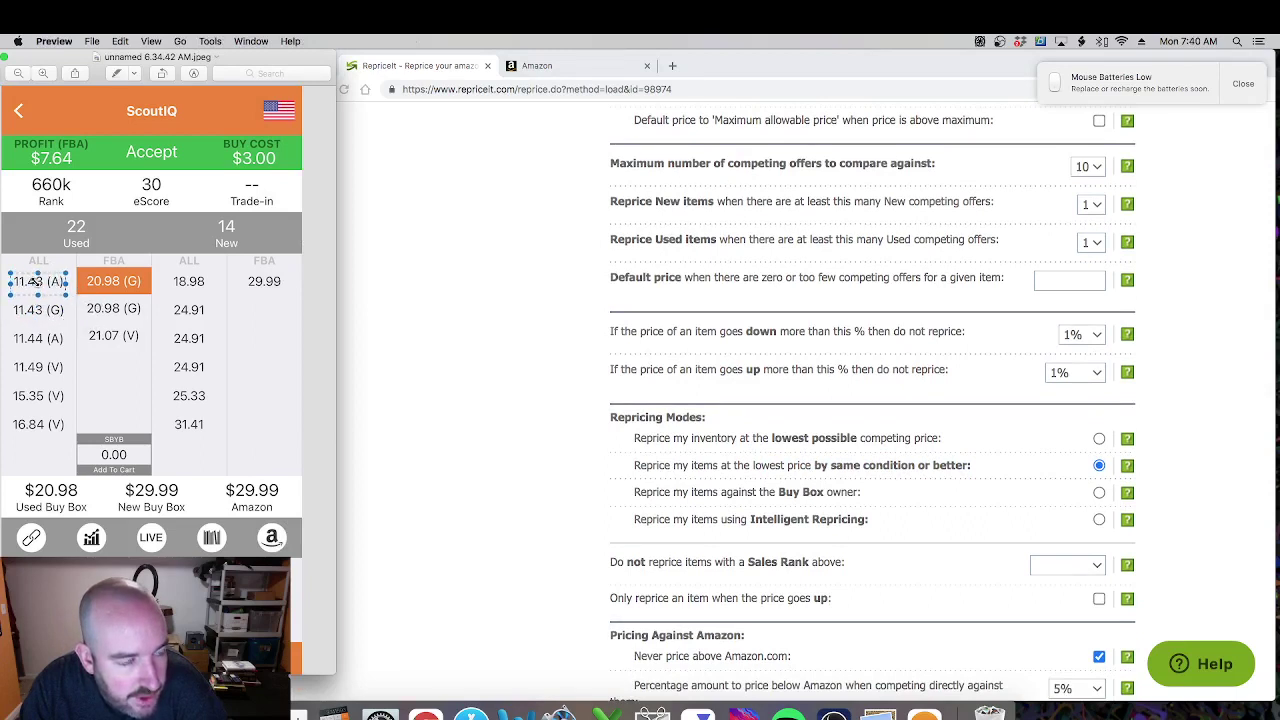
click(38, 262)
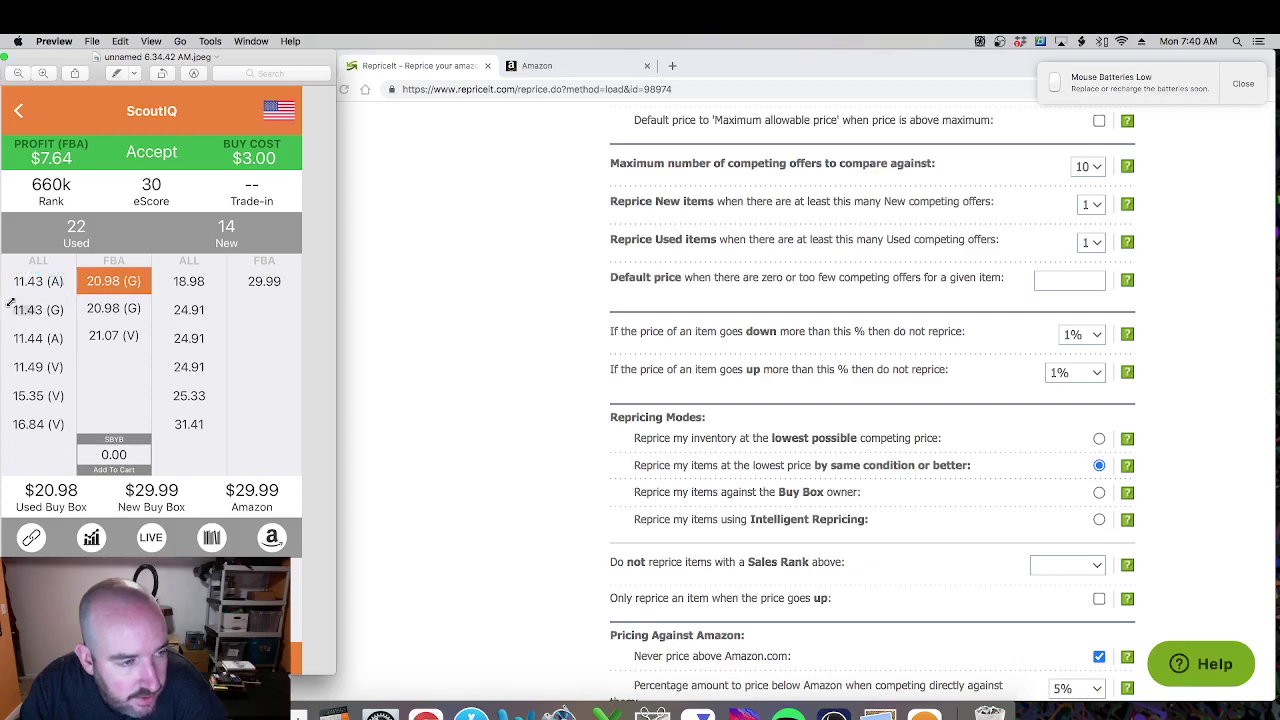
drag(10, 300, 85, 316)
click(57, 280)
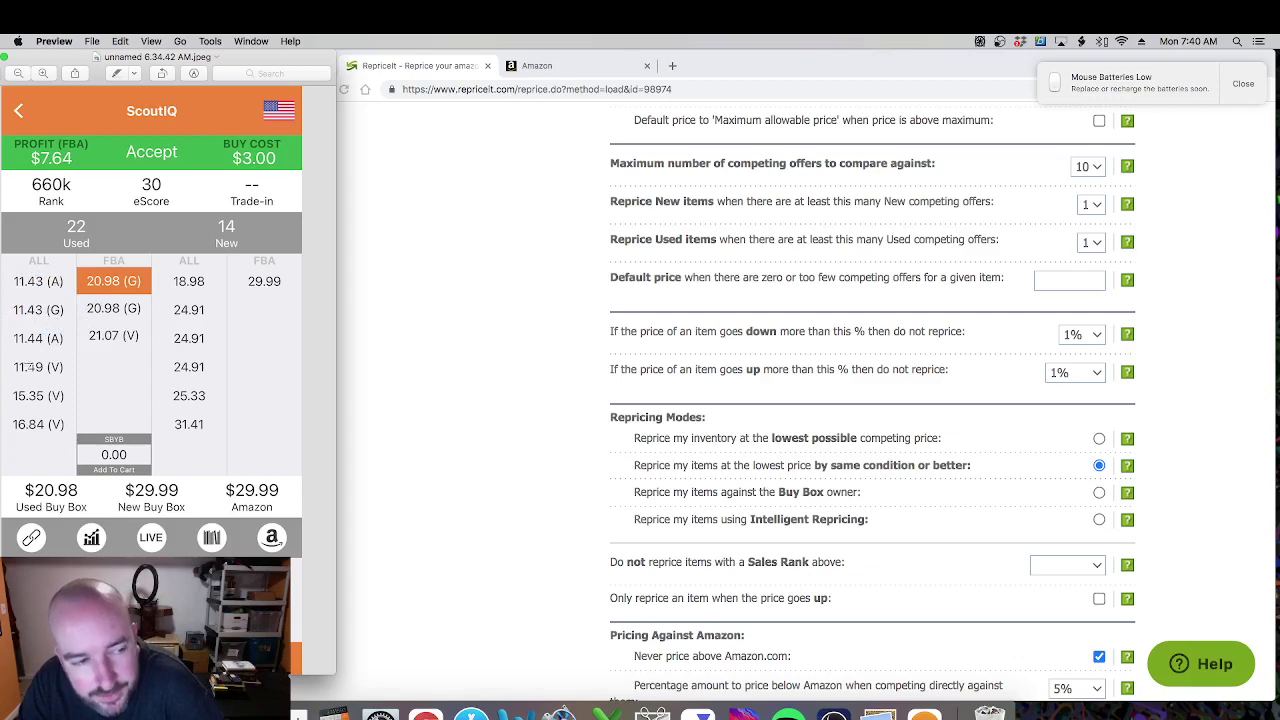
drag(14, 360, 68, 390)
click(24, 308)
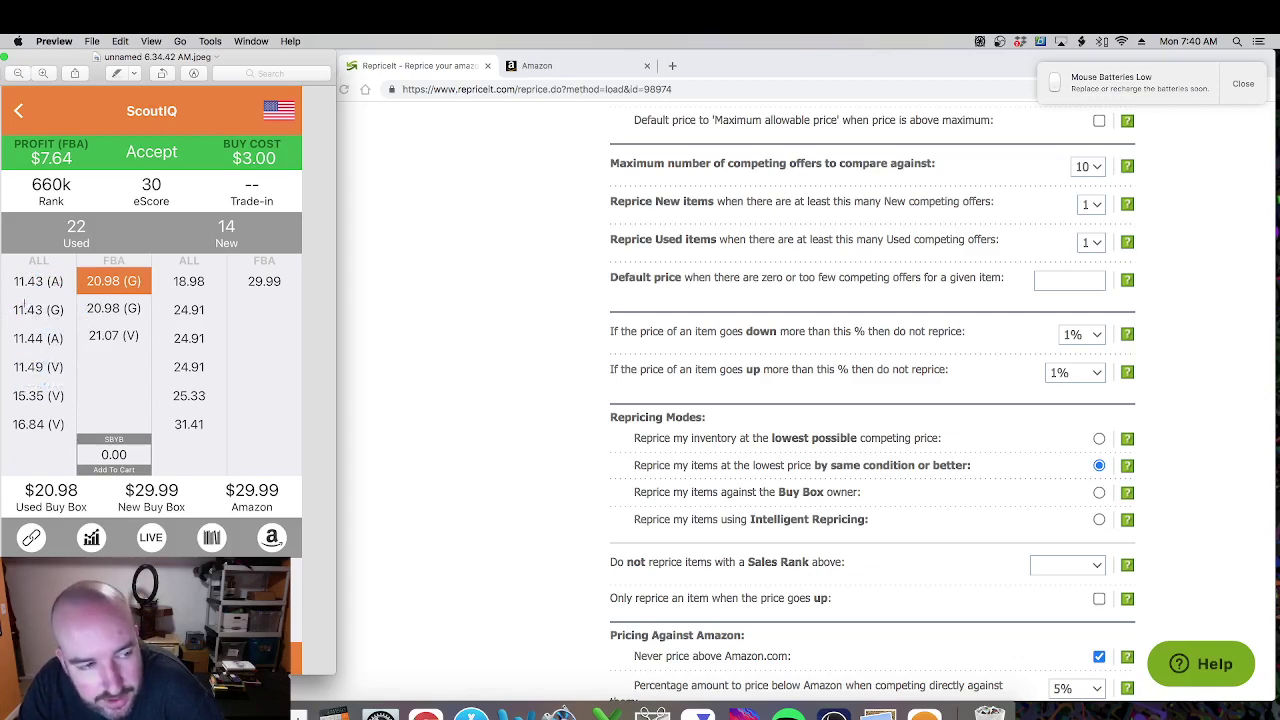
drag(12, 298, 88, 334)
click(100, 340)
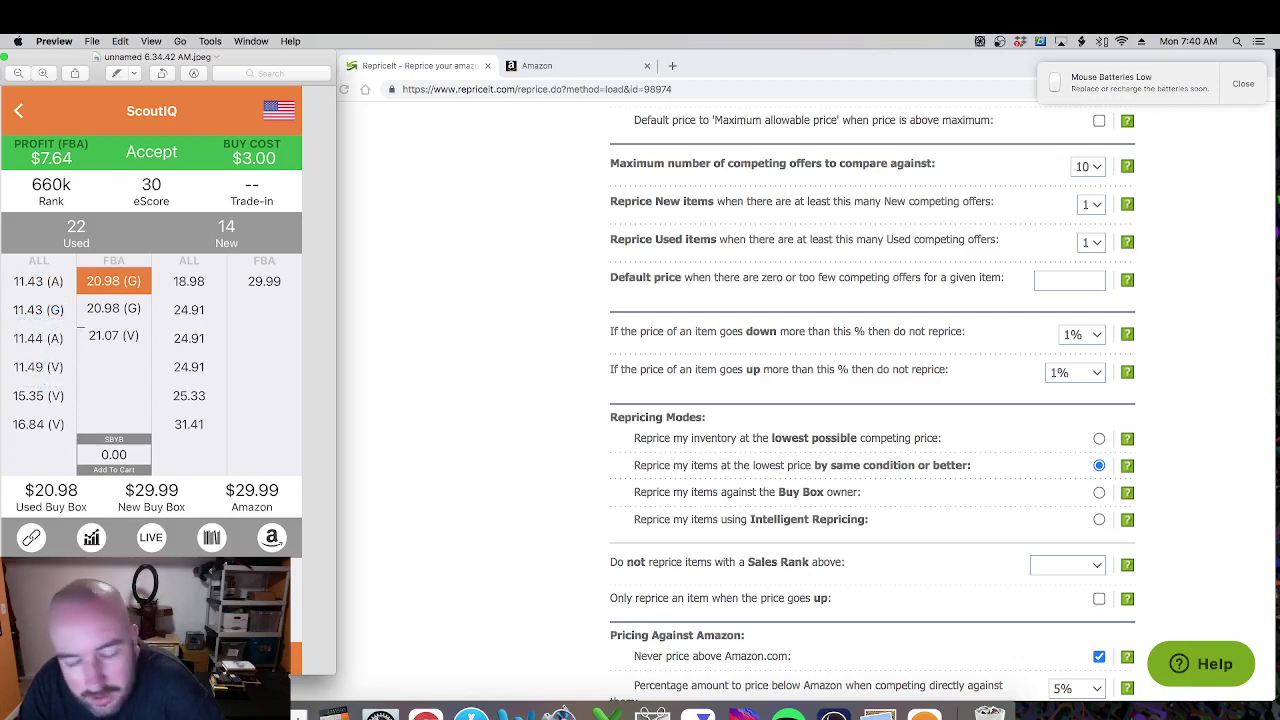
Step: Examine the Sales Rank limit and Pricing Against Amazon settings alongside the Amazon price in the ScoutIQ image in Preview
click(583, 414)
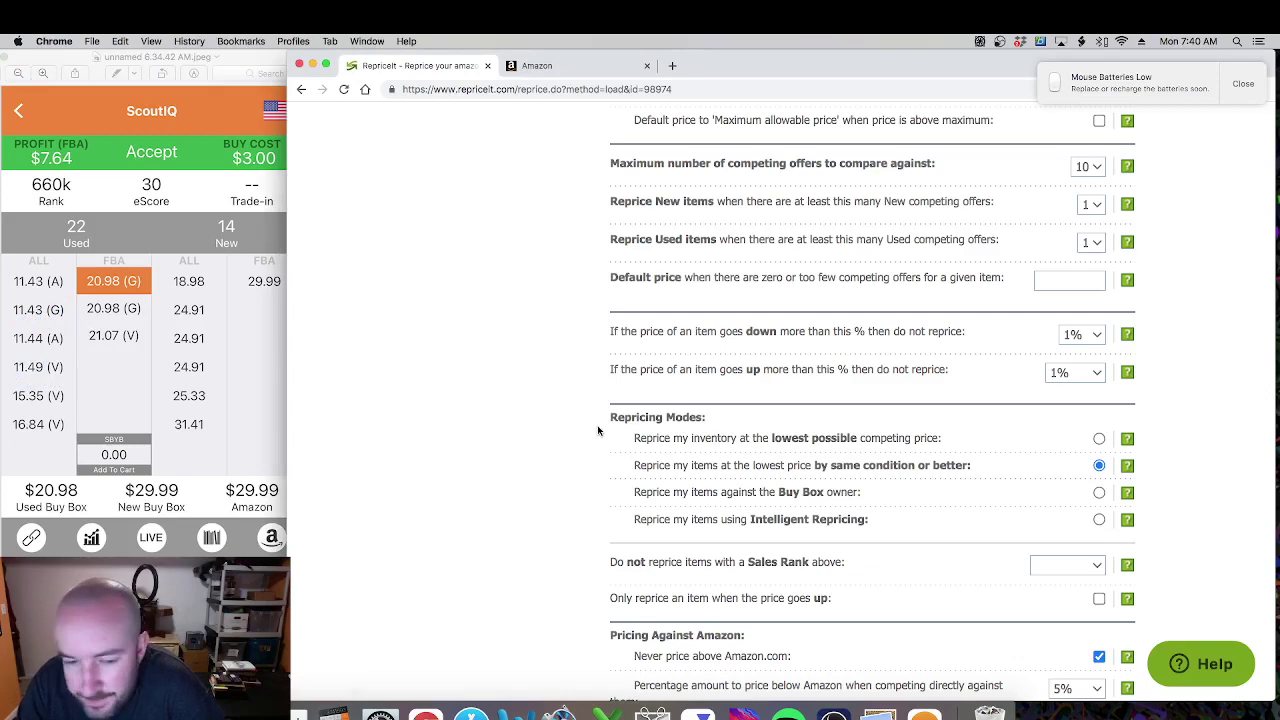
scroll(598, 430, down, 1)
scroll(684, 492, down, 3)
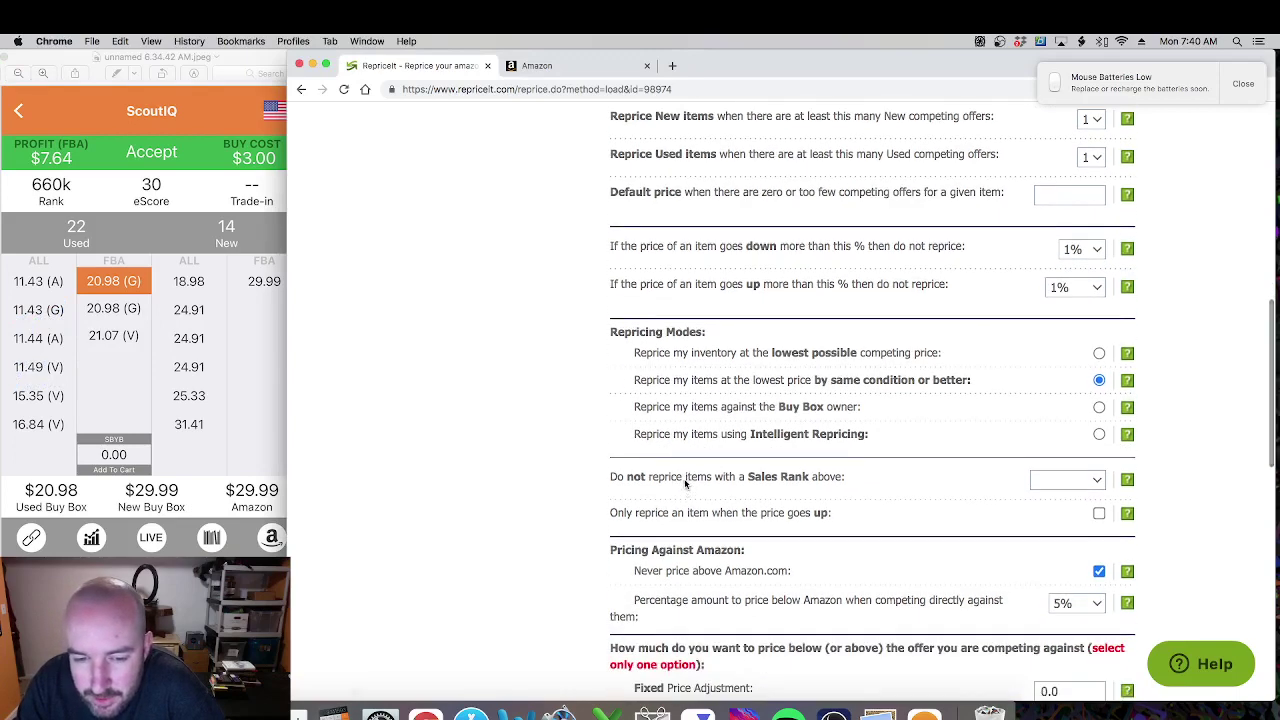
click(1075, 487)
click(959, 477)
scroll(959, 477, down, 3)
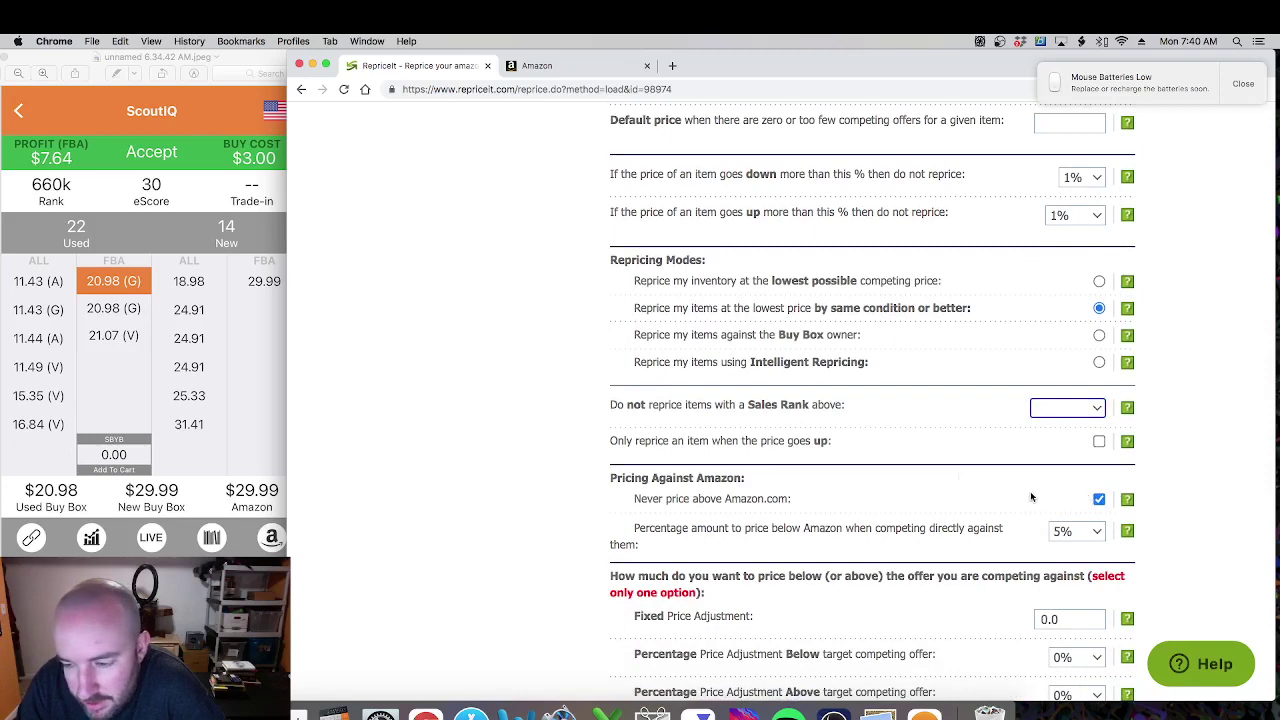
scroll(1028, 497, down, 1)
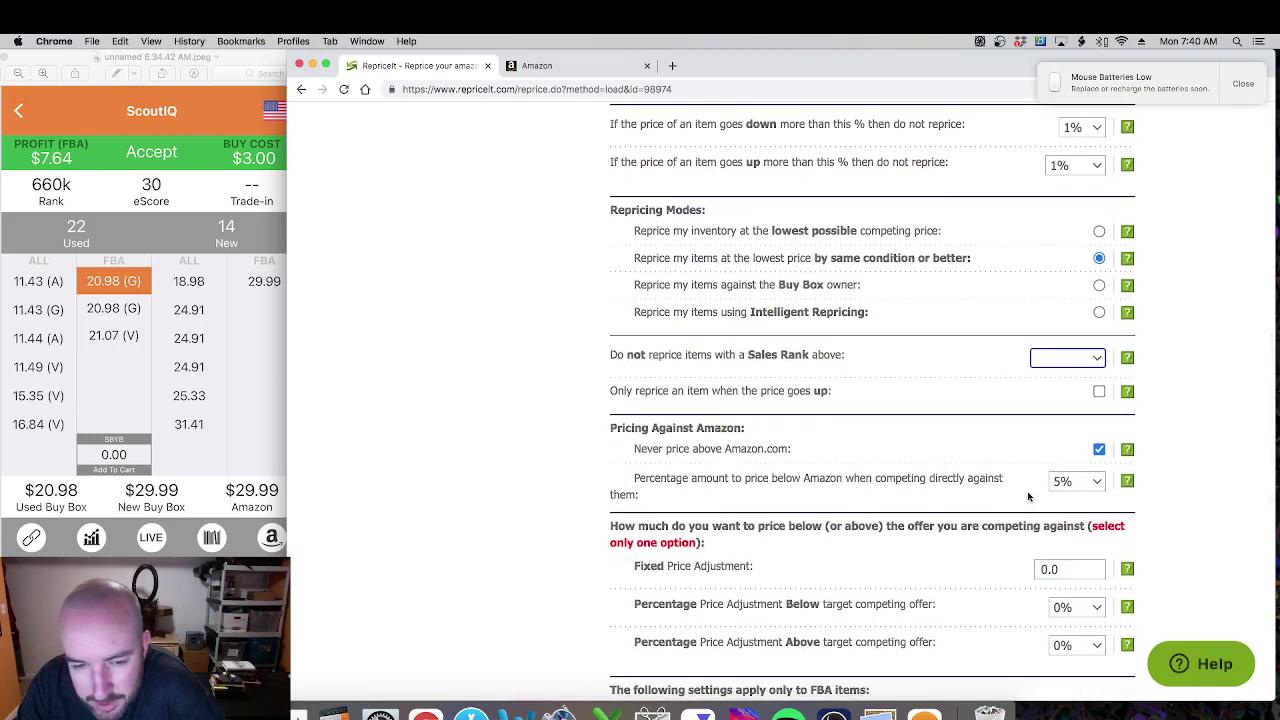
click(5, 474)
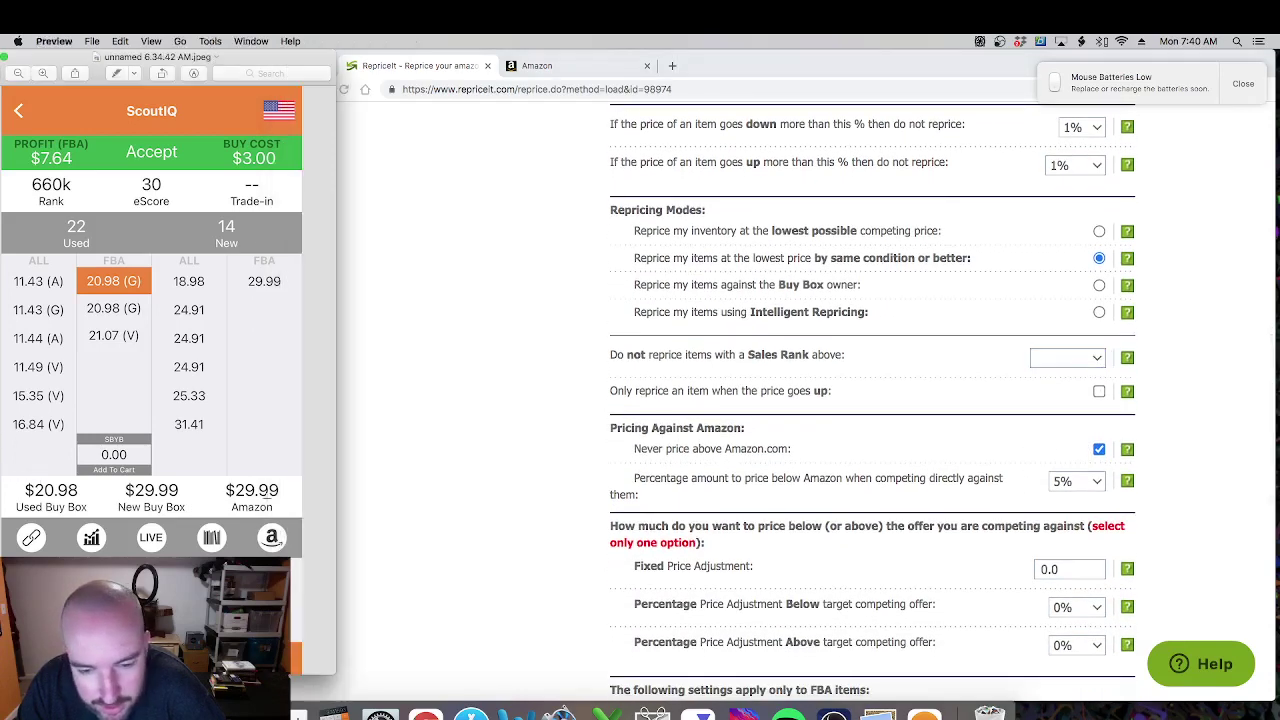
Step: Return to the MF template settings in Chrome and set the Fixed Price Adjustment to 0.01
click(458, 489)
scroll(450, 487, down, 1)
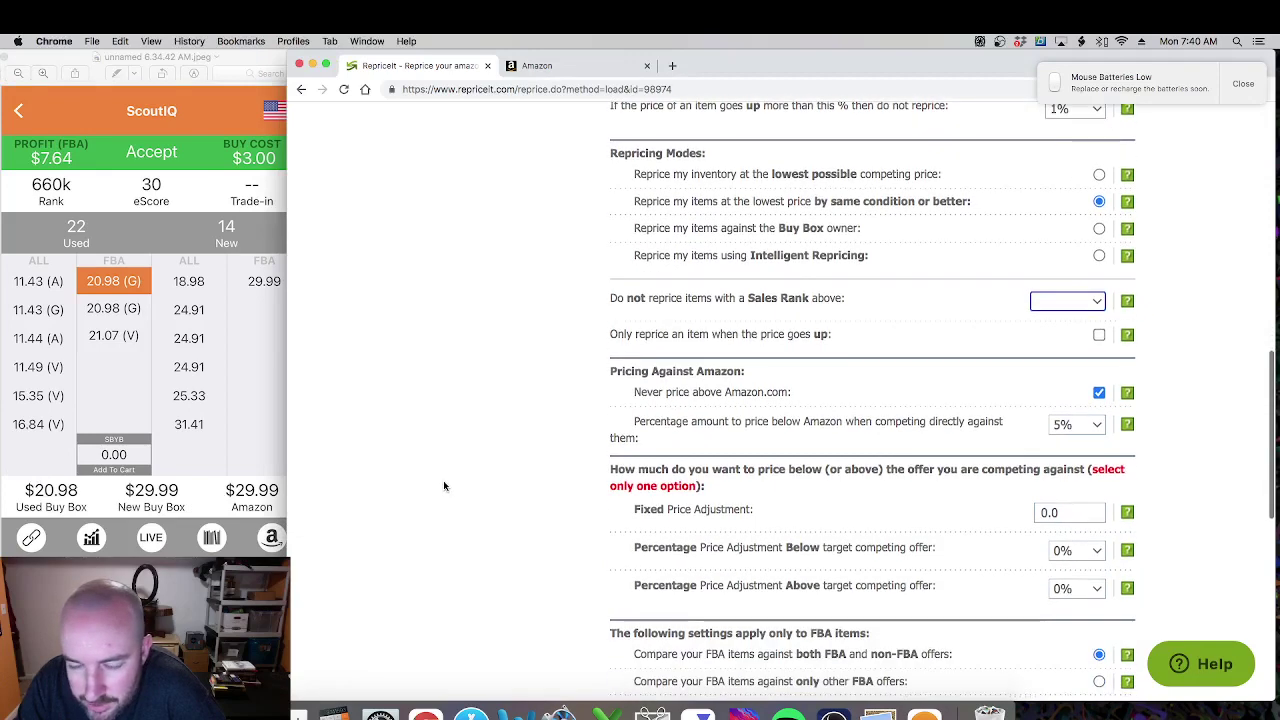
click(1061, 512)
text(1)
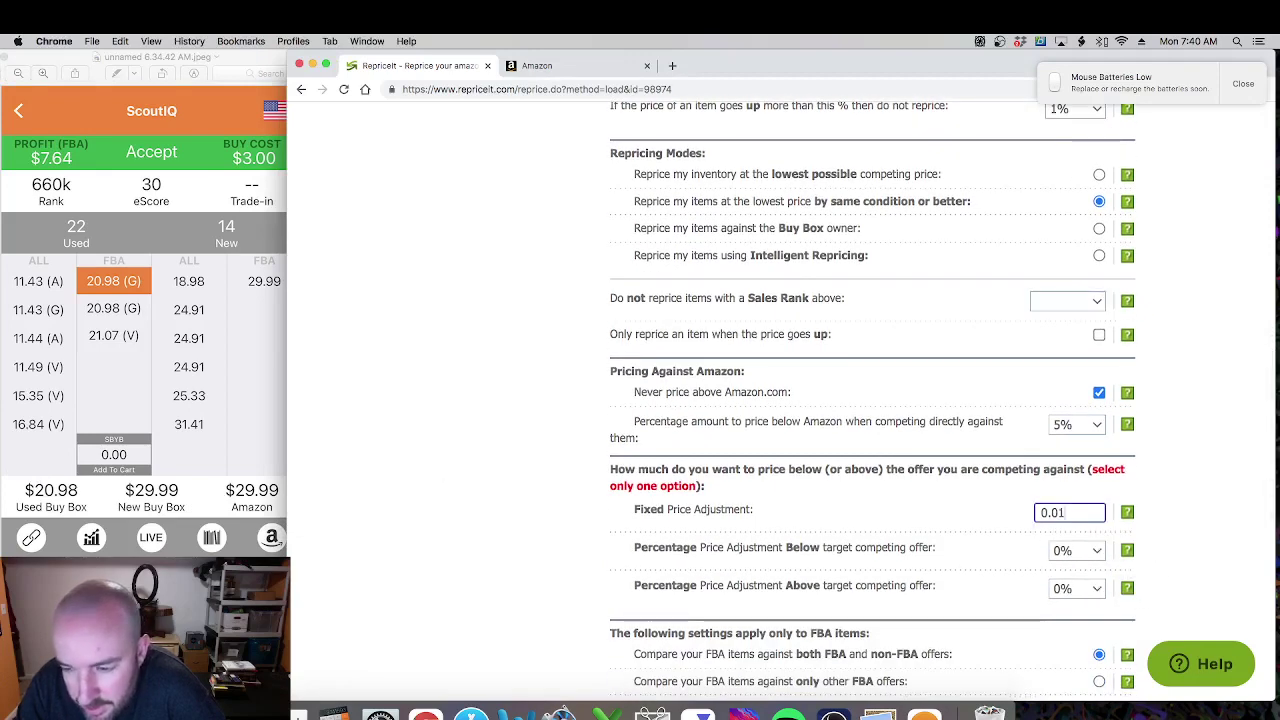
Step: Turn off deducting the shipping amount when merchant-fulfilled items compete against Amazon and FBA offers
scroll(1008, 514, down, 3)
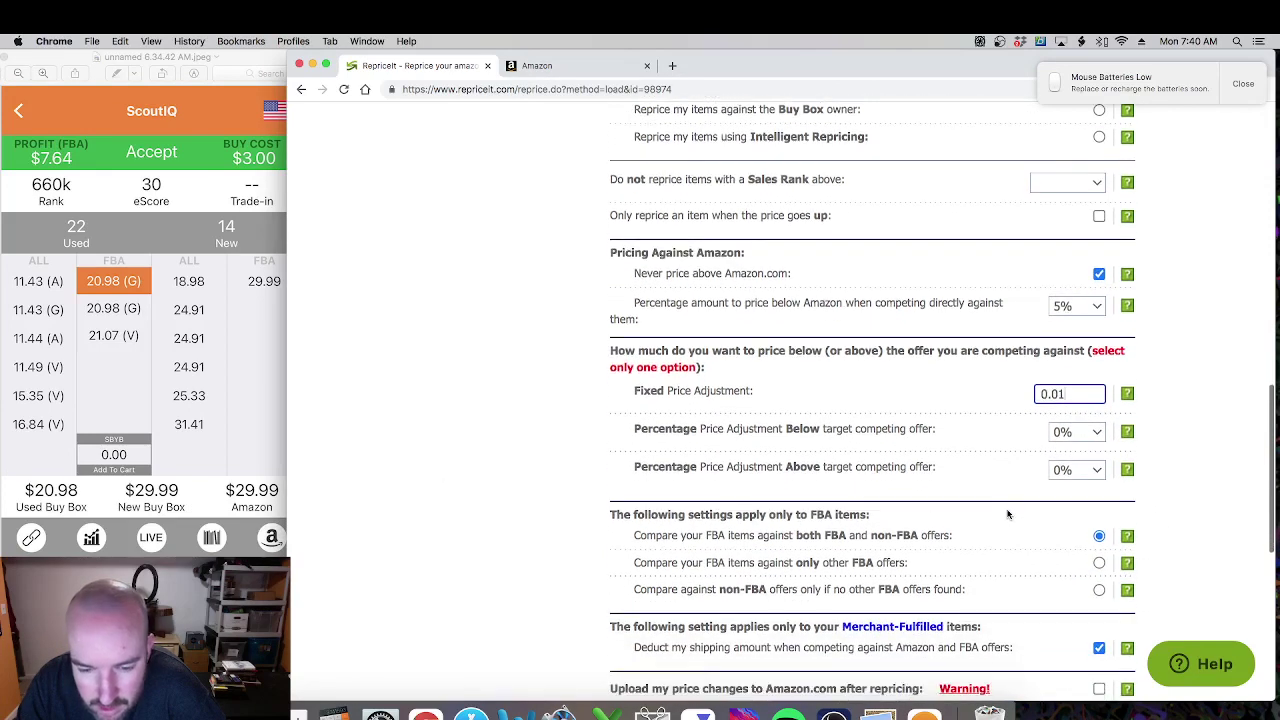
scroll(1008, 514, down, 1)
click(835, 515)
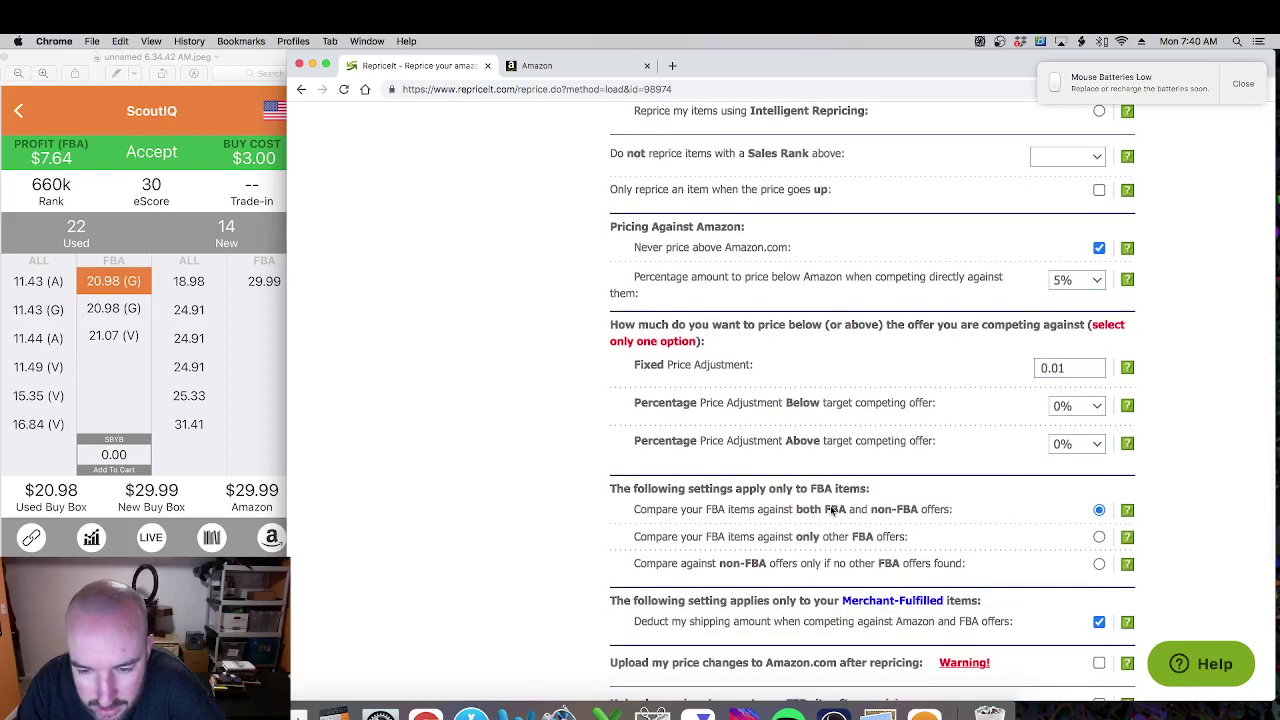
drag(788, 488, 872, 492)
click(884, 510)
scroll(888, 518, down, 2)
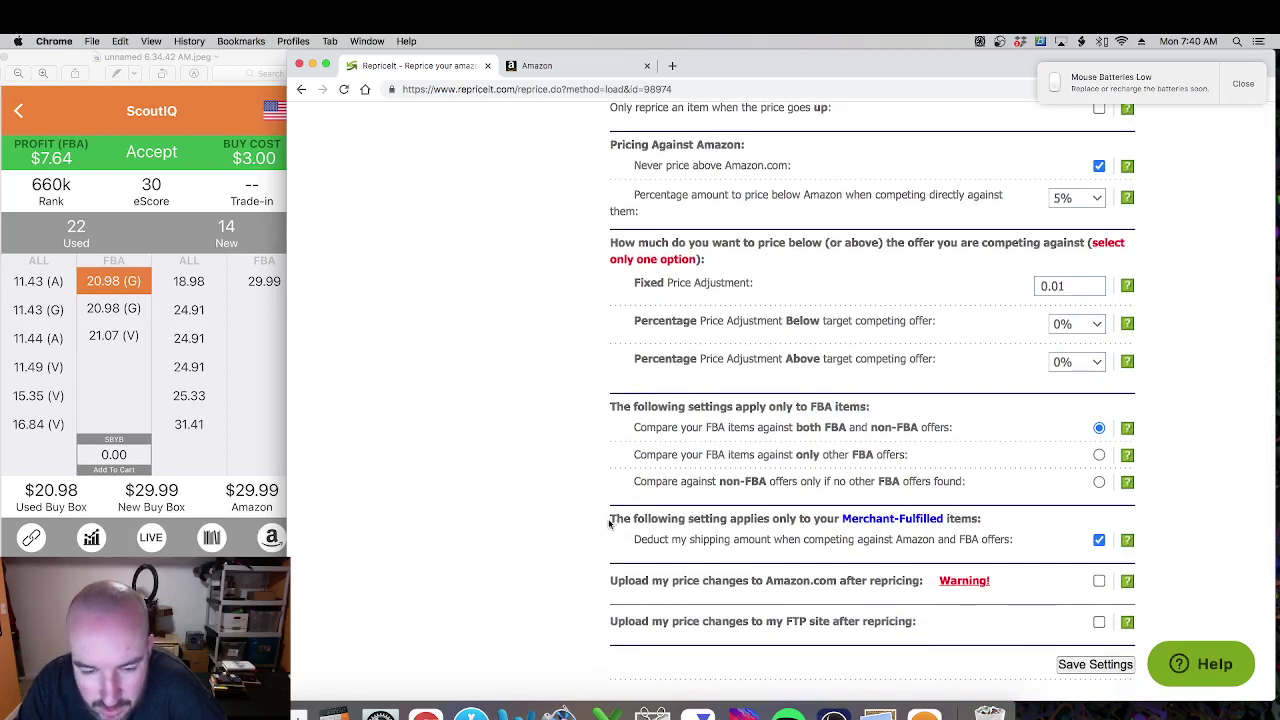
drag(612, 518, 990, 582)
click(680, 520)
drag(612, 518, 1020, 540)
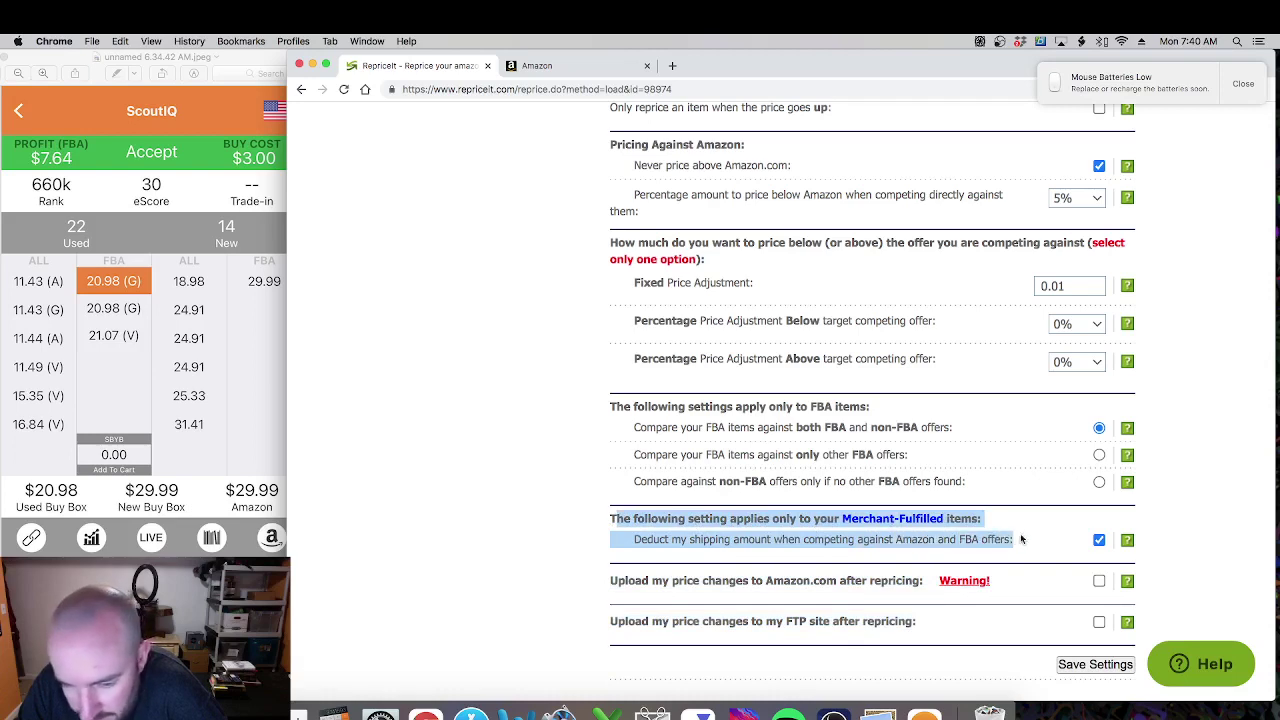
click(1021, 539)
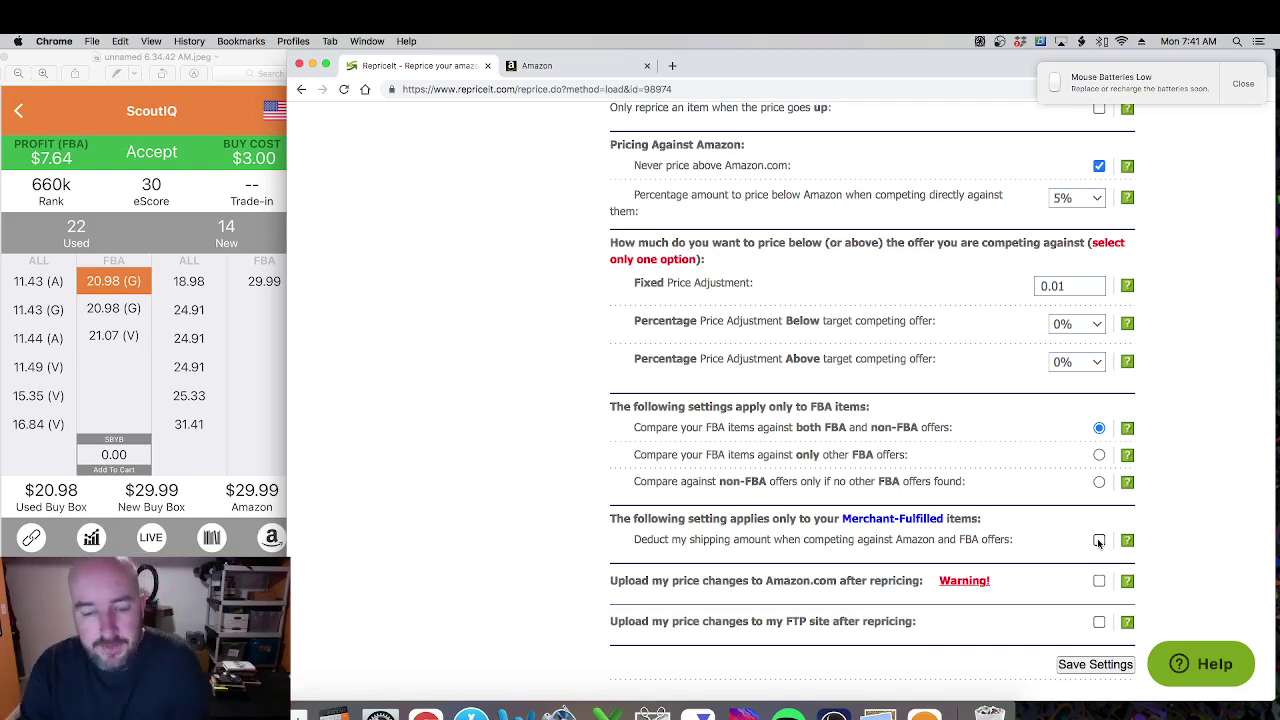
Step: Enable uploading price changes to Amazon.com after repricing and save the MF template's settings
scroll(1069, 531, down, 1)
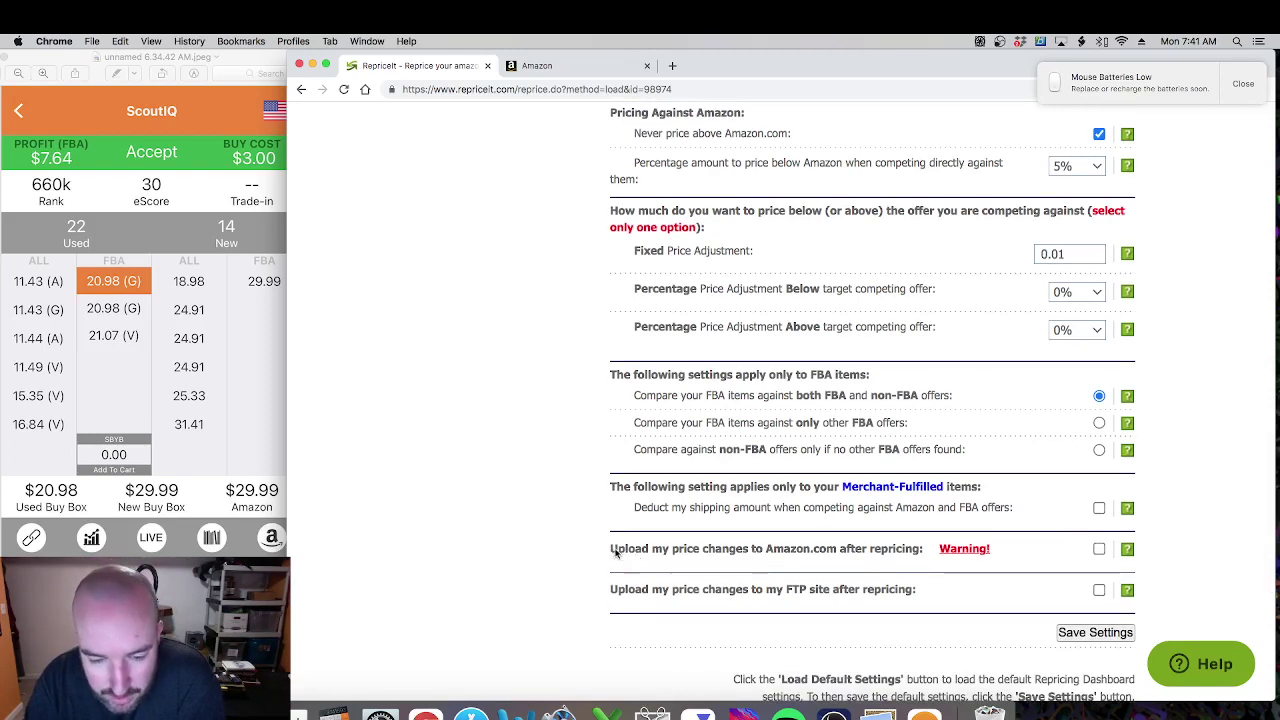
drag(616, 552, 908, 547)
click(908, 547)
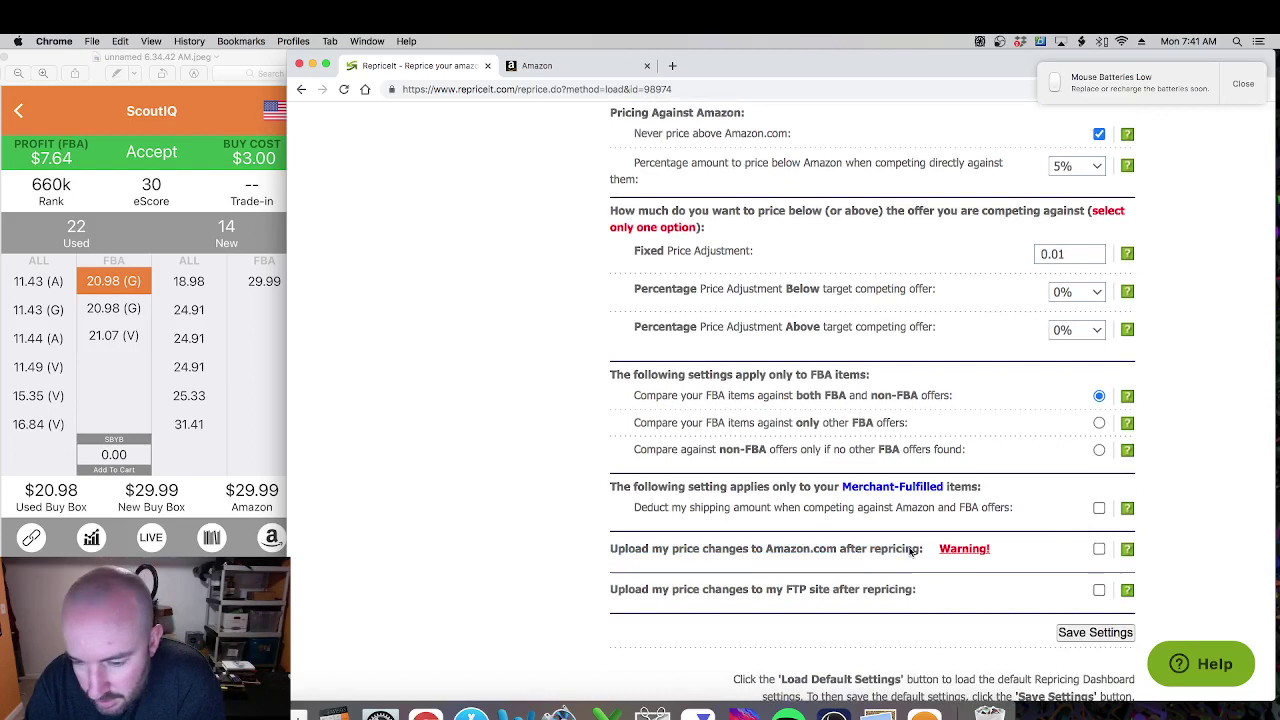
click(1100, 550)
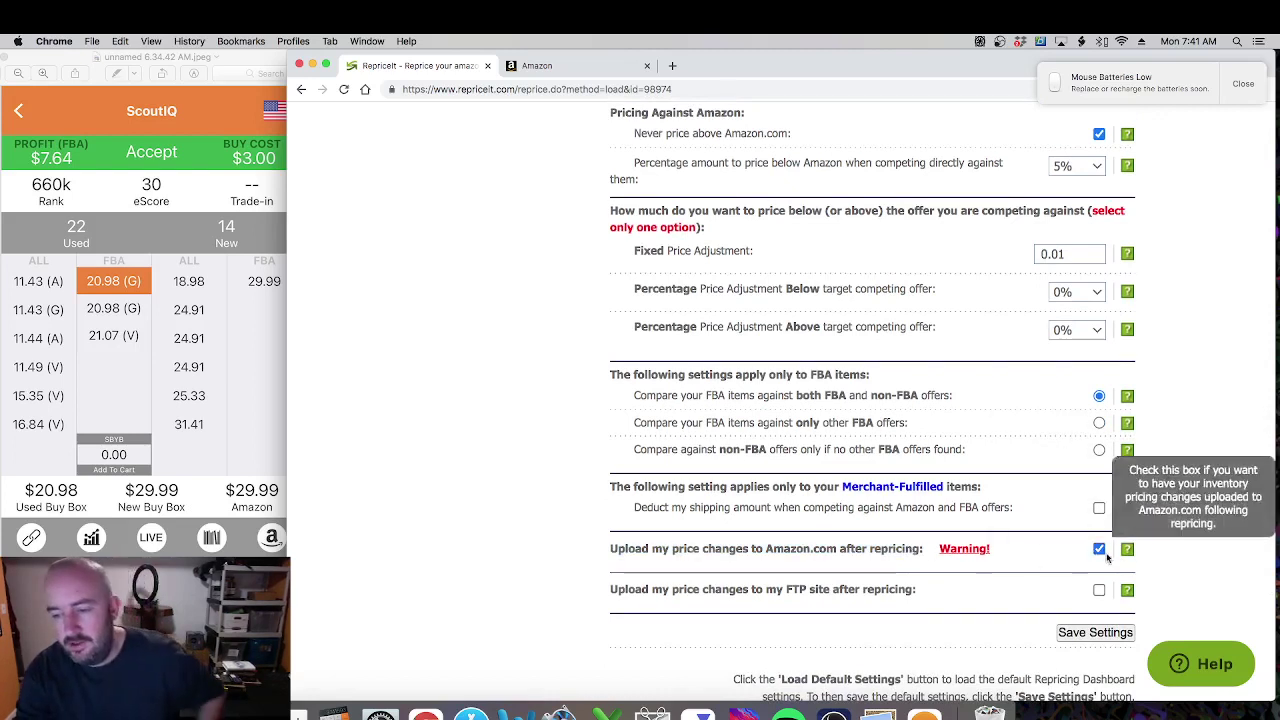
click(1096, 631)
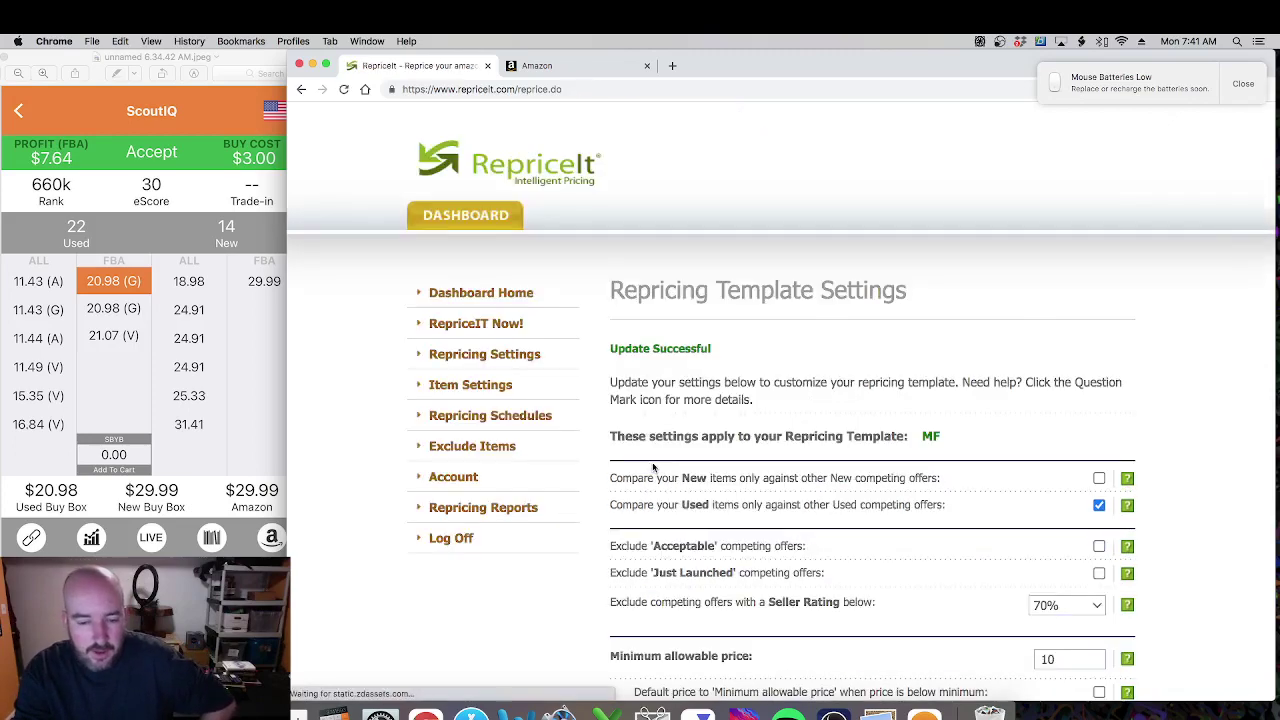
Step: Reopen the MF template's repricing settings from the dashboard's template list to review them
scroll(655, 466, down, 3)
scroll(652, 466, up, 3)
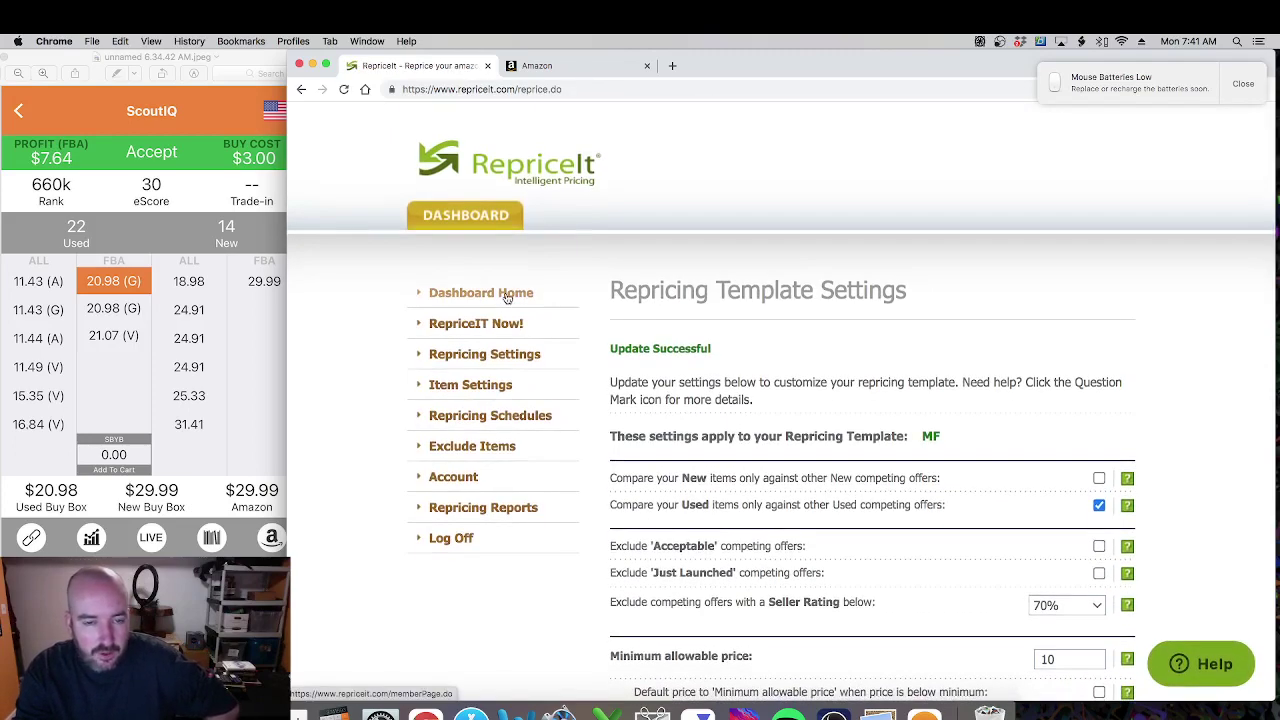
click(507, 293)
scroll(865, 402, down, 5)
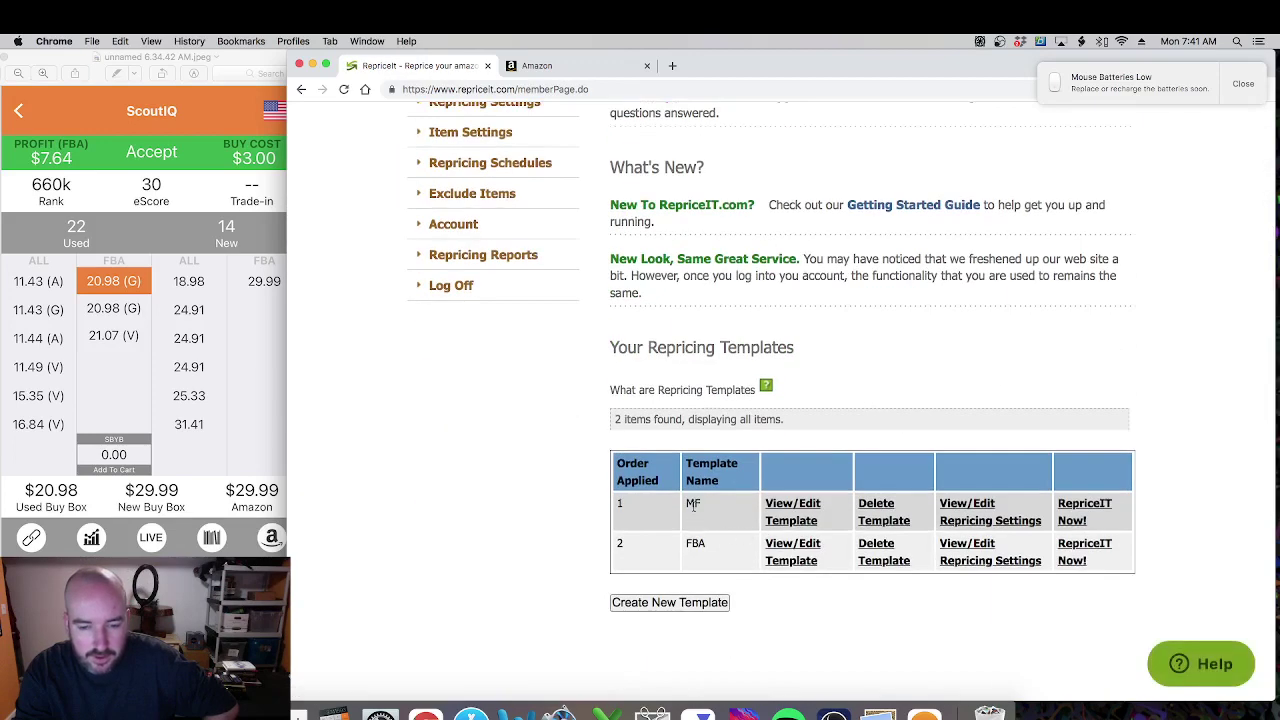
click(968, 504)
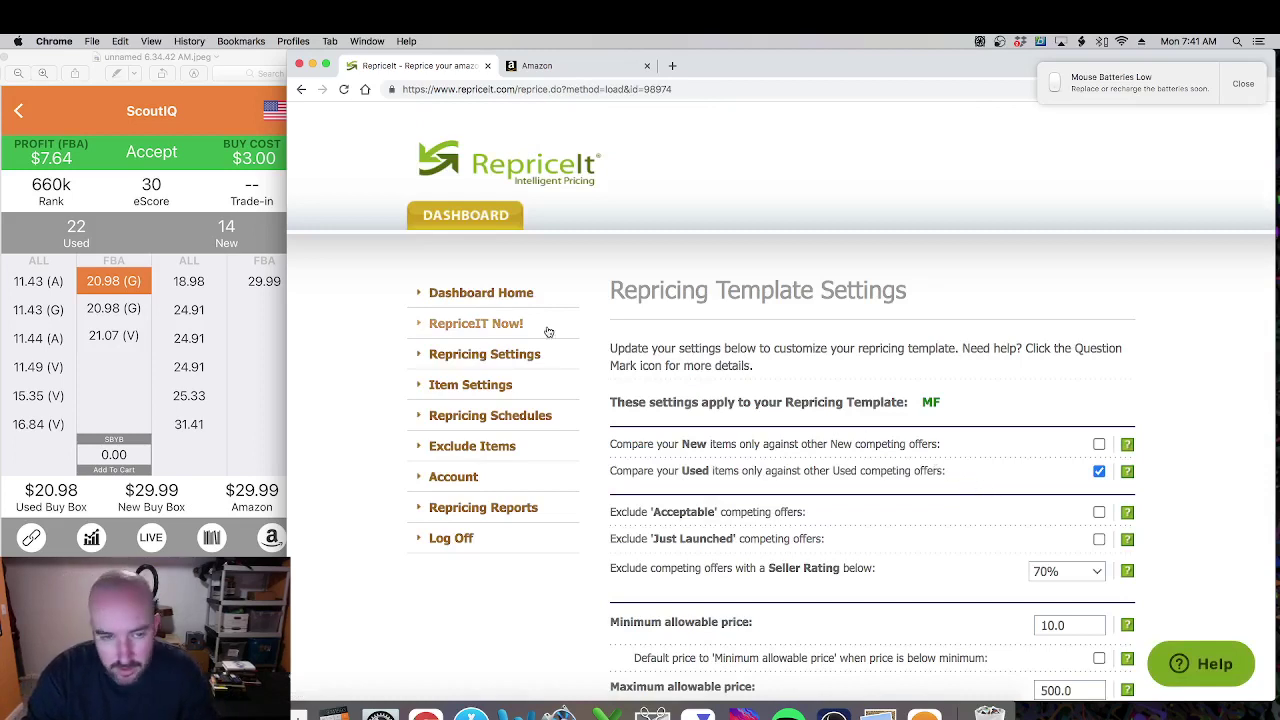
Step: Try to add an active daily repricing schedule at 08:00 AM for the MF template
click(519, 296)
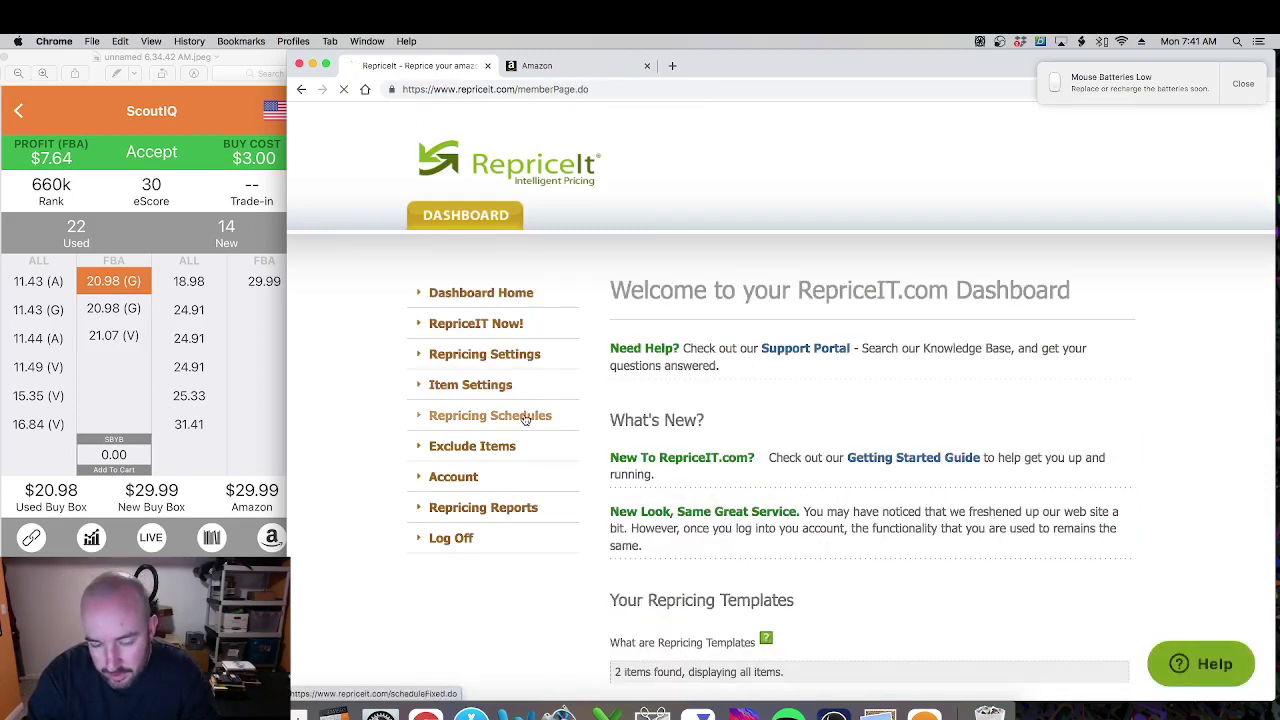
click(528, 417)
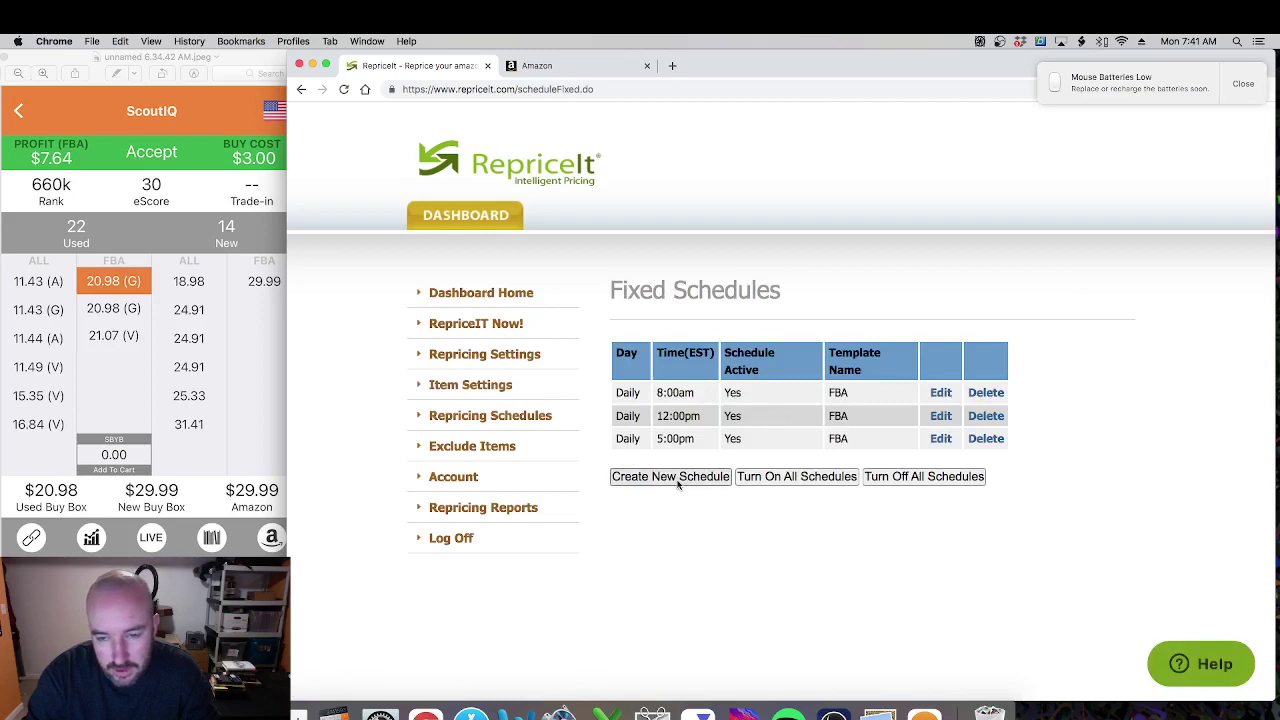
click(677, 478)
click(731, 424)
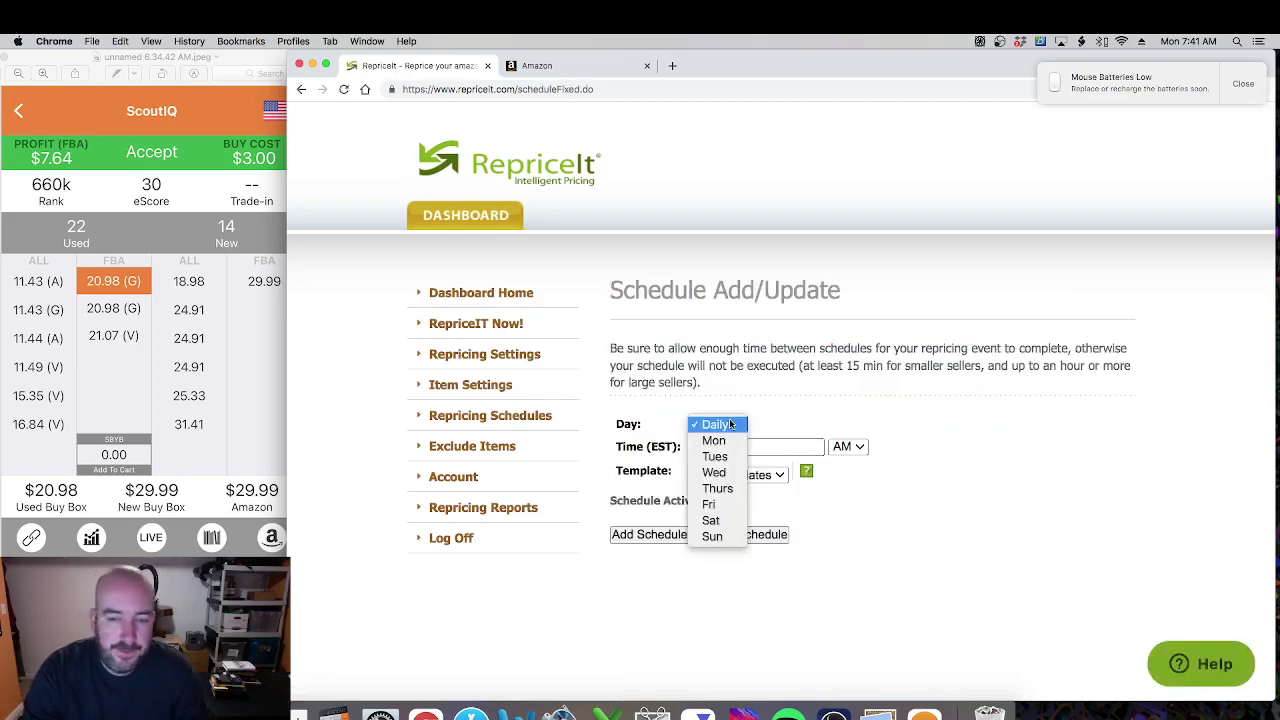
click(729, 426)
key(Tab)
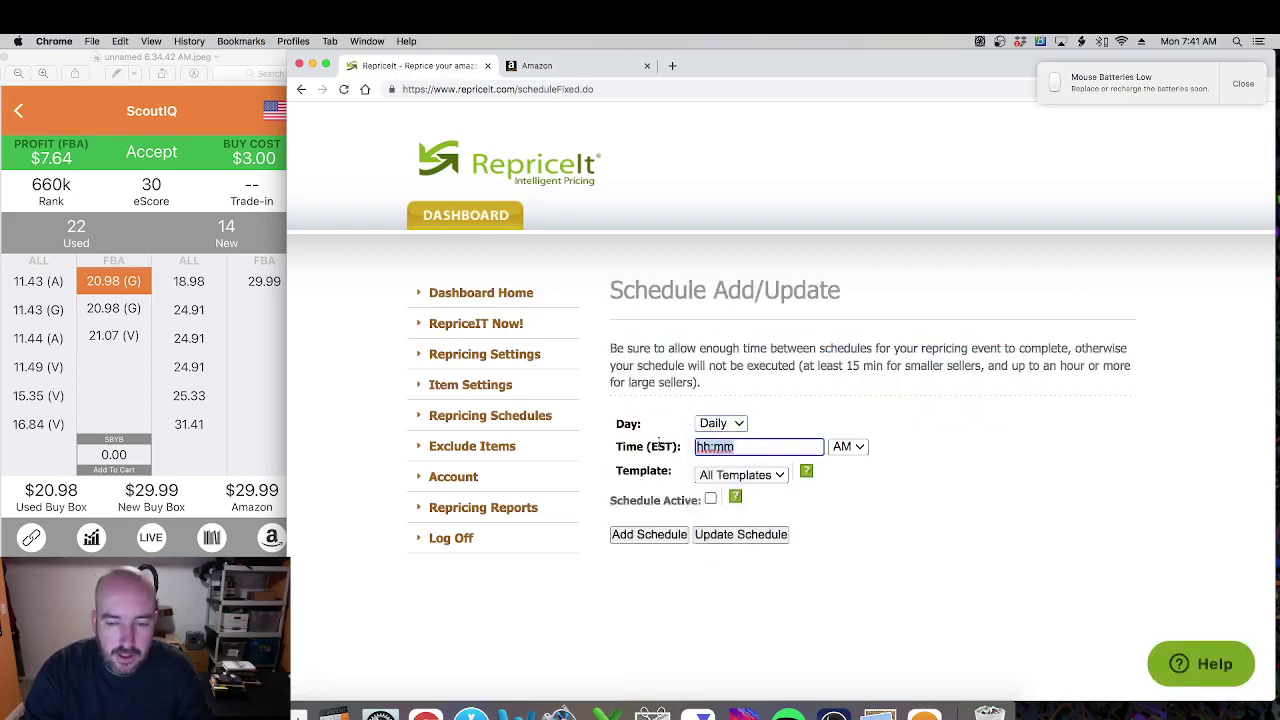
text(08:00)
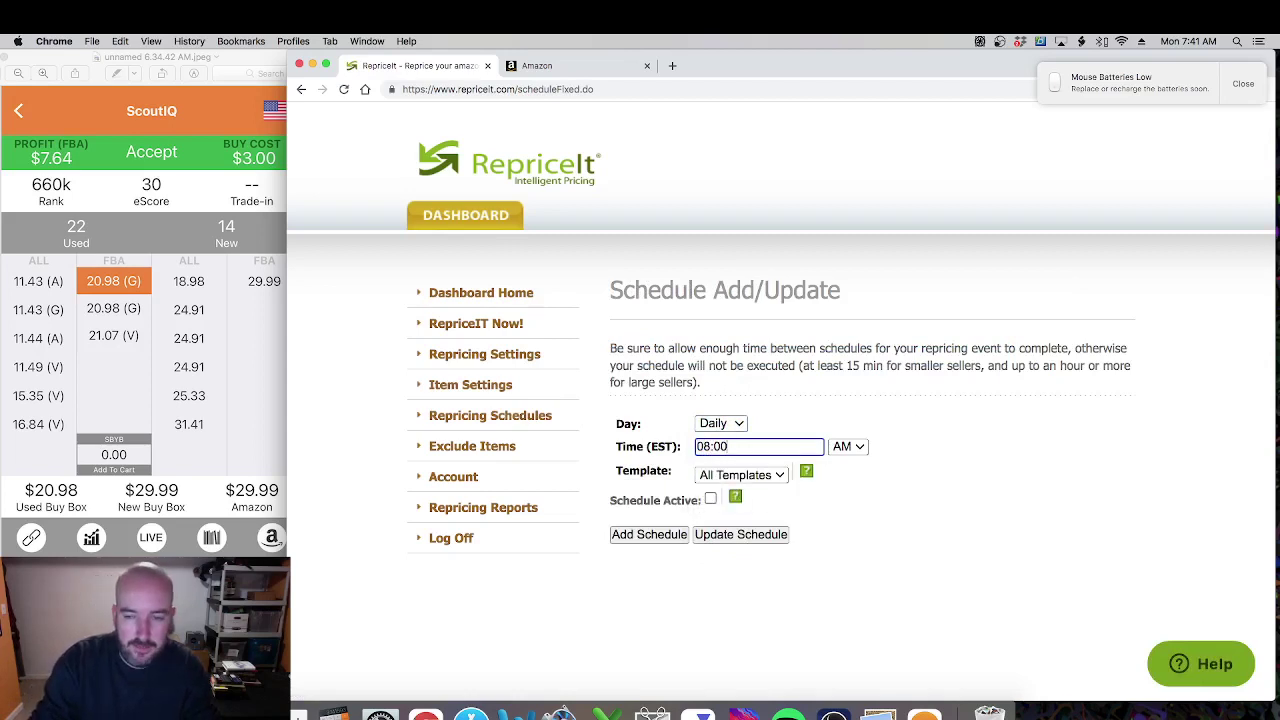
click(722, 478)
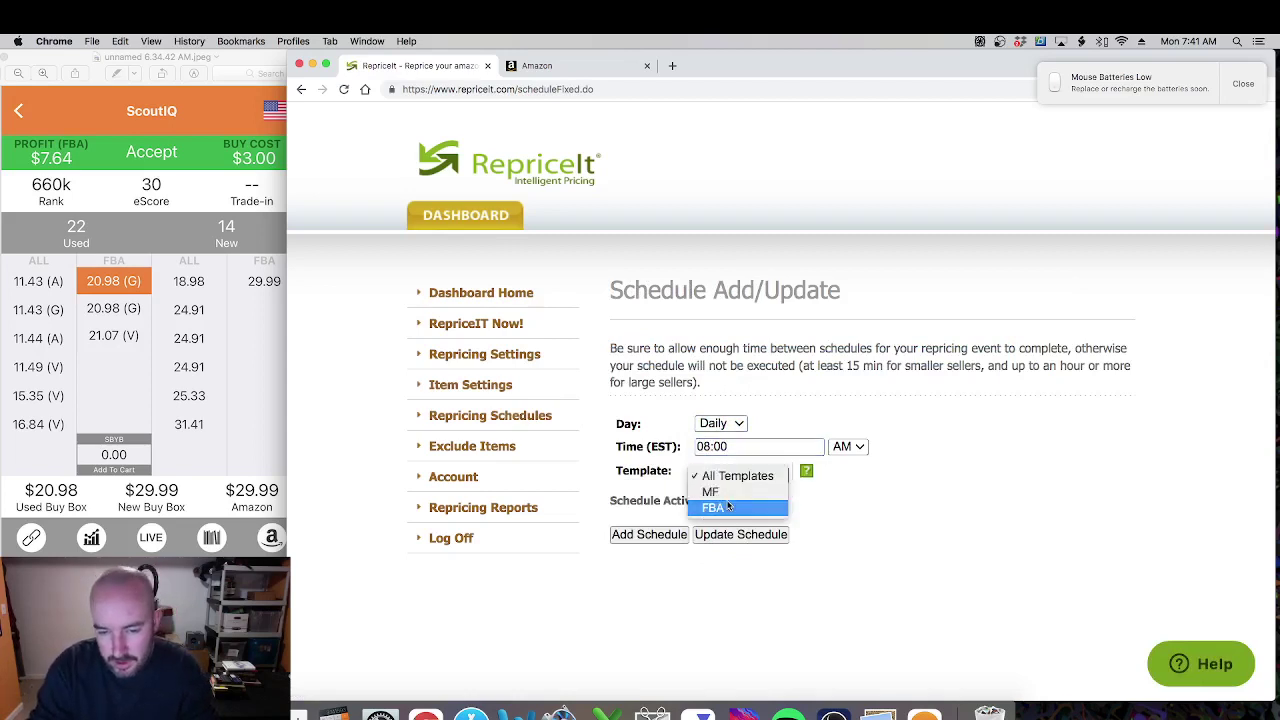
click(712, 492)
click(710, 498)
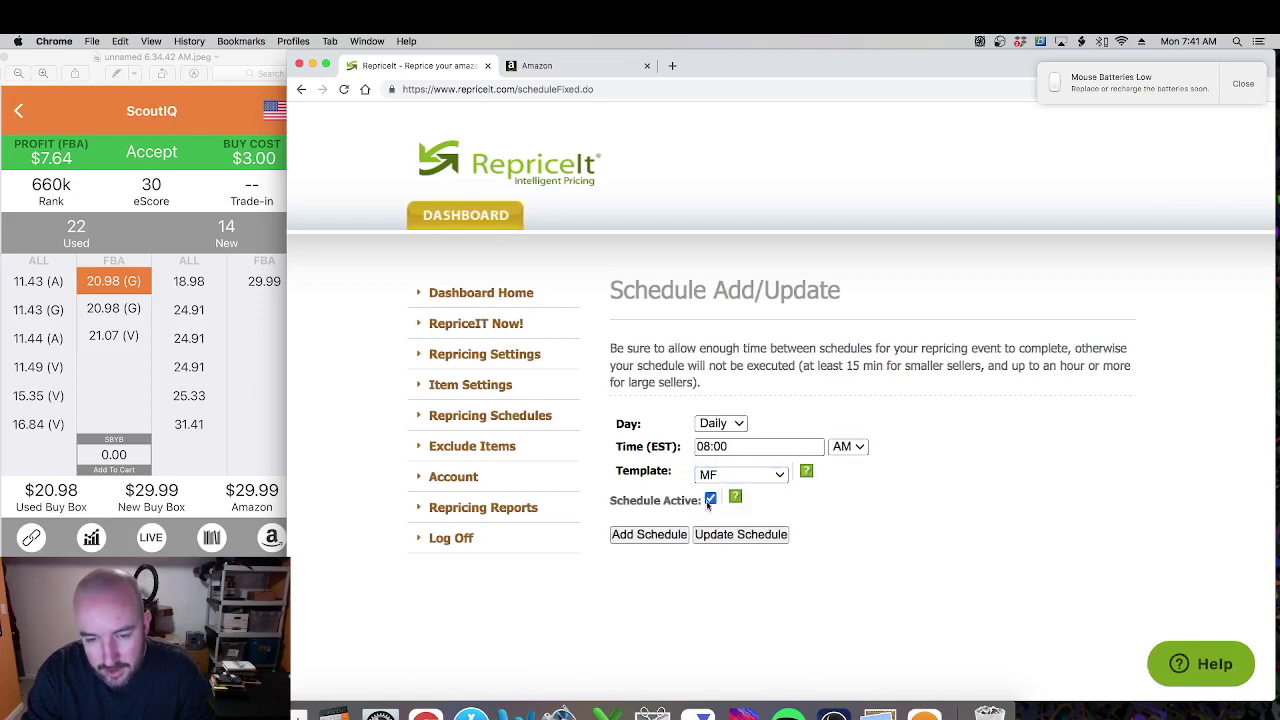
click(665, 535)
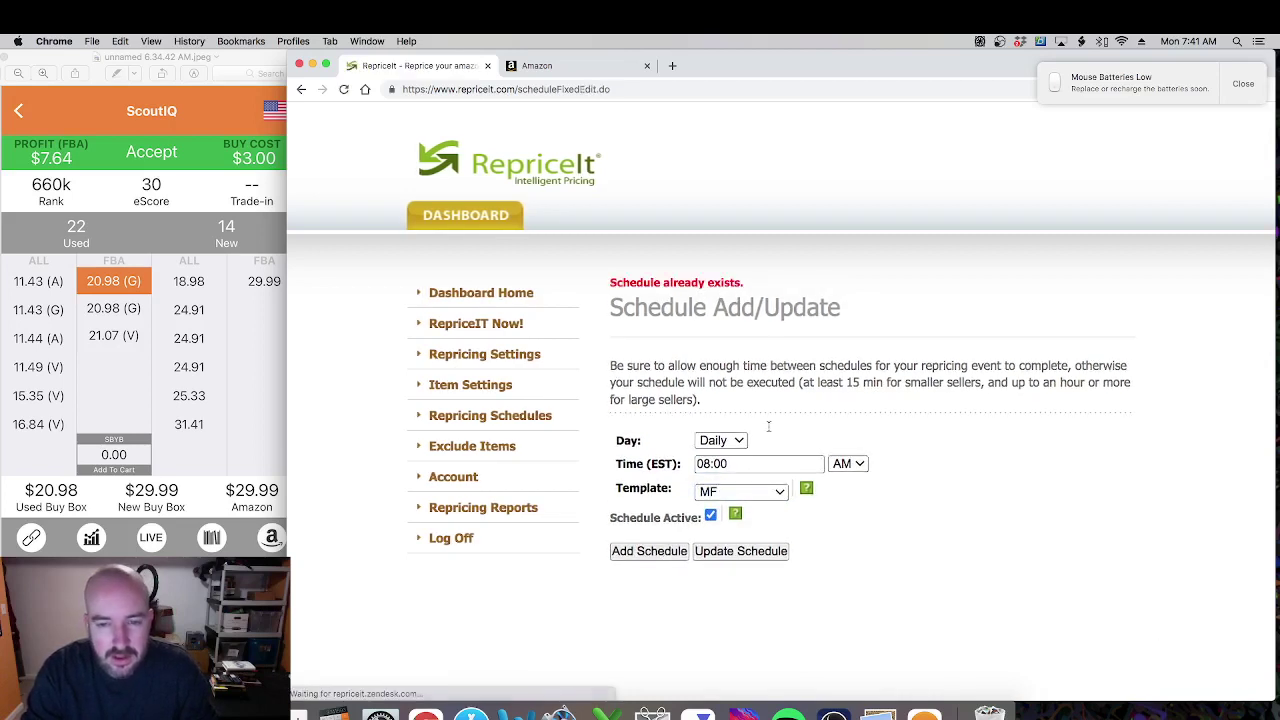
Step: Set the MF schedule's time to 08:30 AM and add the schedule
click(739, 463)
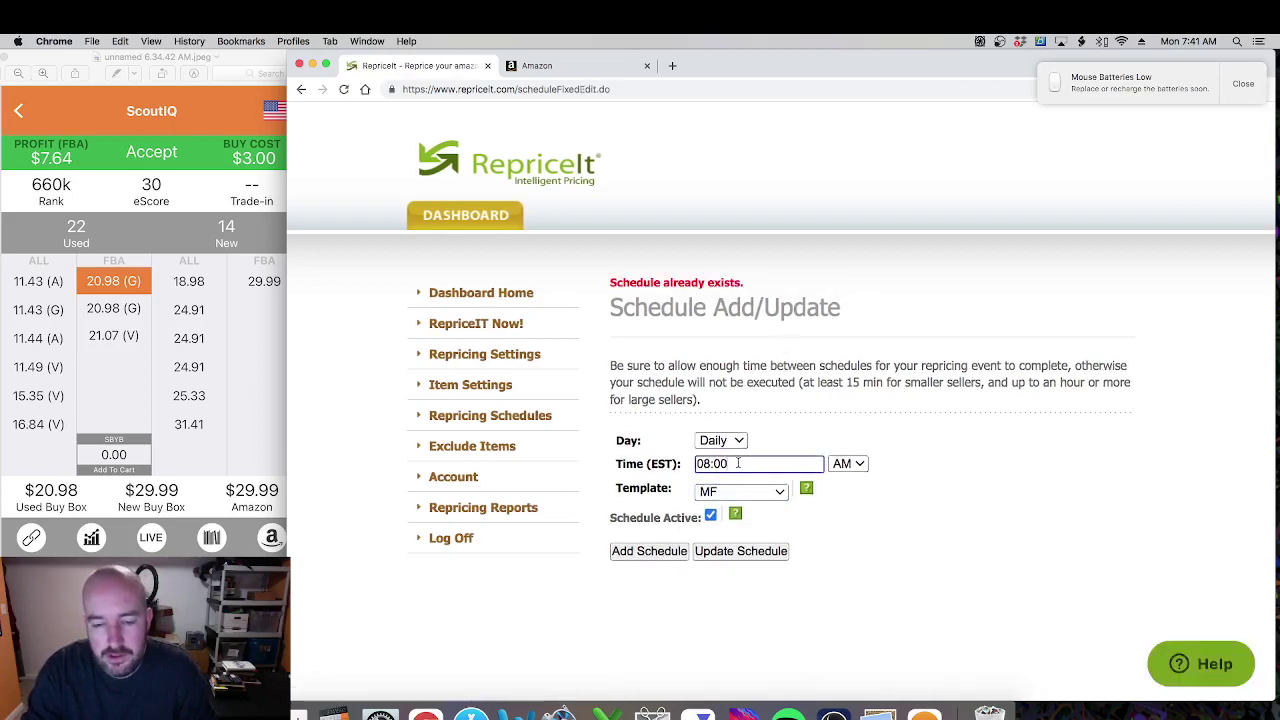
scroll(720, 464, down, 1)
text(30)
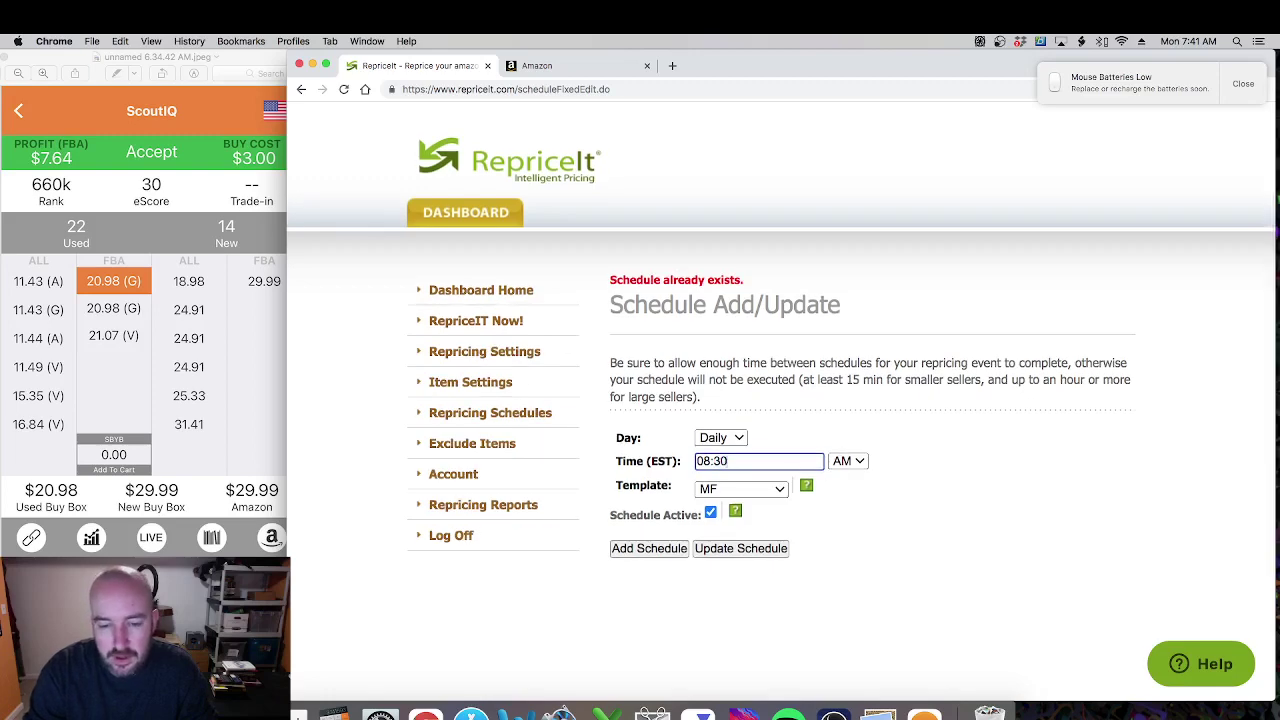
click(679, 545)
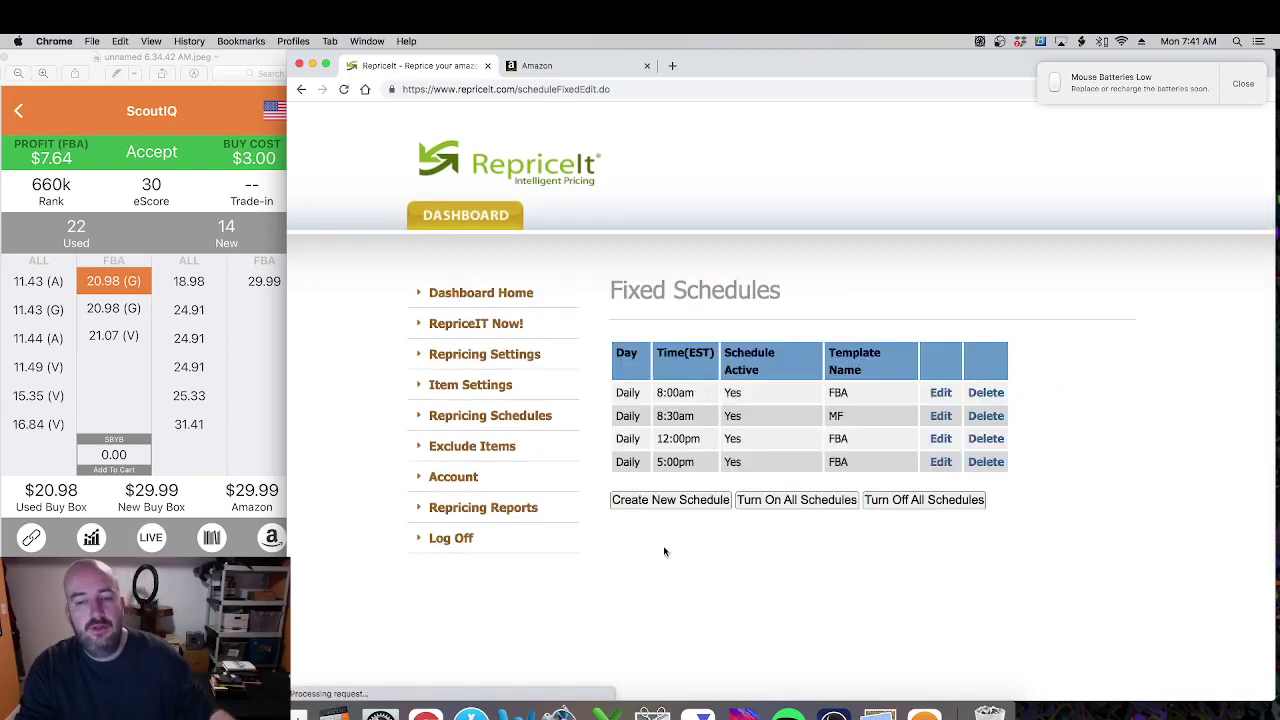
Step: Add an active daily repricing schedule at 12:30 PM for the MF template
click(690, 501)
drag(735, 447, 686, 447)
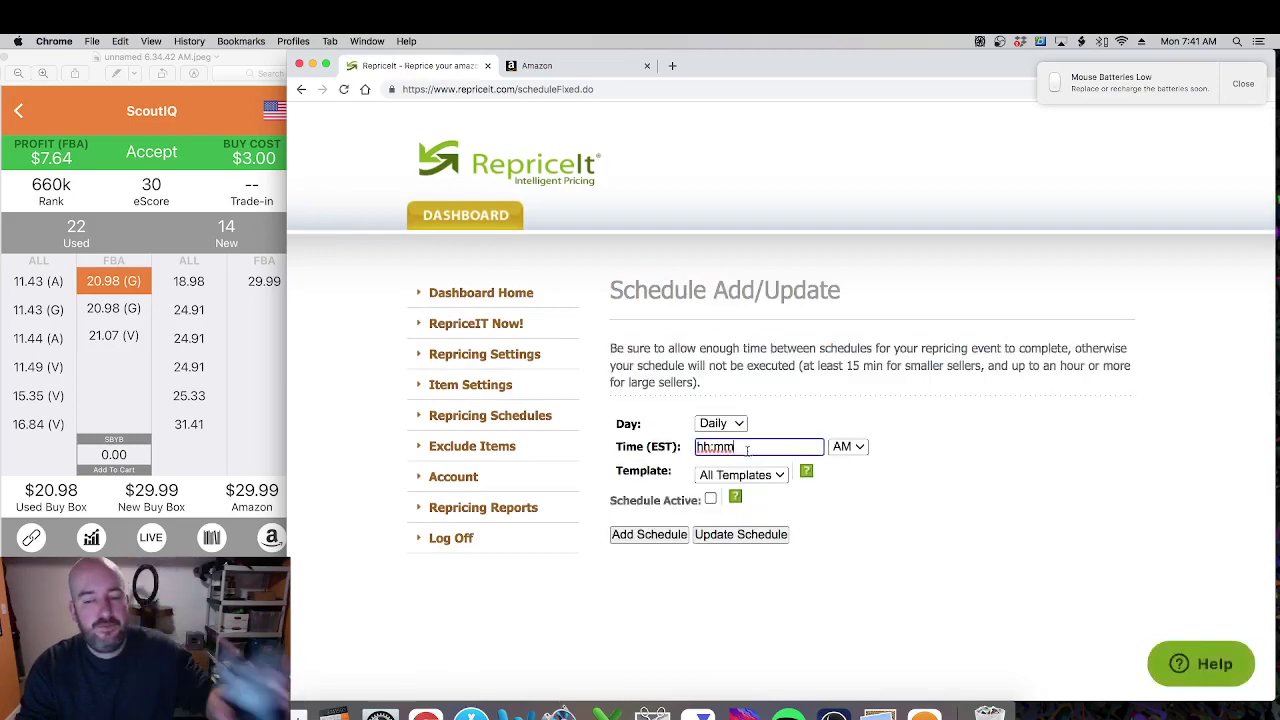
text(12:)
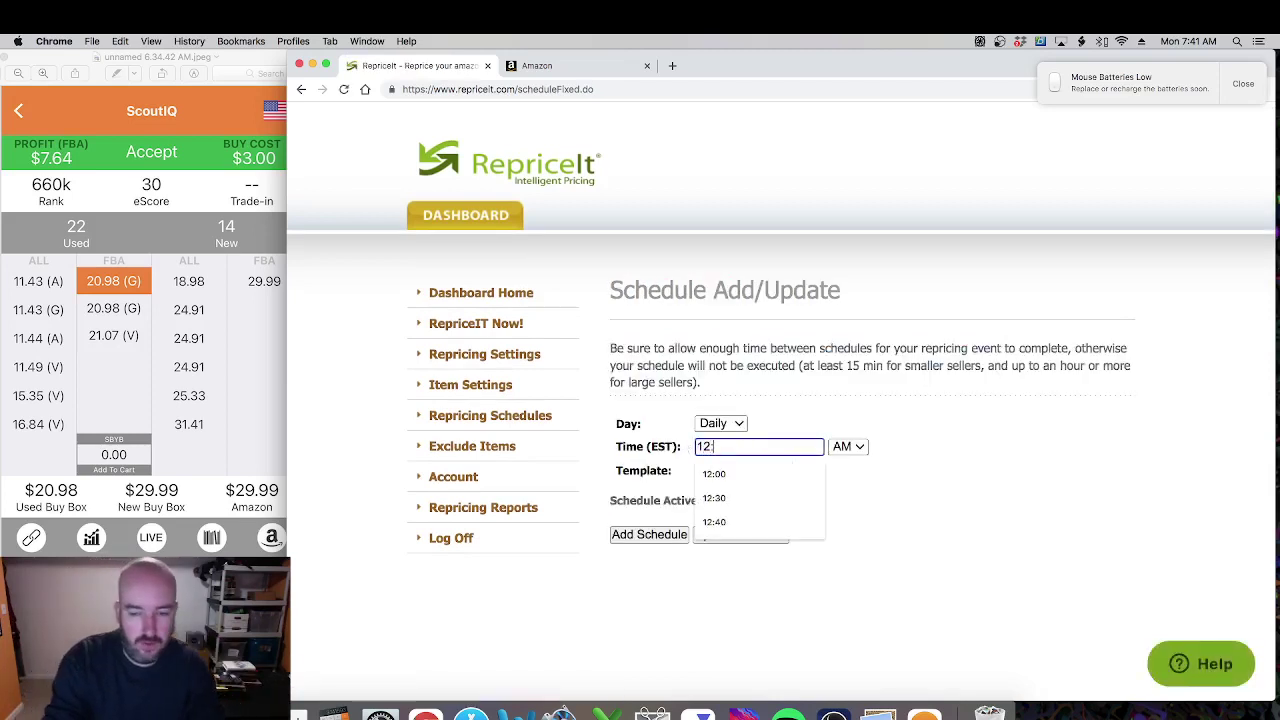
text(30)
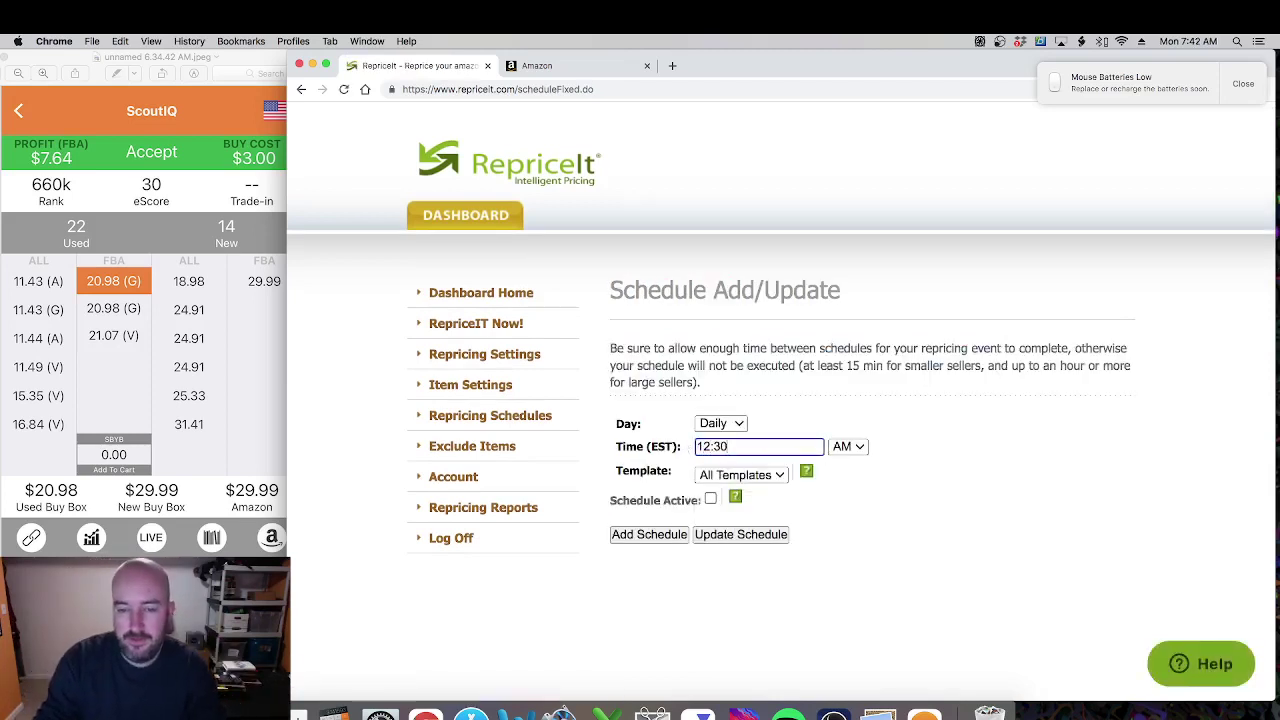
click(848, 448)
click(848, 461)
click(740, 475)
click(716, 489)
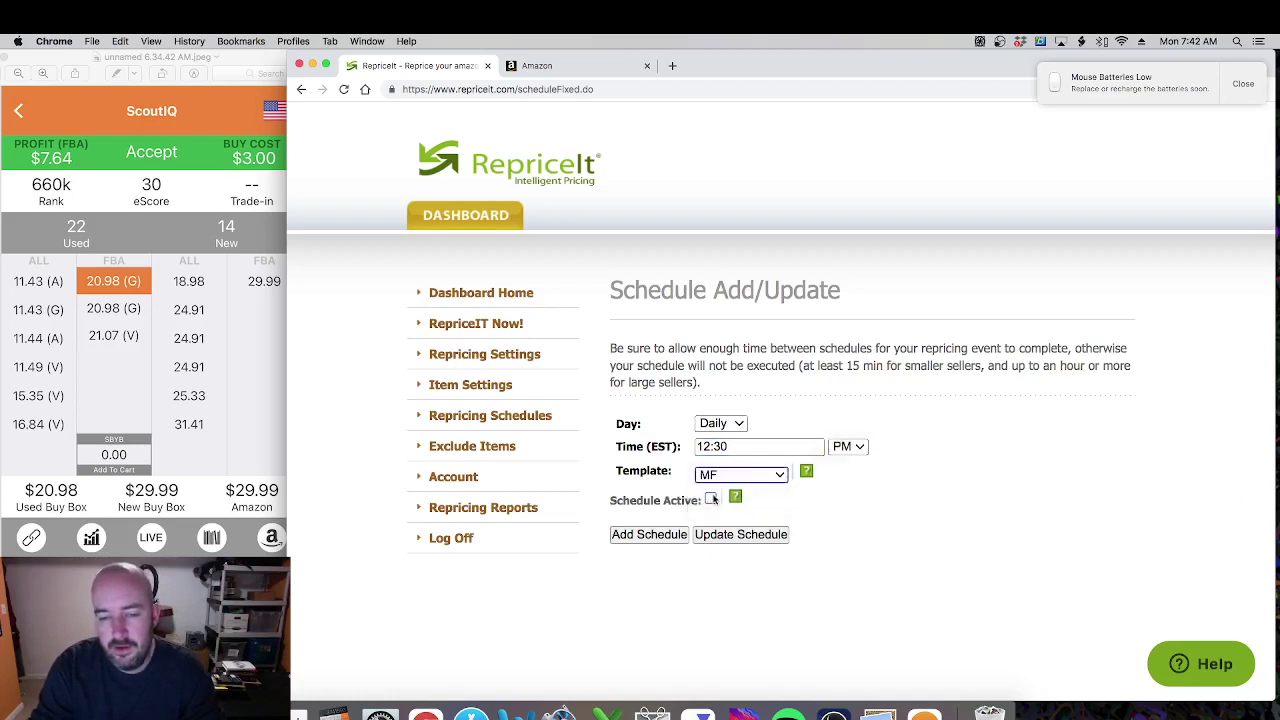
click(711, 499)
click(680, 534)
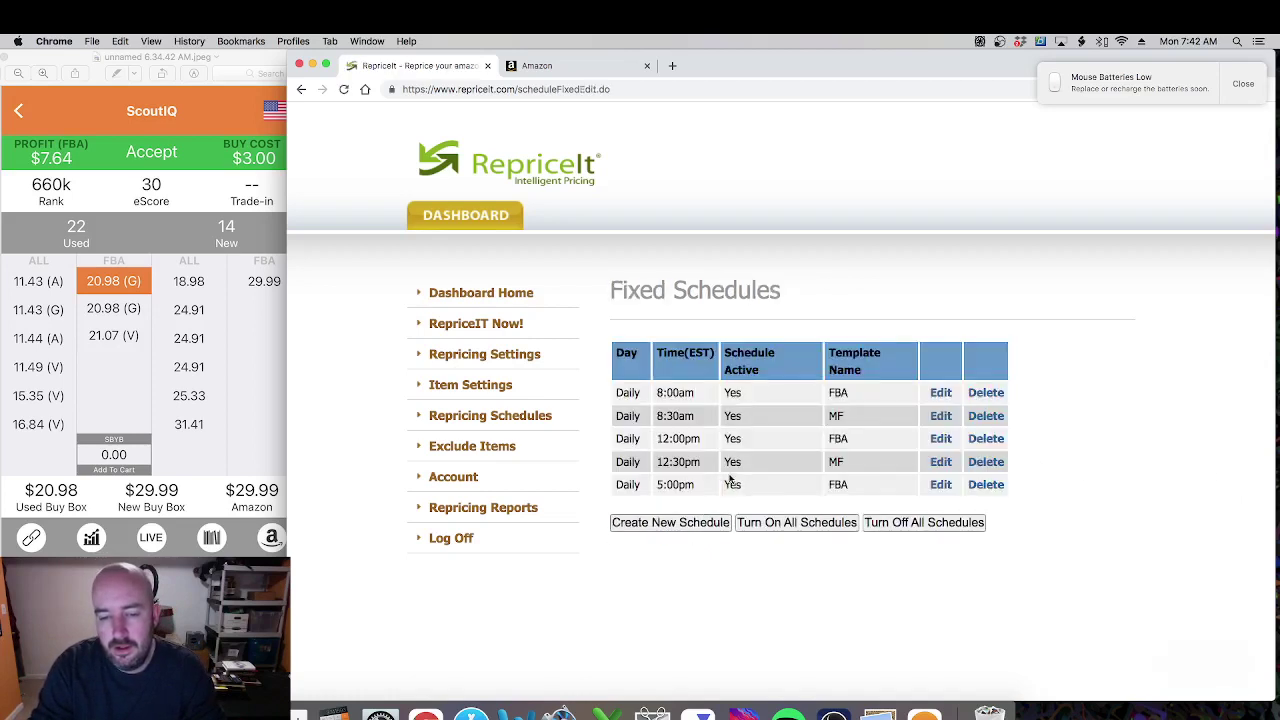
Step: Add an active daily repricing schedule at 05:30 PM for the MF template
click(708, 525)
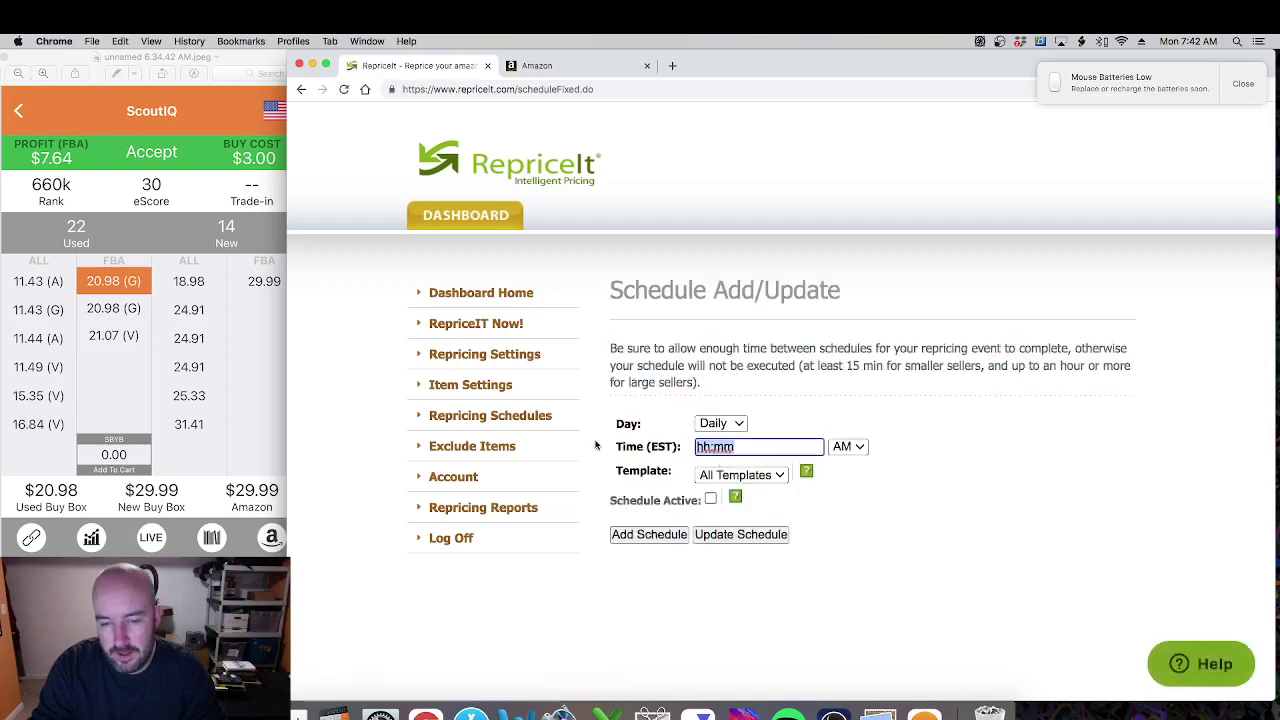
text(05:)
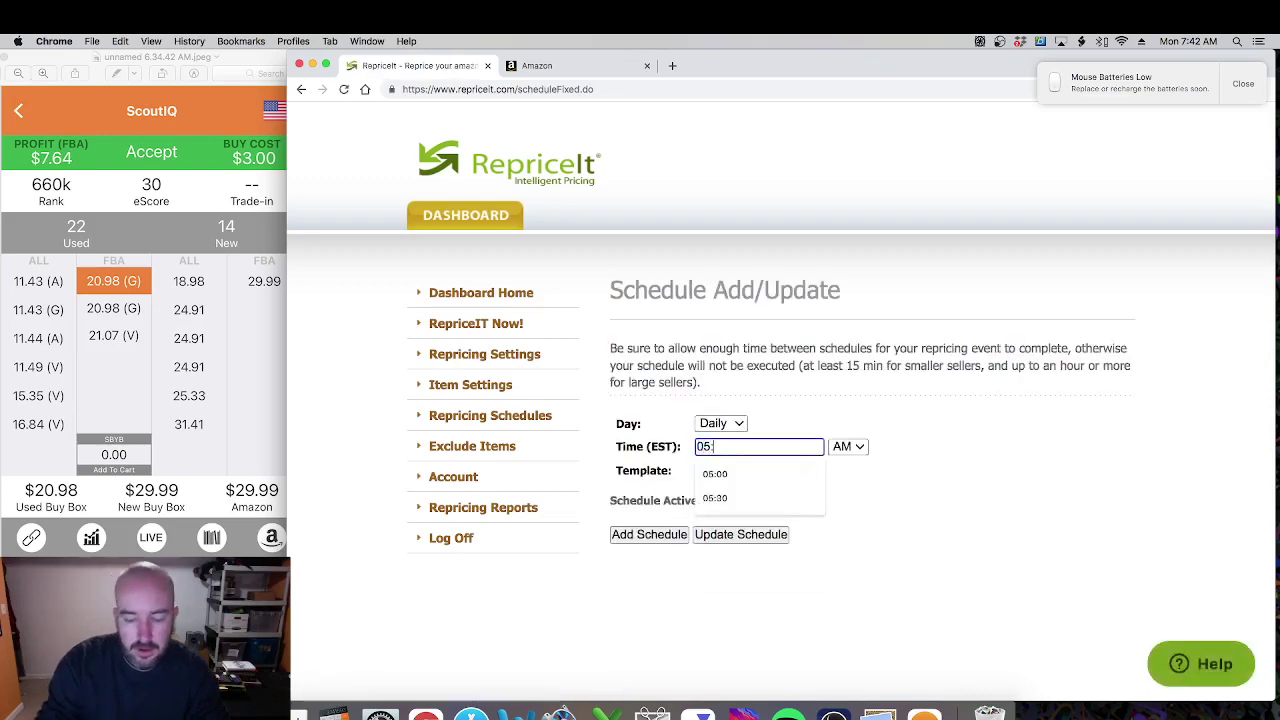
text(30)
click(852, 447)
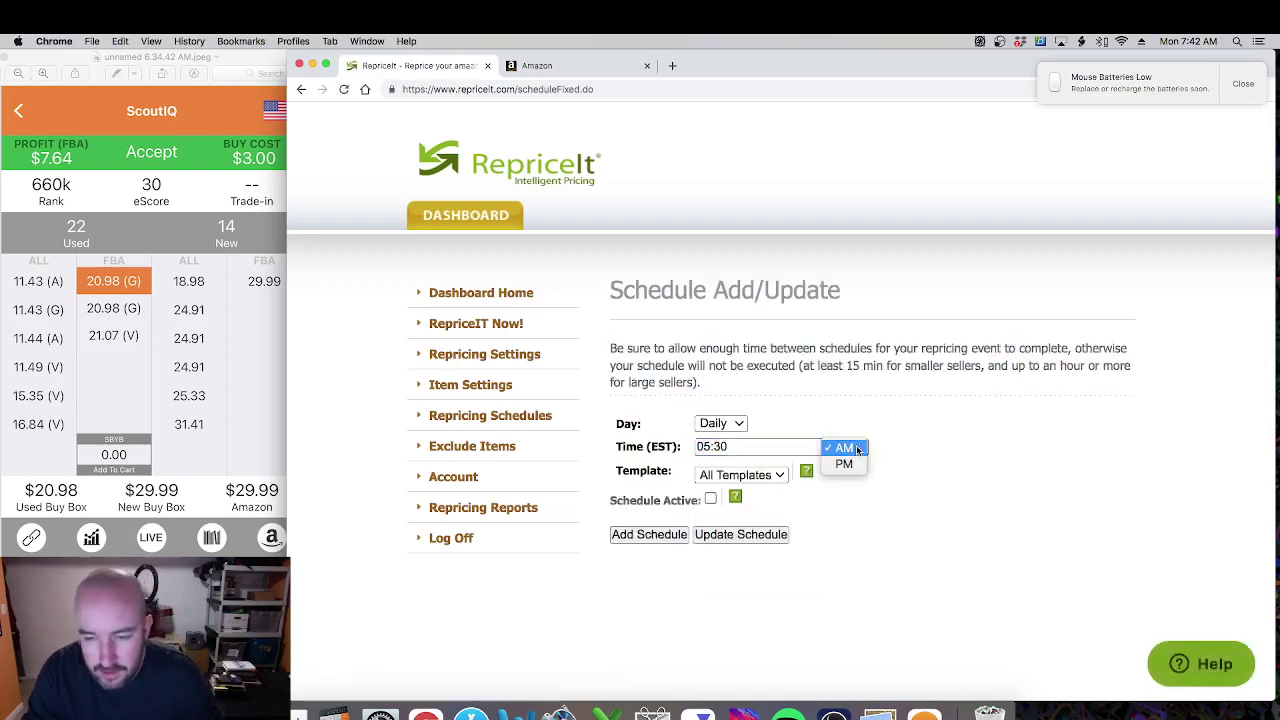
click(846, 460)
click(774, 476)
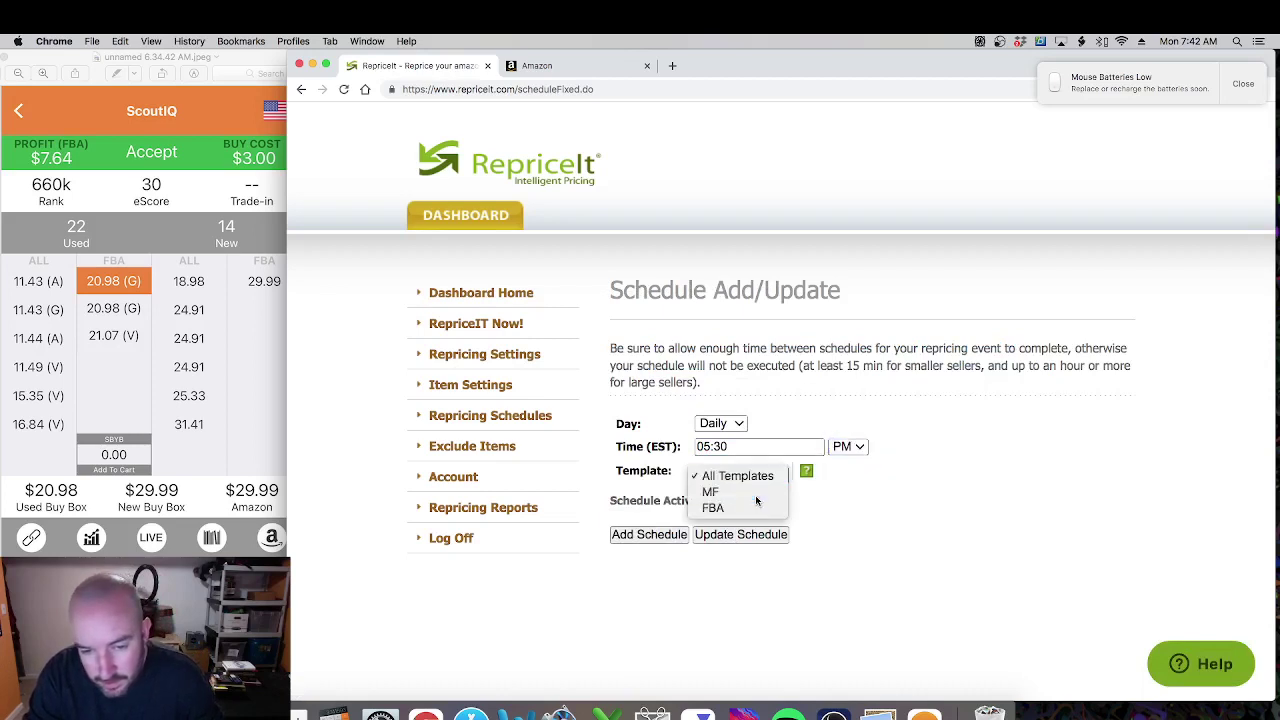
click(755, 493)
click(710, 498)
click(648, 536)
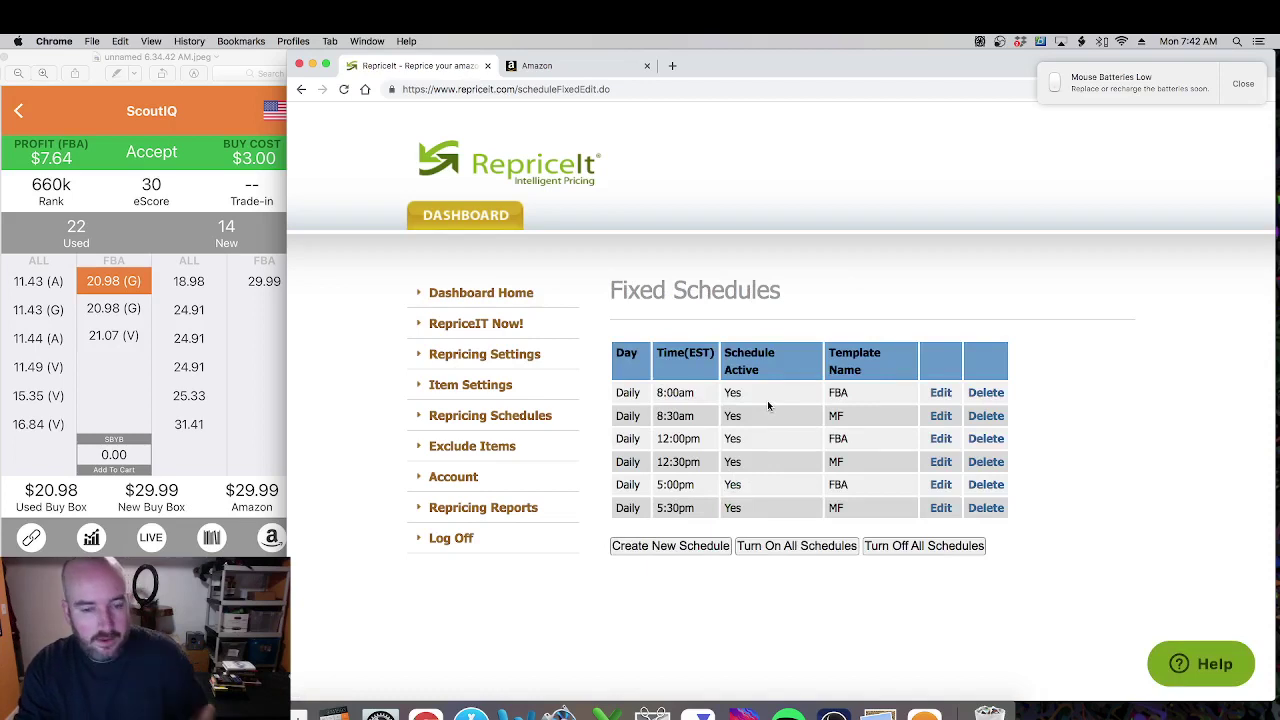
Step: Return to the dashboard home page and review the list of repricing templates
click(541, 303)
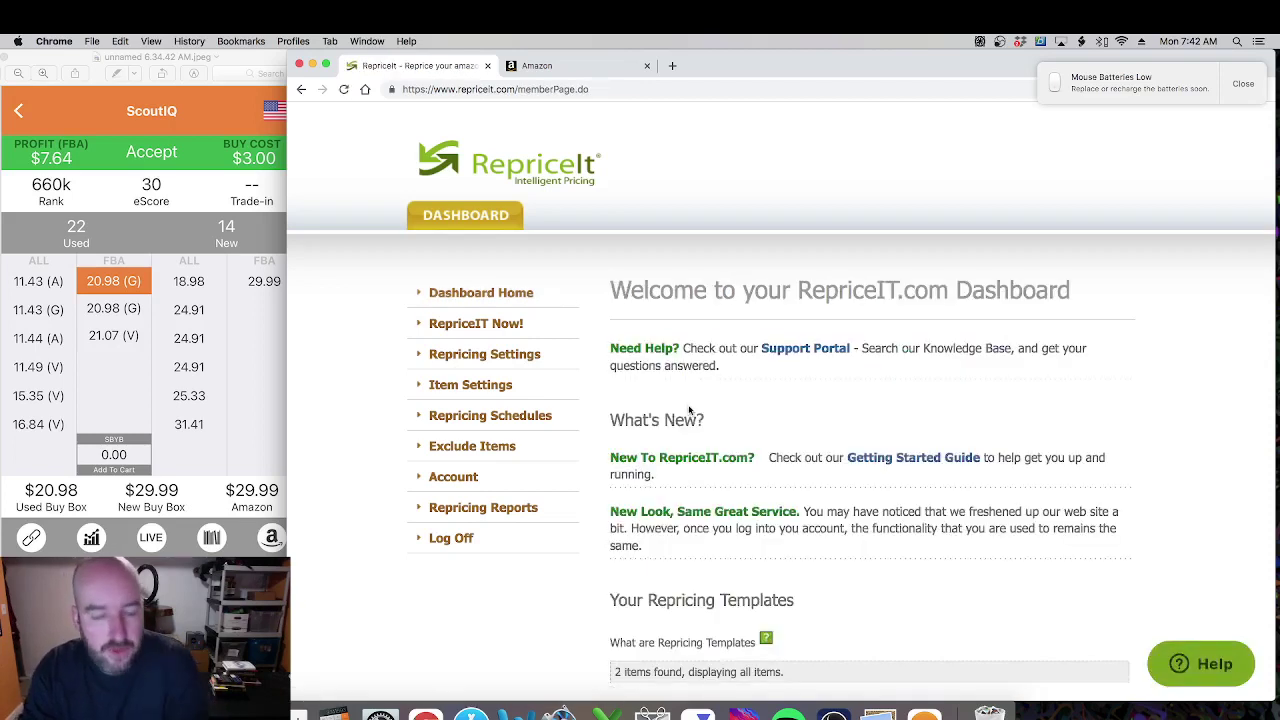
scroll(694, 414, down, 5)
scroll(811, 481, up, 4)
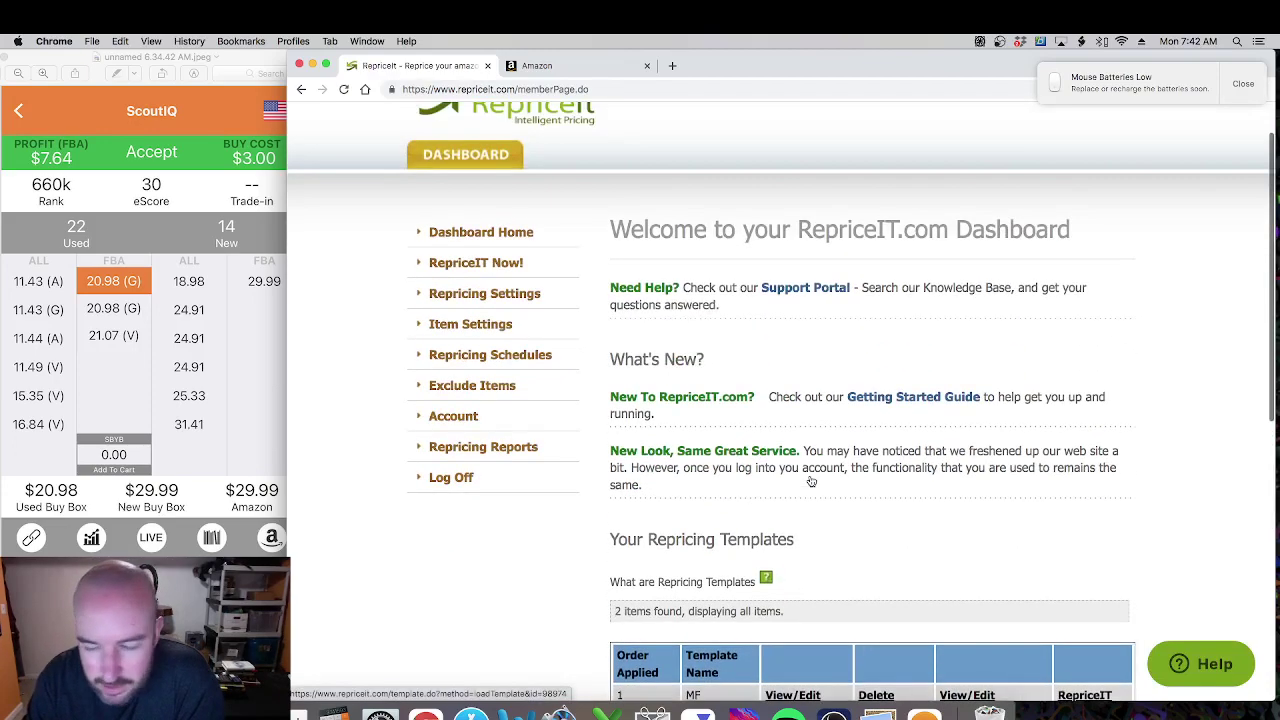
scroll(867, 438, down, 5)
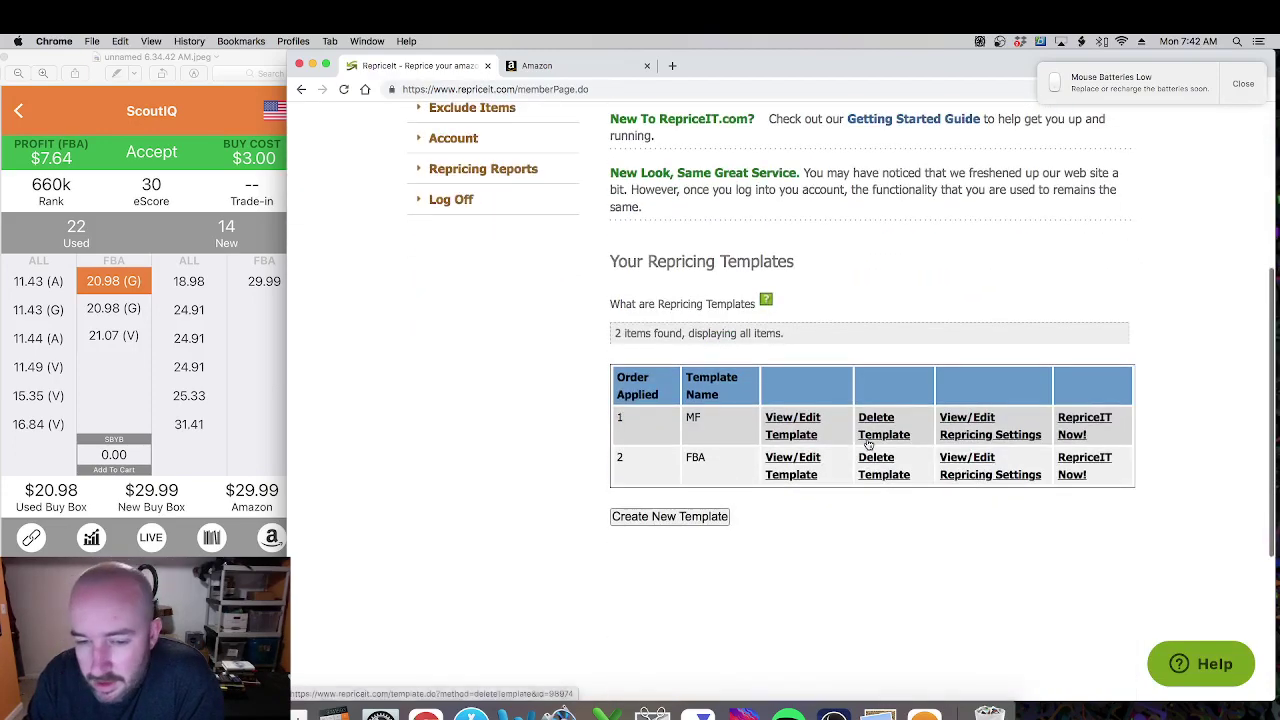
scroll(867, 444, up, 4)
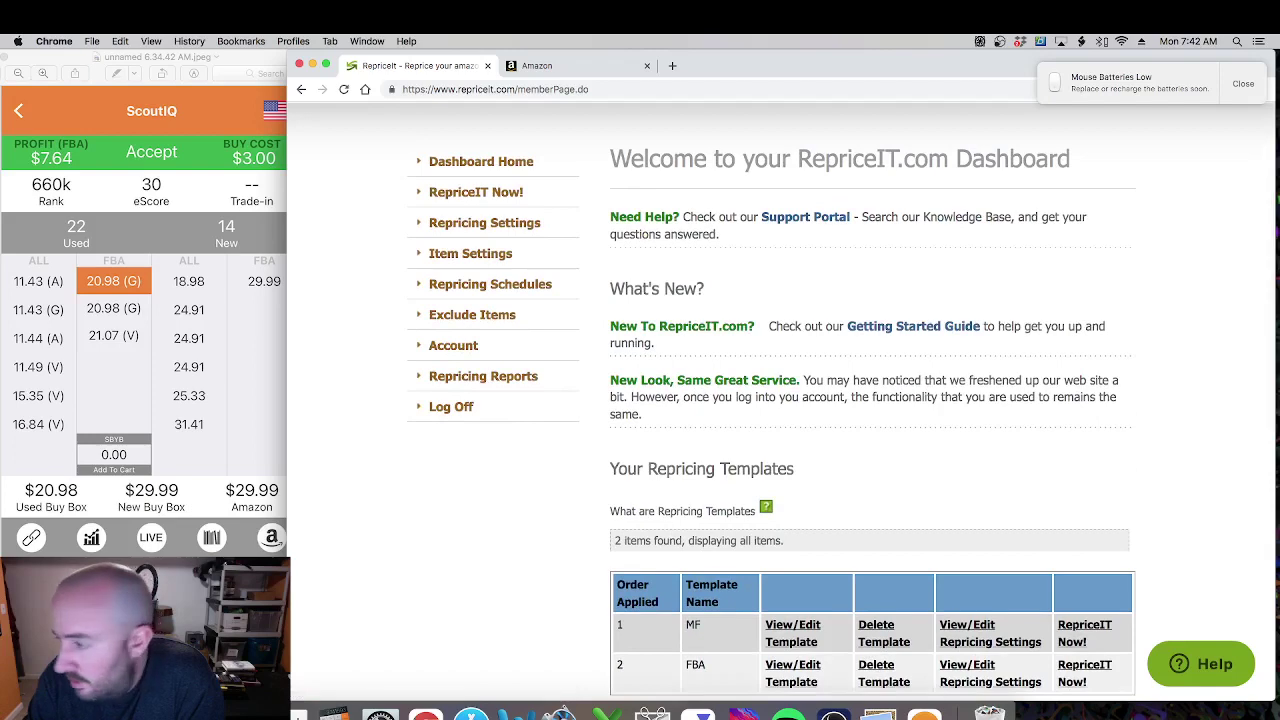